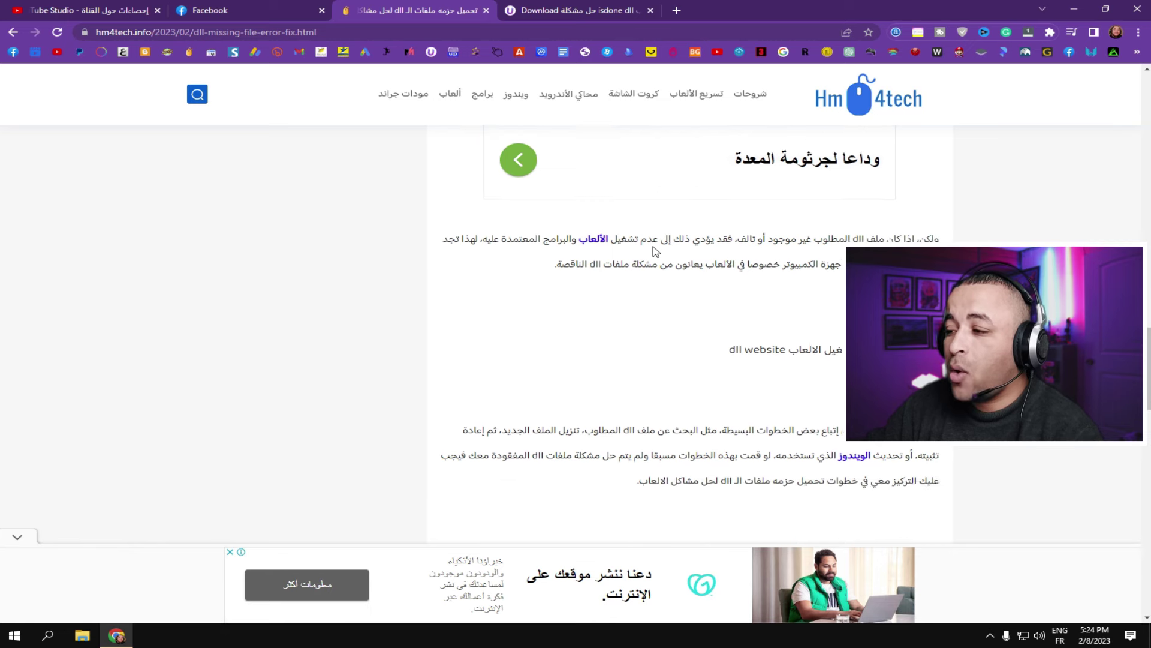
- Open the article's link to the file used in the tutorial and close the countdown page it leads to
{"action": "scroll", "coordinate": [661, 290], "scroll_direction": "down", "scroll_amount": 1}
{"action": "scroll", "coordinate": [674, 290], "scroll_direction": "down", "scroll_amount": 4}
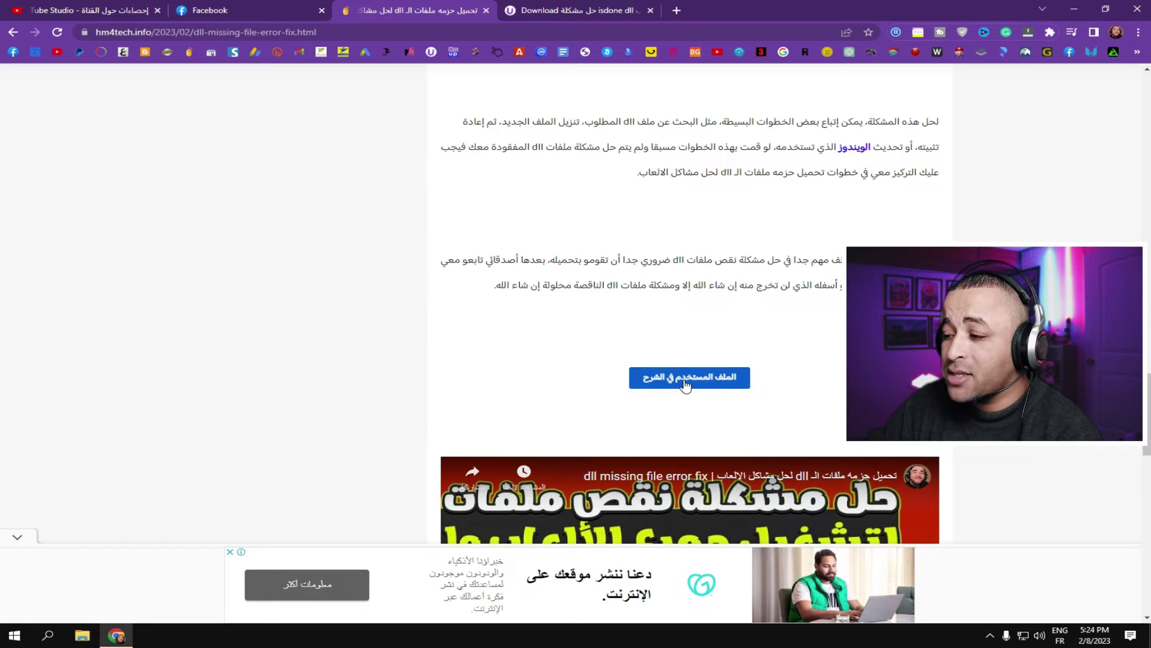
{"action": "left_click", "coordinate": [698, 382]}
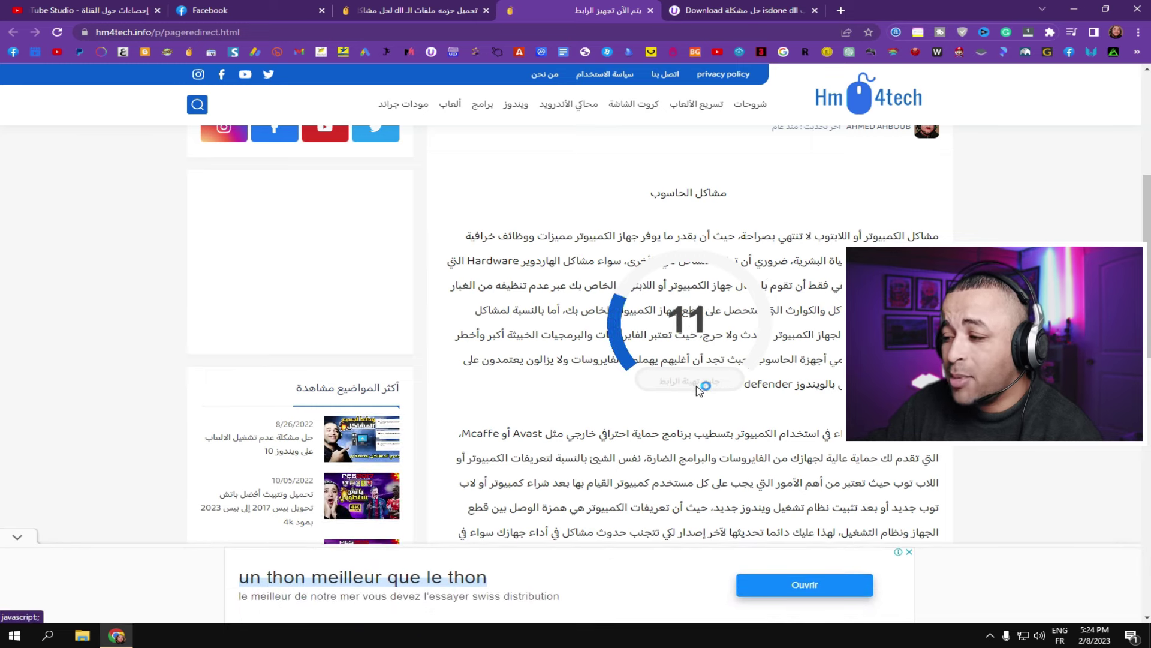
{"action": "key", "text": "ctrl+w"}
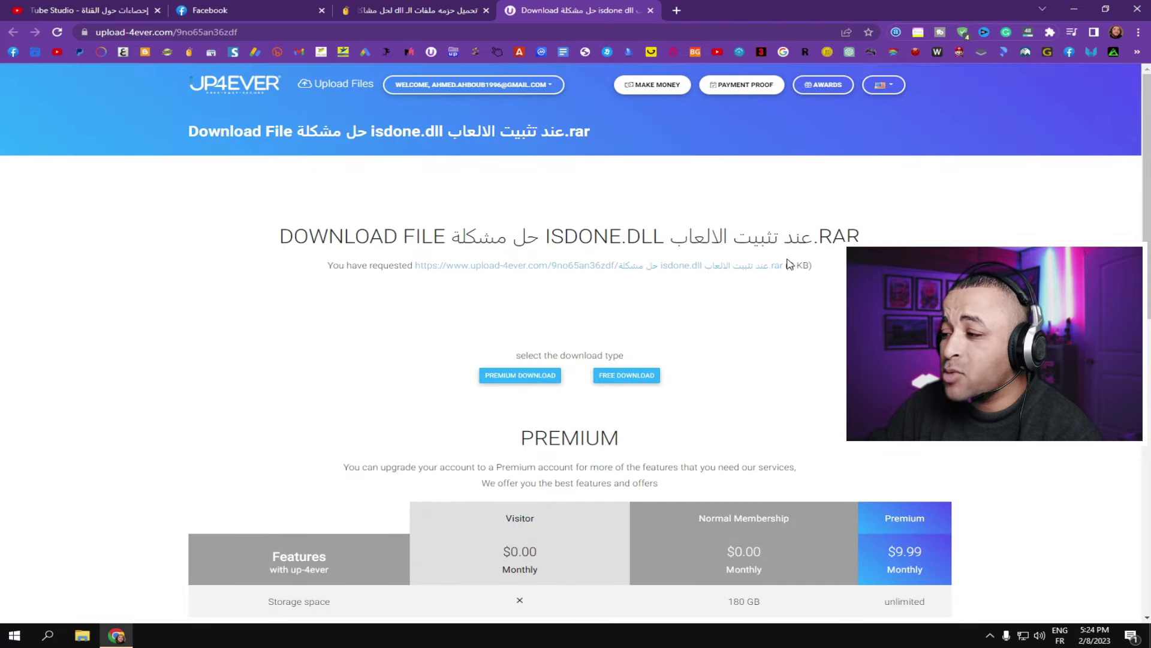
- Get the isdone.dll fix RAR archive through the free download option and save it to the desktop
{"action": "left_click", "coordinate": [644, 381]}
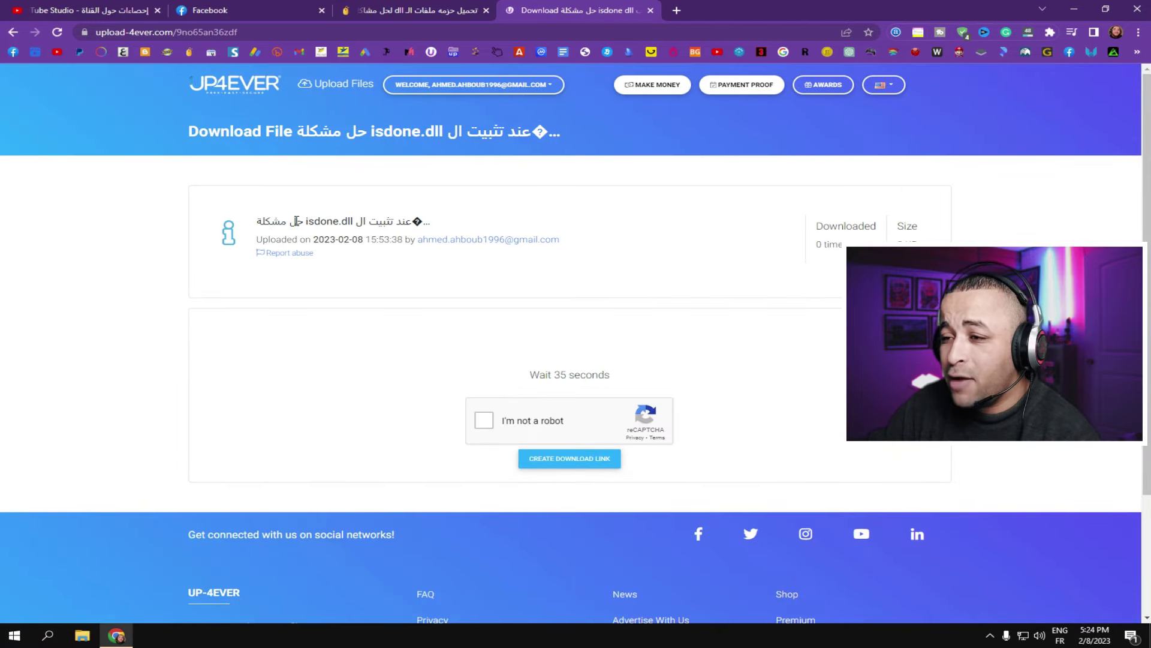
{"action": "scroll", "coordinate": [506, 404], "scroll_direction": "down", "scroll_amount": 2}
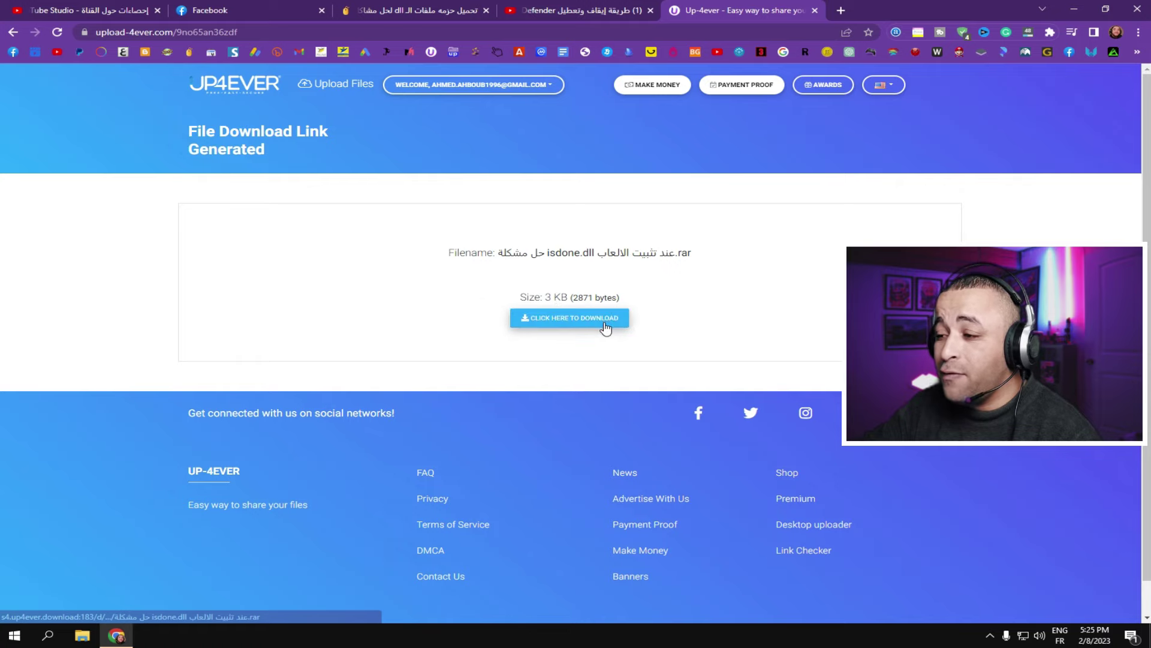
{"action": "left_click", "coordinate": [587, 329]}
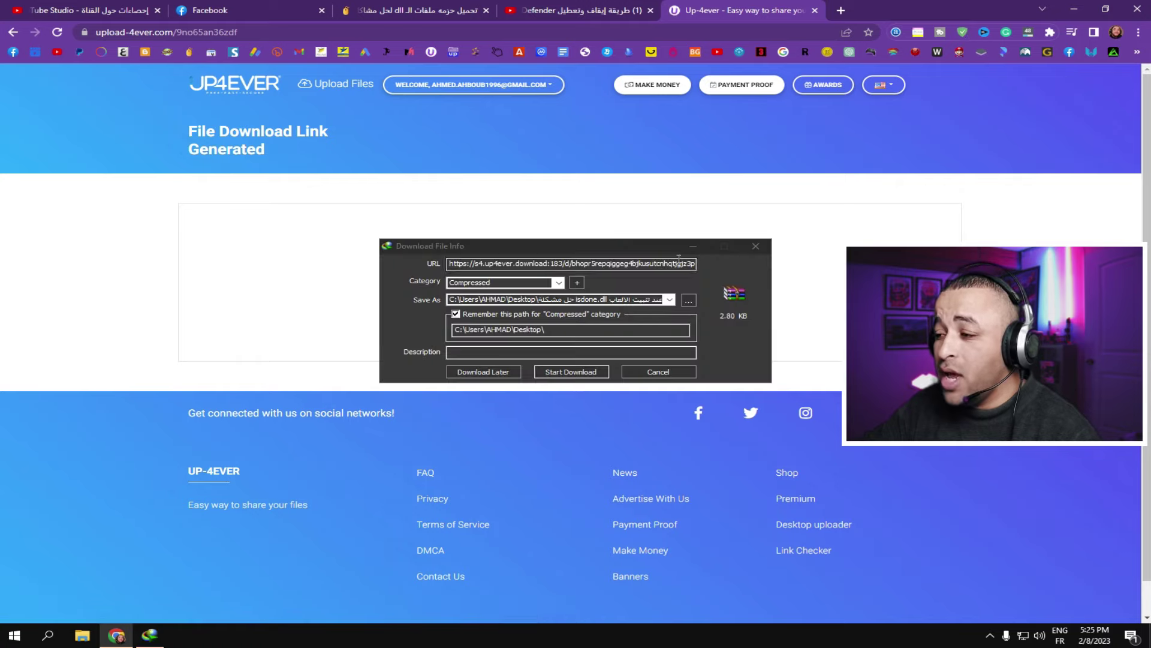
{"action": "left_click", "coordinate": [587, 372]}
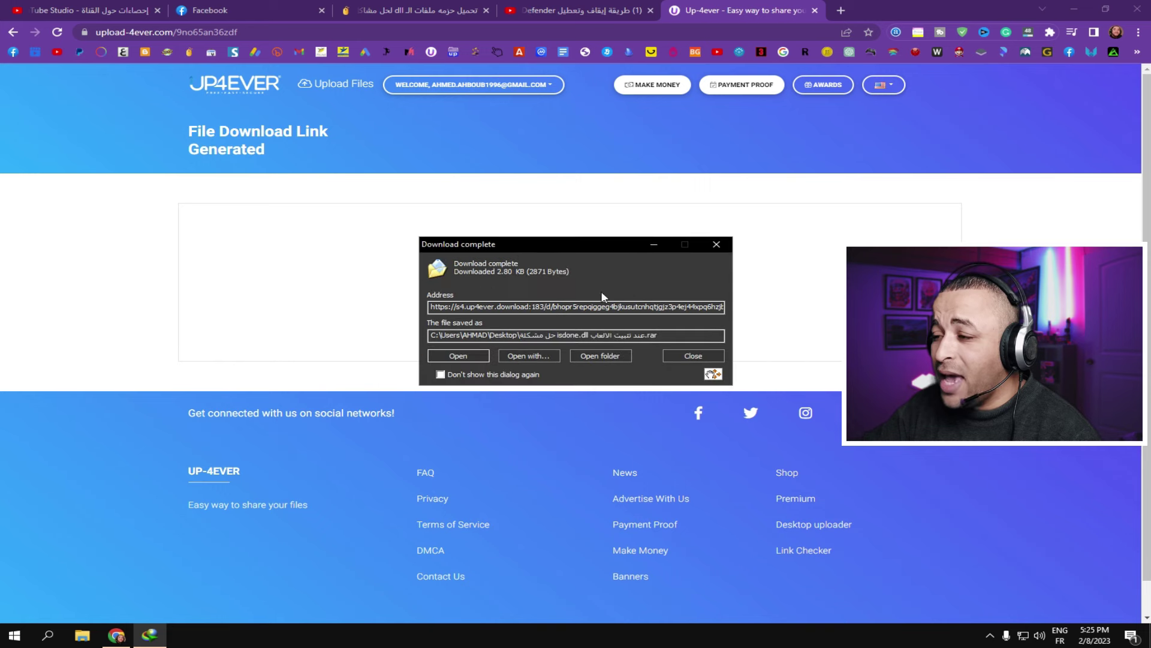
{"action": "left_click", "coordinate": [648, 247]}
{"action": "left_click", "coordinate": [841, 10]}
{"action": "left_click", "coordinate": [960, 11]}
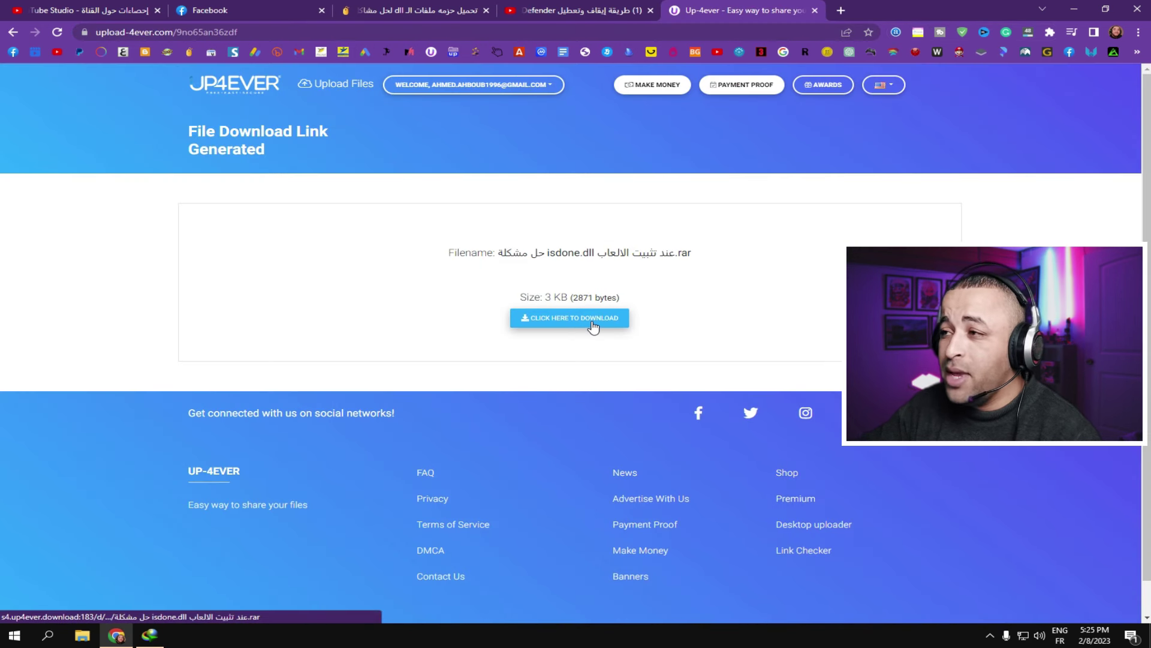
- Extract the downloaded isdone.dll fix archive onto the desktop
{"action": "left_click", "coordinate": [1080, 7]}
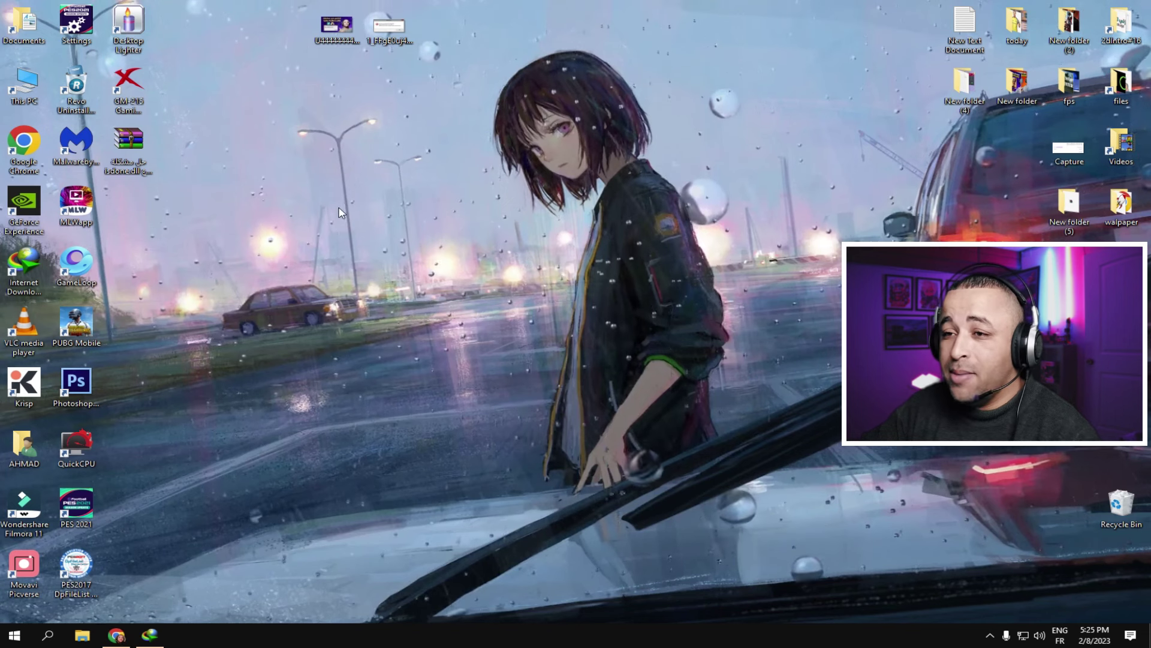
{"action": "right_click", "coordinate": [126, 147]}
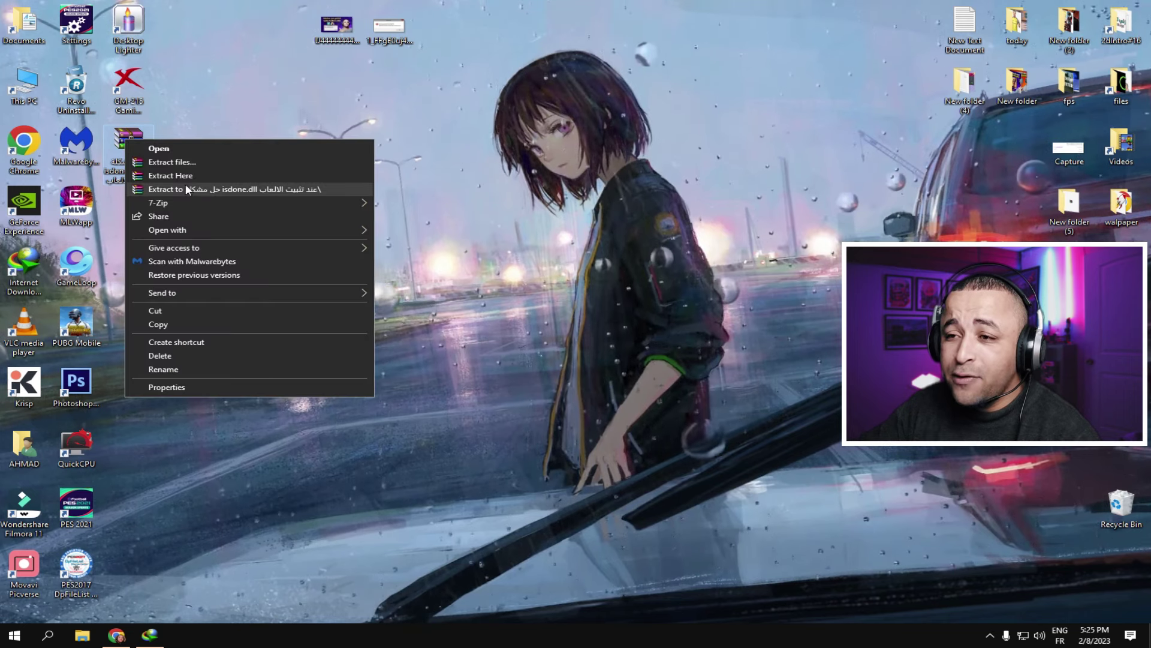
{"action": "left_click", "coordinate": [179, 175]}
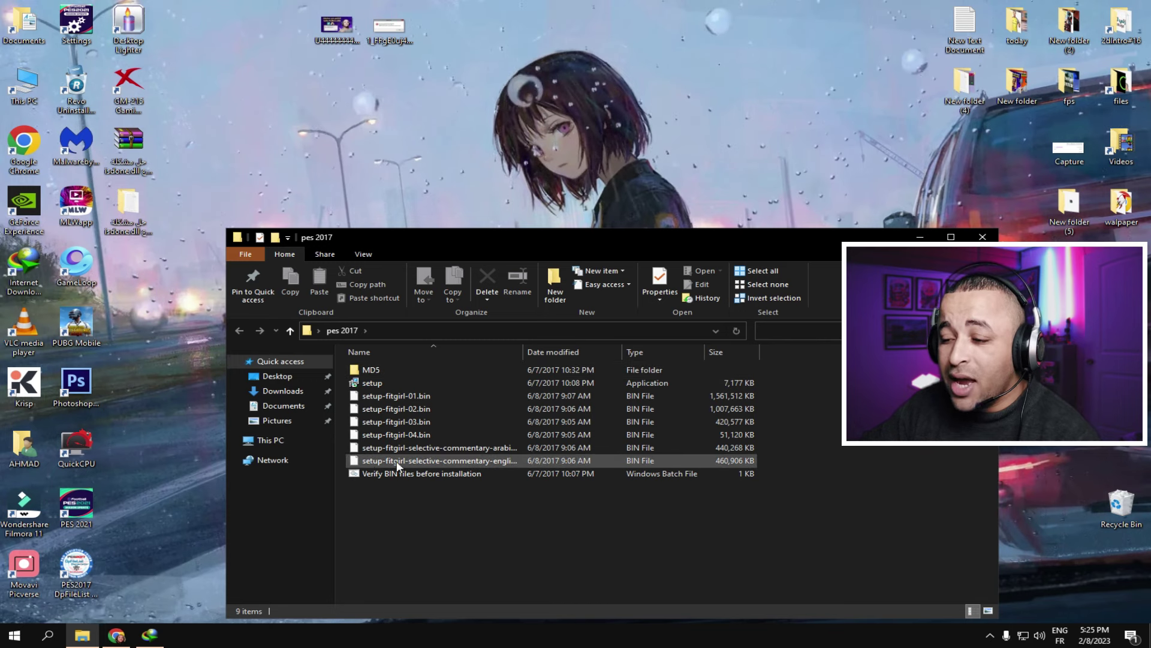
- Run the Pro Evolution Soccer 2017 setup from the pes 2017 folder up to its Information page and exit the installer
{"action": "double_click", "coordinate": [376, 382]}
{"action": "left_click", "coordinate": [589, 345]}
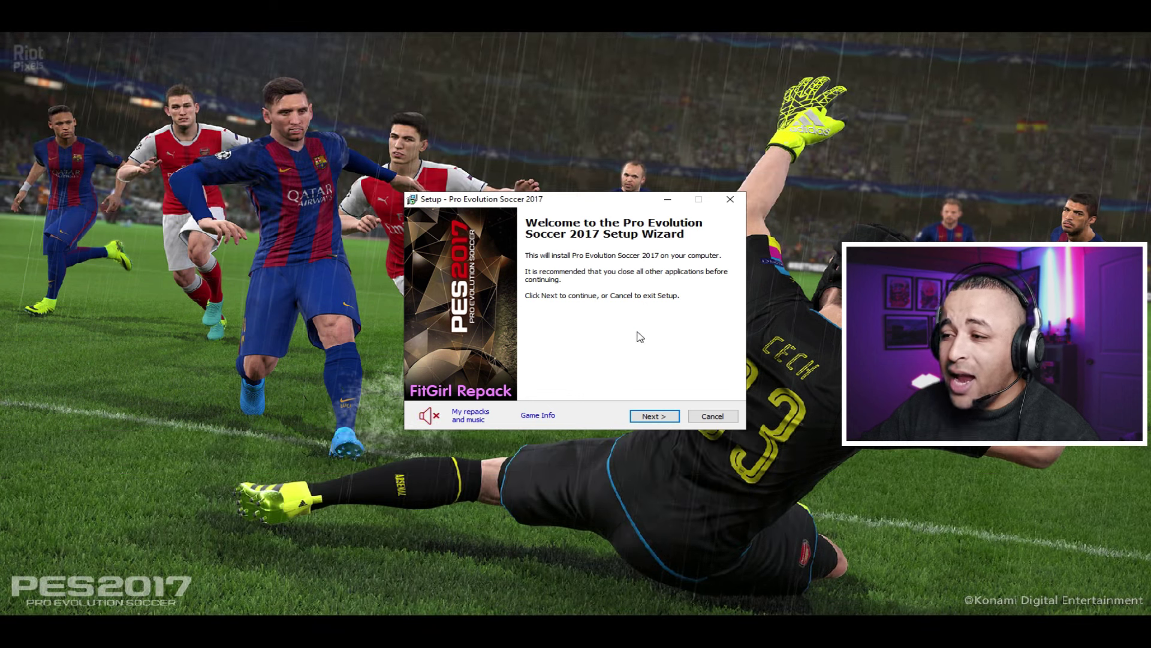
{"action": "left_click", "coordinate": [647, 416]}
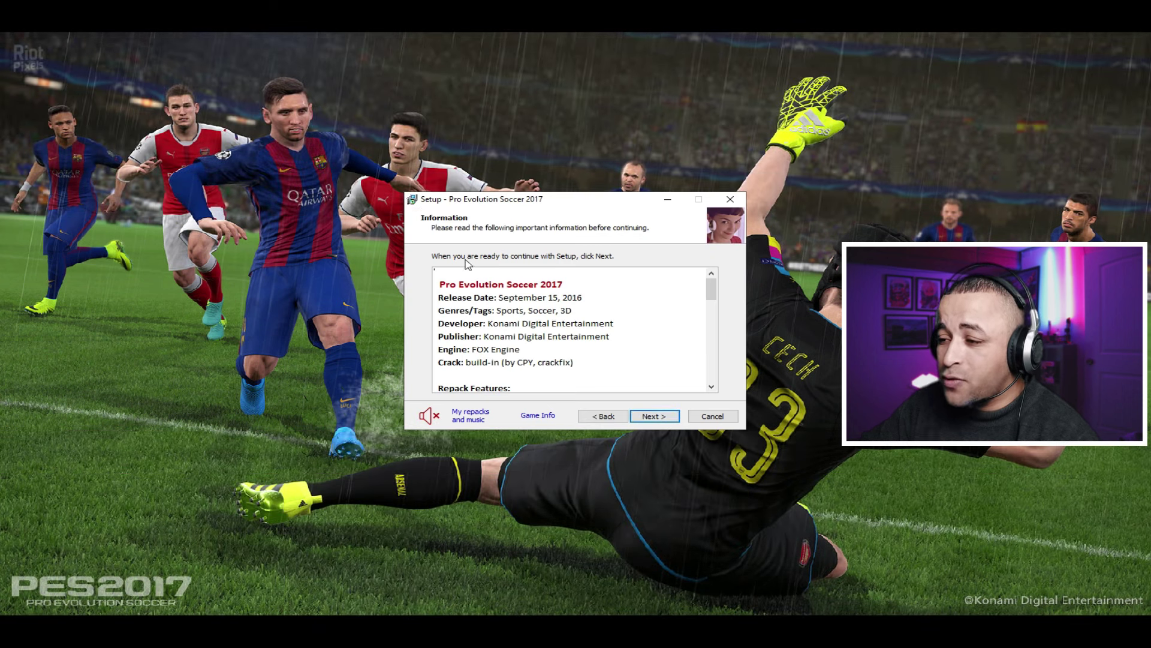
{"action": "left_click", "coordinate": [731, 200]}
{"action": "left_click", "coordinate": [621, 376]}
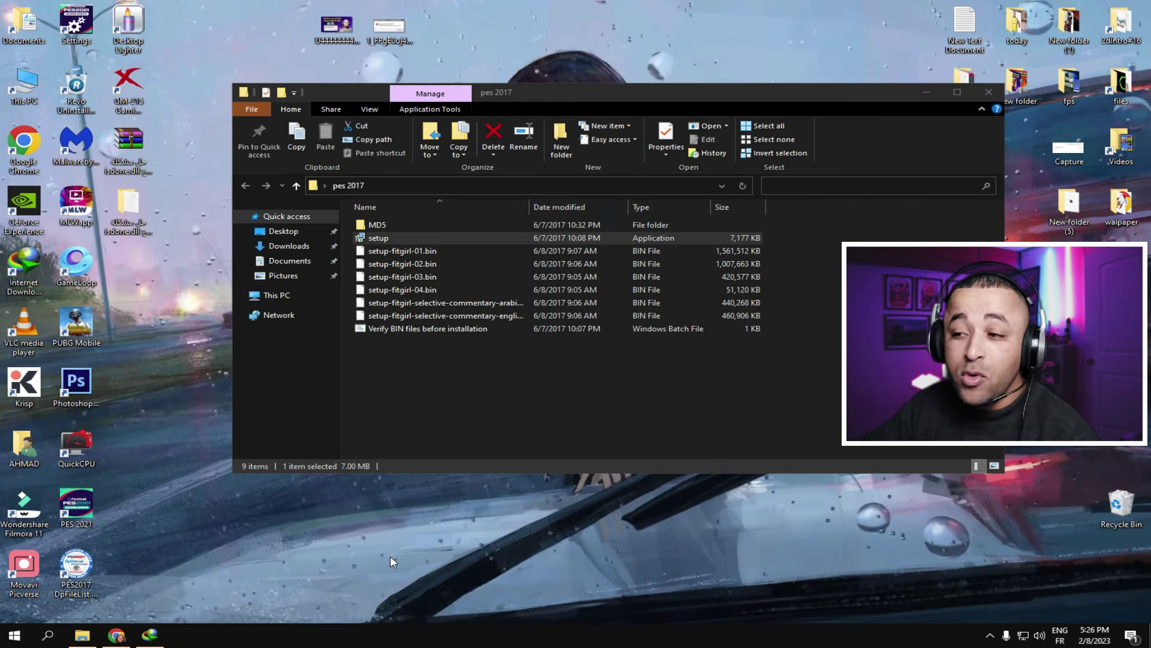
- Open the Windows Security page under Update & Security in Windows Settings
{"action": "left_click", "coordinate": [7, 639]}
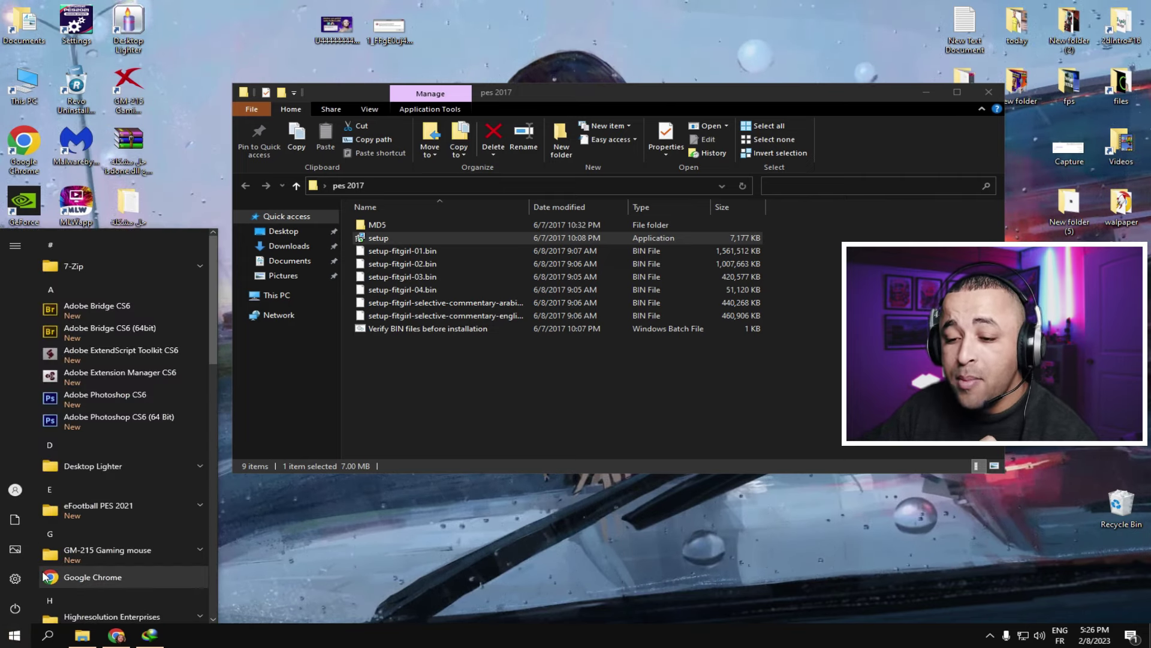
{"action": "left_click", "coordinate": [12, 585]}
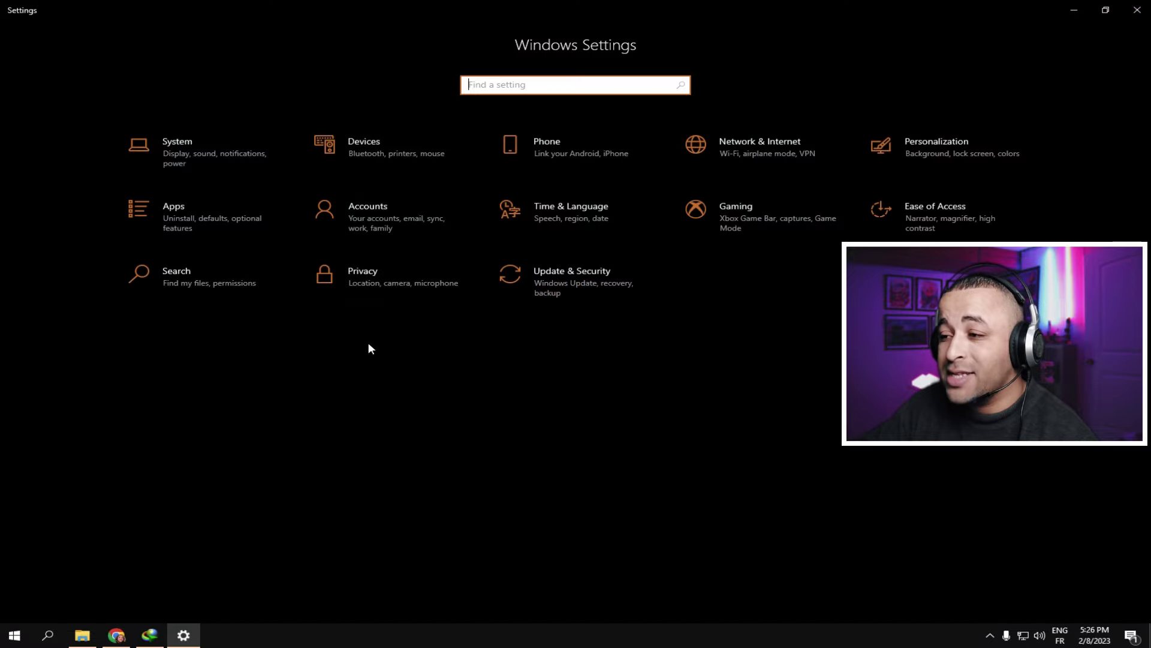
{"action": "left_click", "coordinate": [579, 268]}
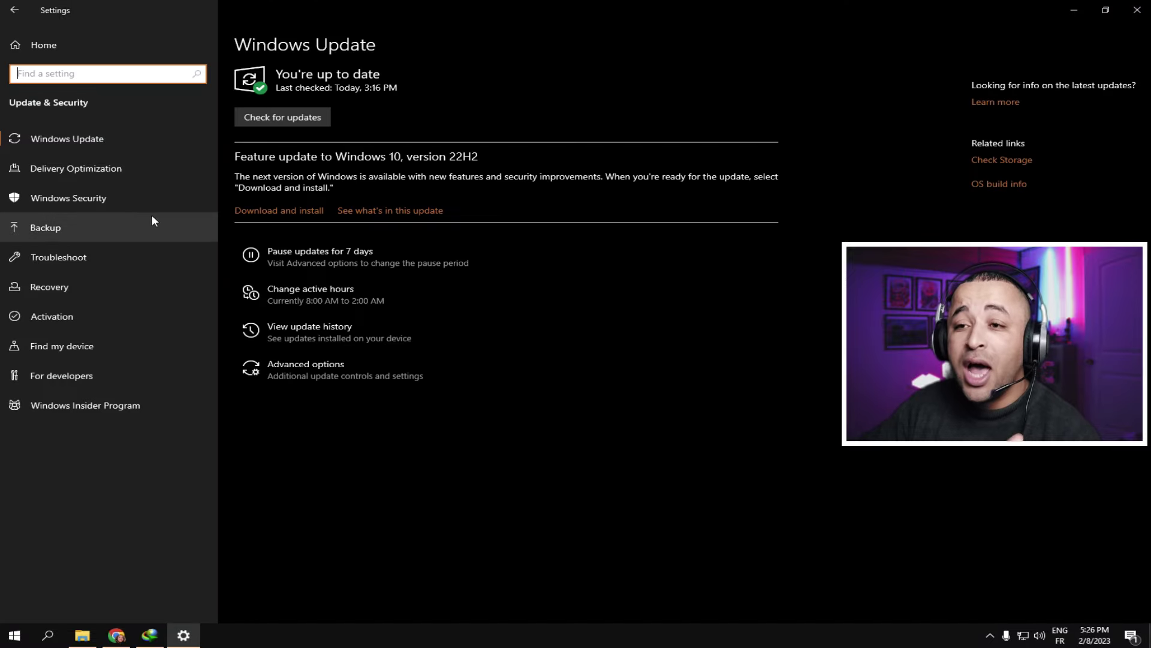
{"action": "left_click", "coordinate": [72, 198]}
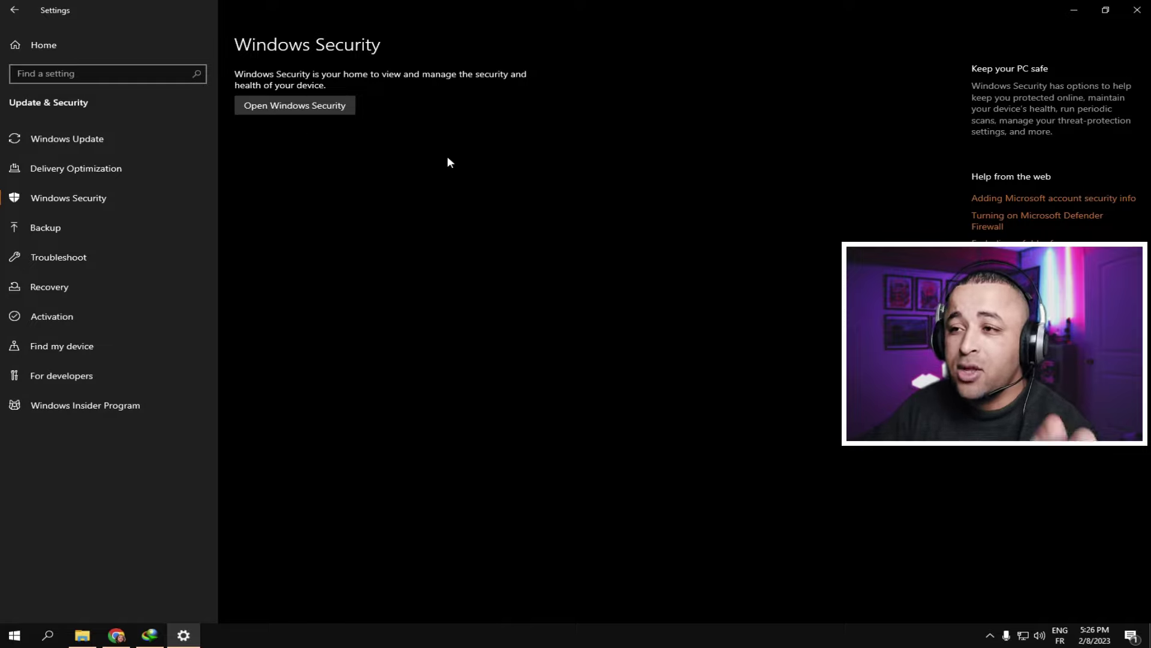
- Switch to Chrome to view the YouTube video on disabling Windows Defender, and return to Windows Settings
{"action": "left_click", "coordinate": [109, 635]}
{"action": "left_click", "coordinate": [576, 11]}
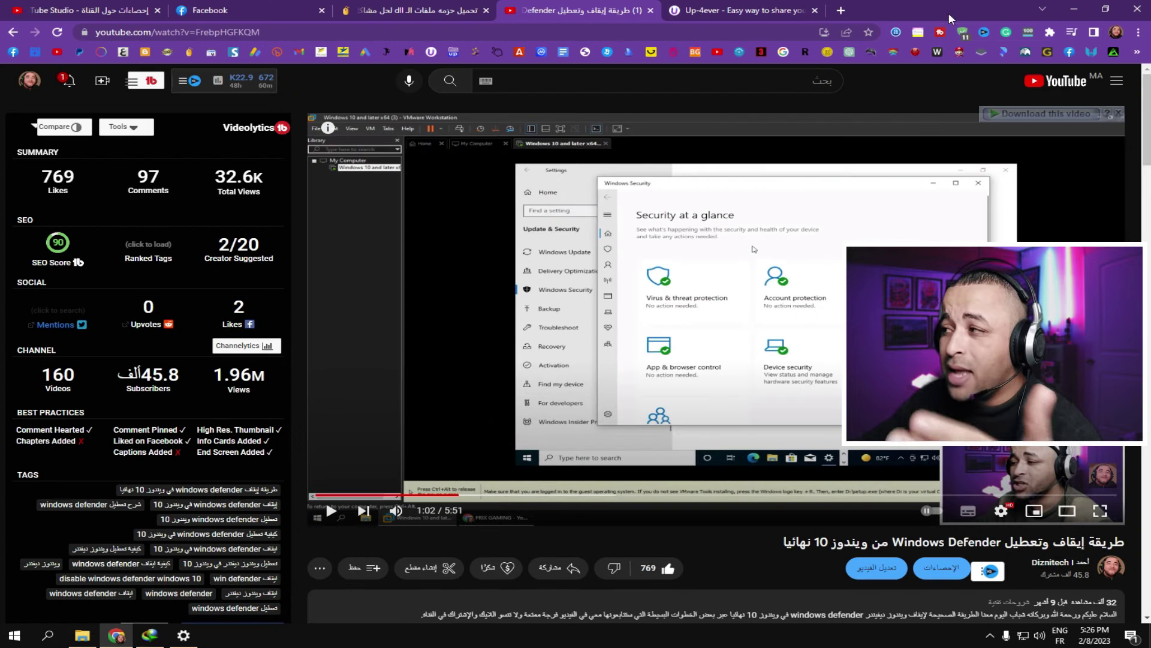
{"action": "left_click", "coordinate": [1081, 7]}
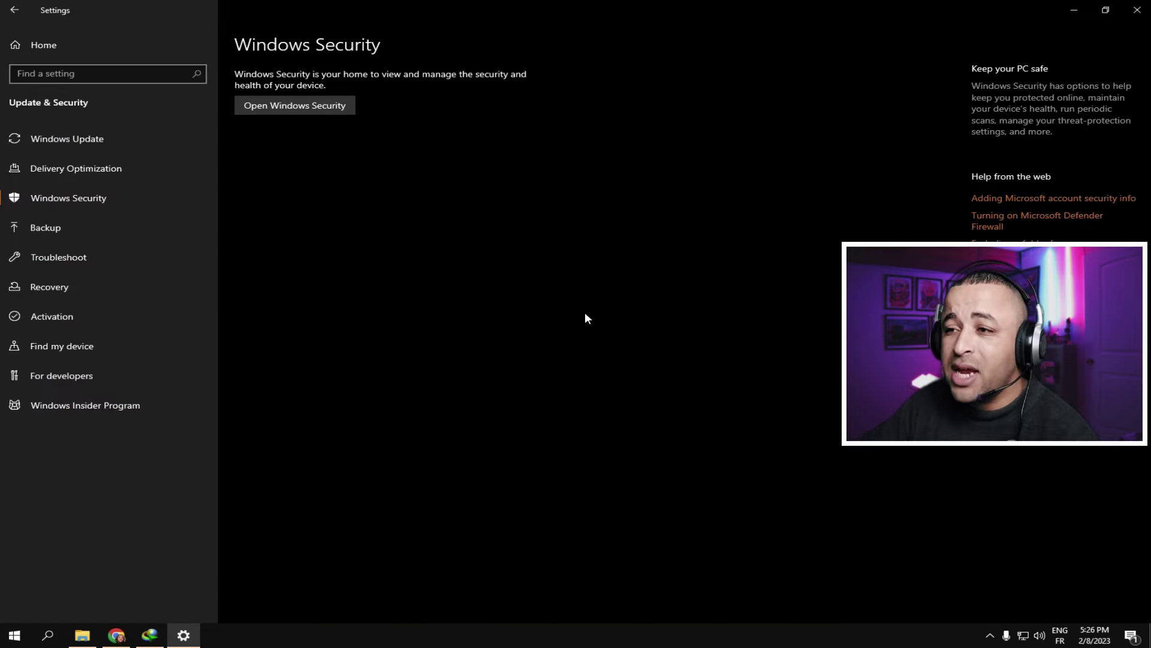
- Close Windows Settings and check the hidden system tray icons for running background programs
{"action": "left_click", "coordinate": [1136, 9]}
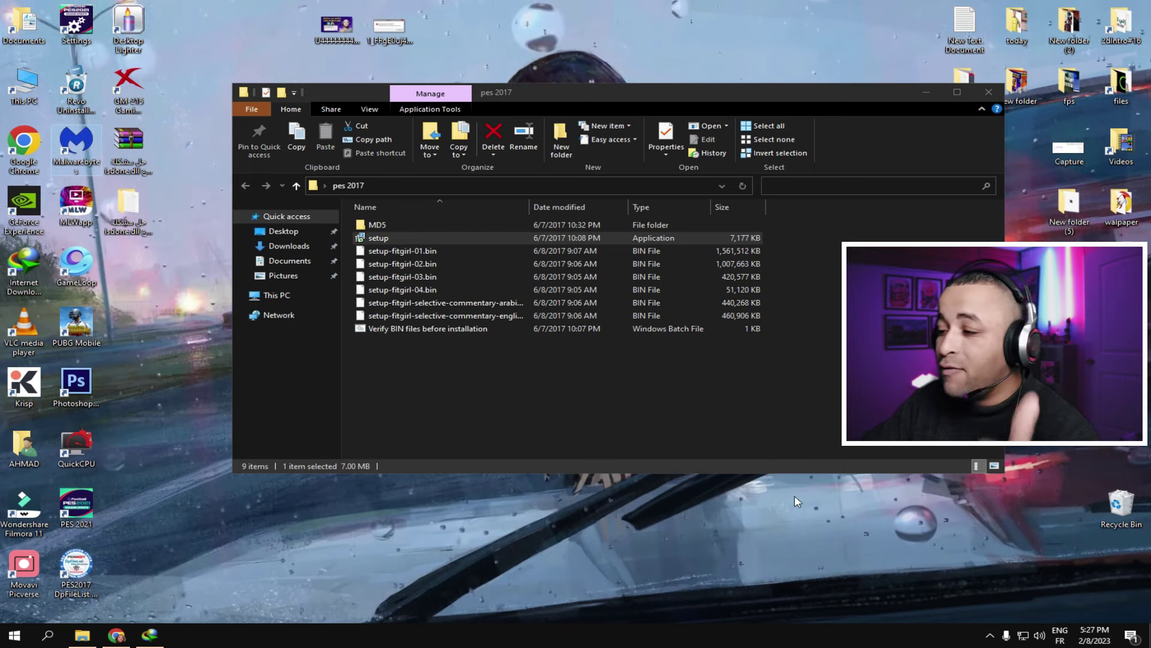
{"action": "left_click", "coordinate": [990, 635]}
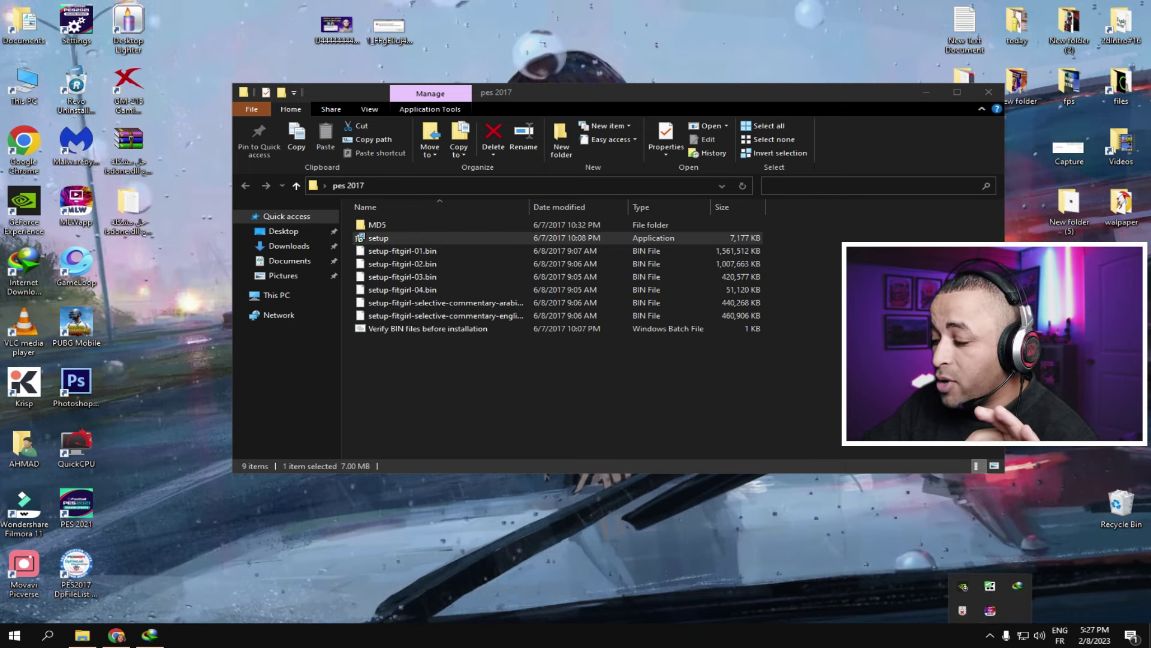
{"action": "left_click", "coordinate": [705, 514]}
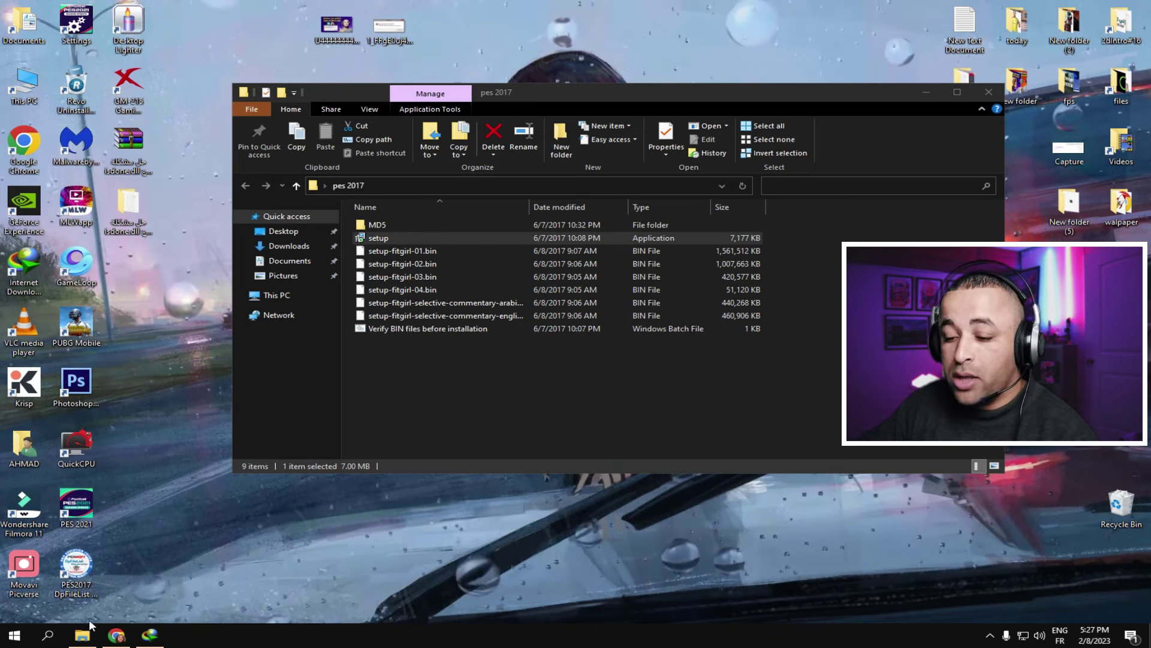
- Search Windows for Control Panel, open it and maximize its window
{"action": "left_click", "coordinate": [47, 637]}
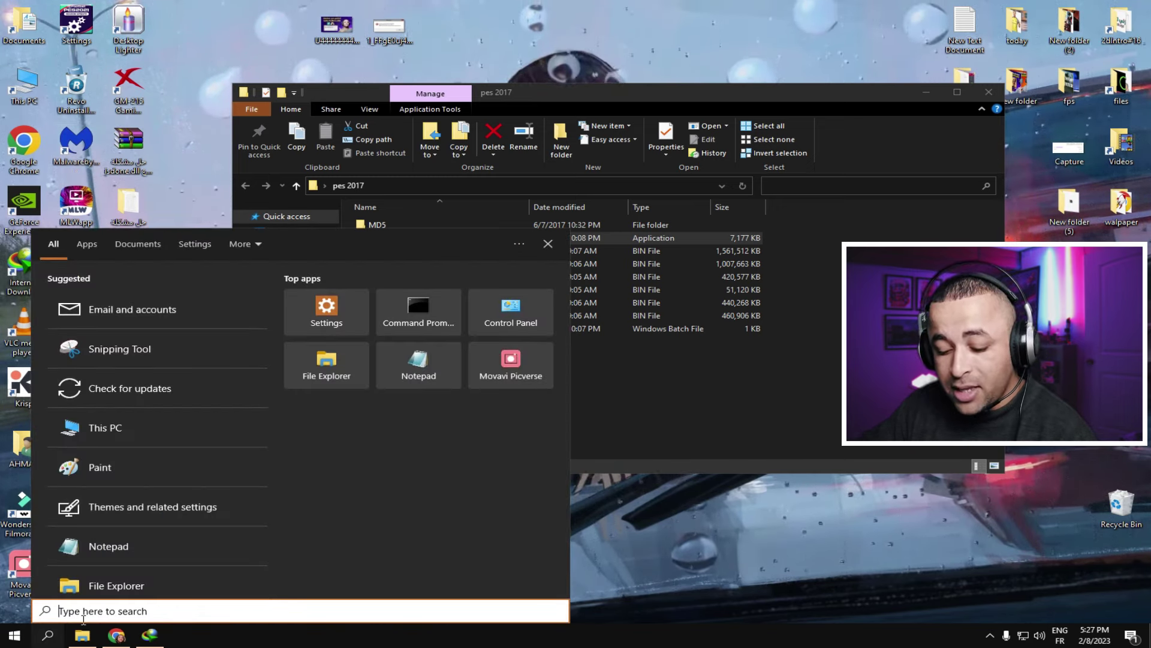
{"action": "type", "text": "contr"}
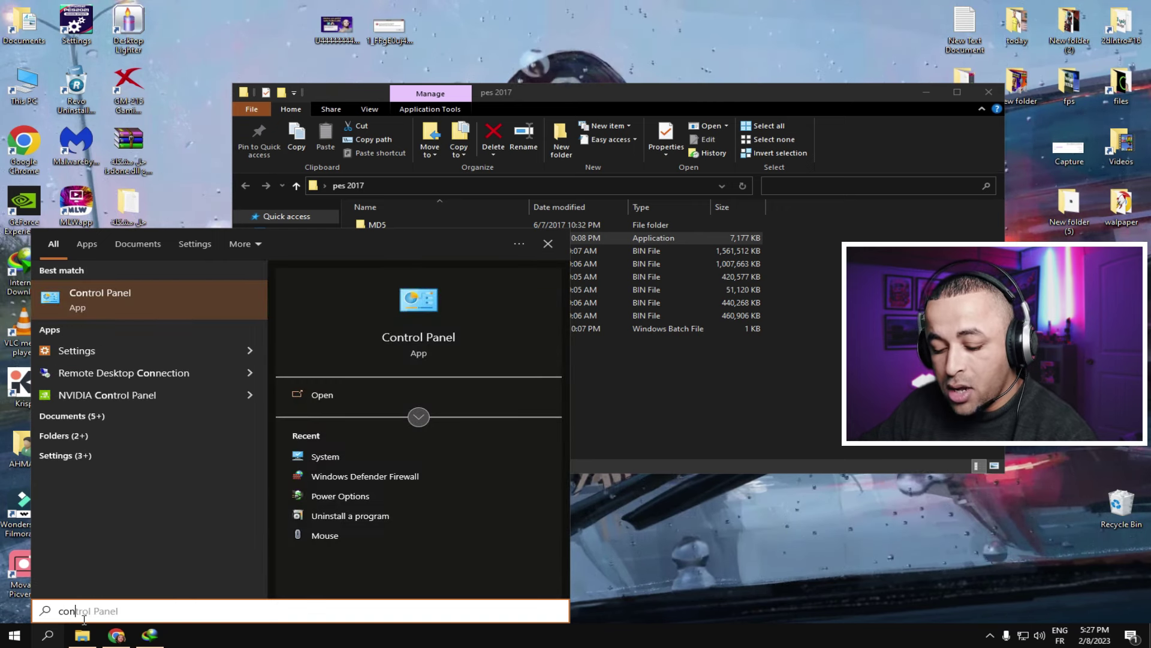
{"action": "left_click", "coordinate": [110, 293]}
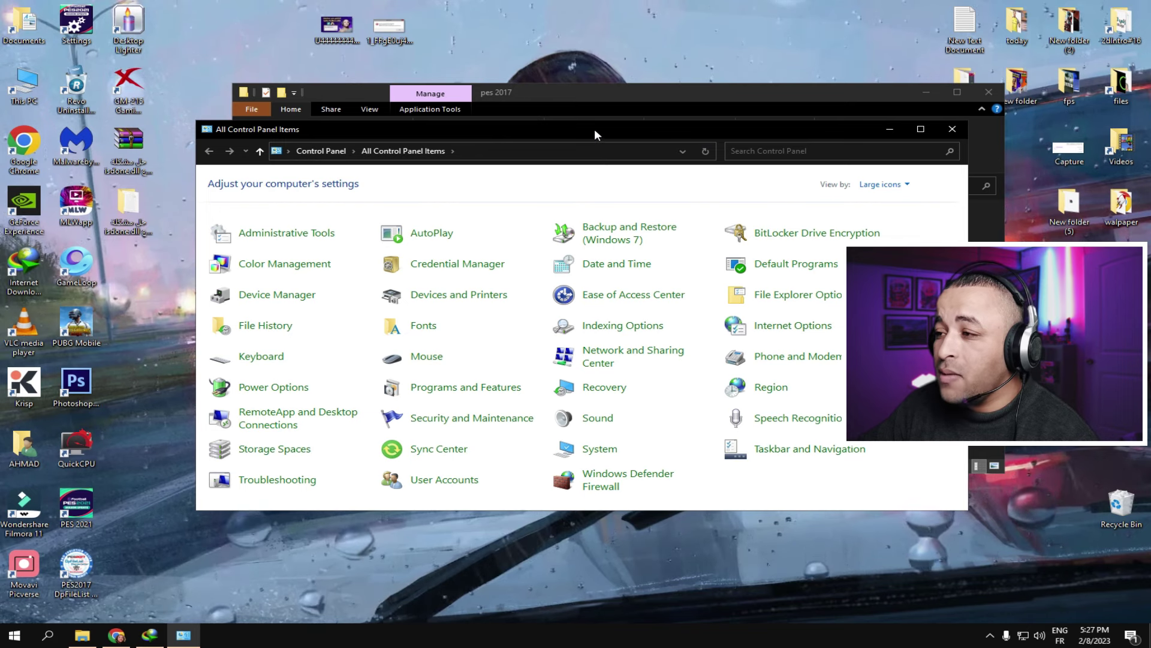
{"action": "double_click", "coordinate": [595, 128]}
- Show the Control Panel items as Large icons and open the option to turn Windows Defender Firewall on or off
{"action": "left_click", "coordinate": [1068, 60]}
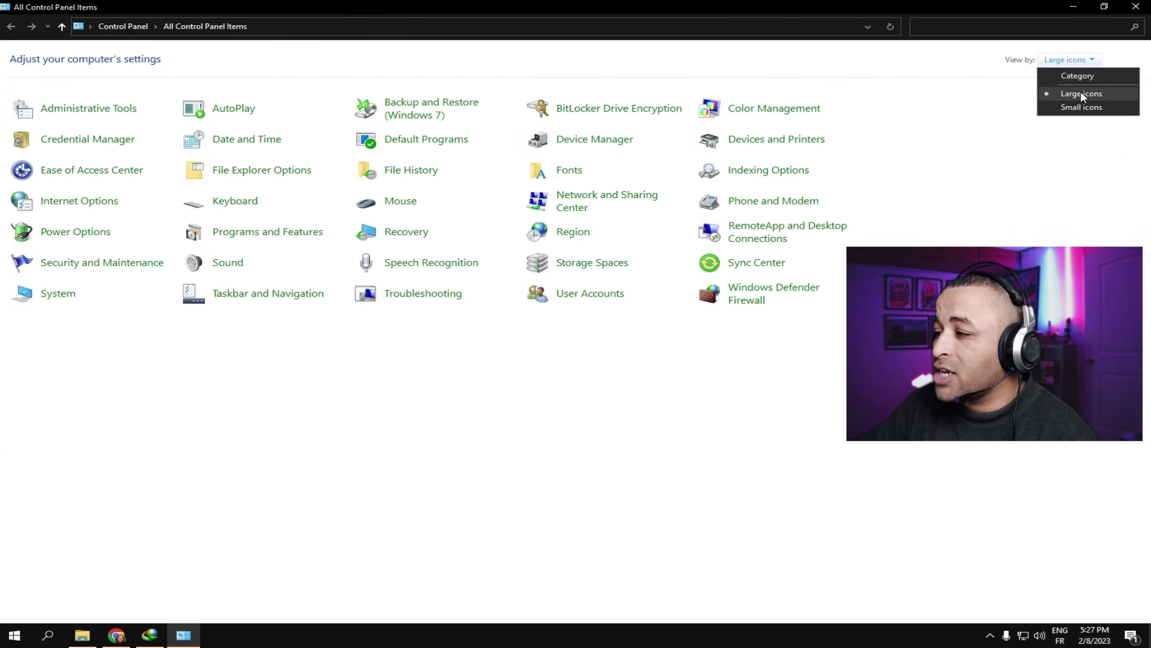
{"action": "left_click", "coordinate": [1080, 93]}
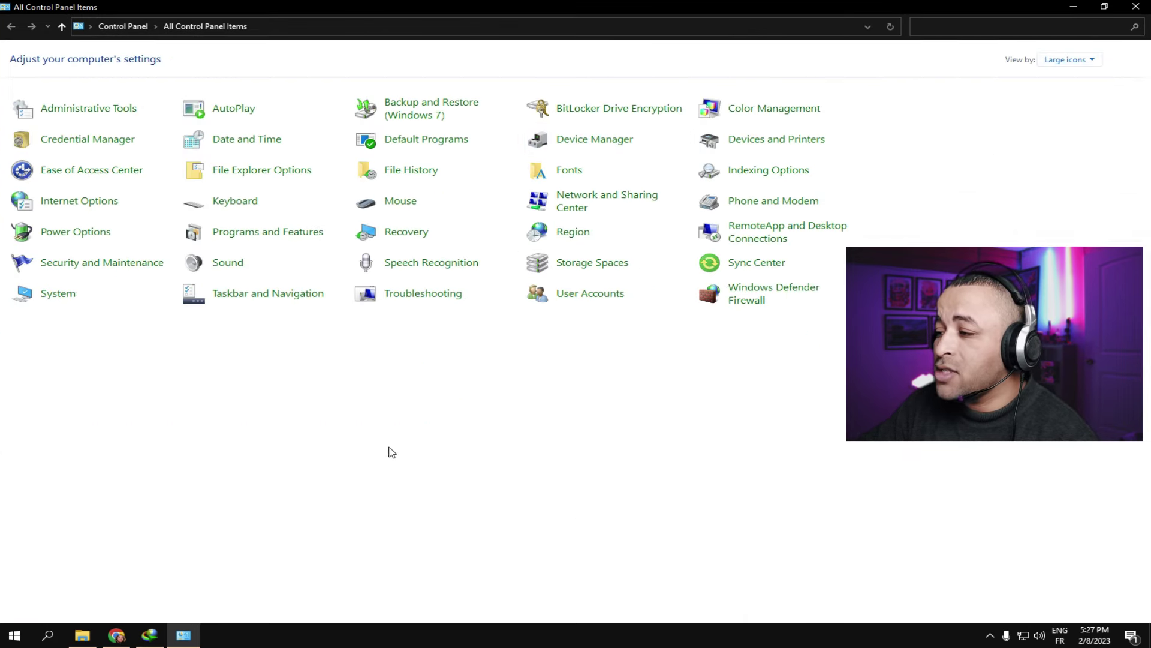
{"action": "left_click", "coordinate": [778, 300]}
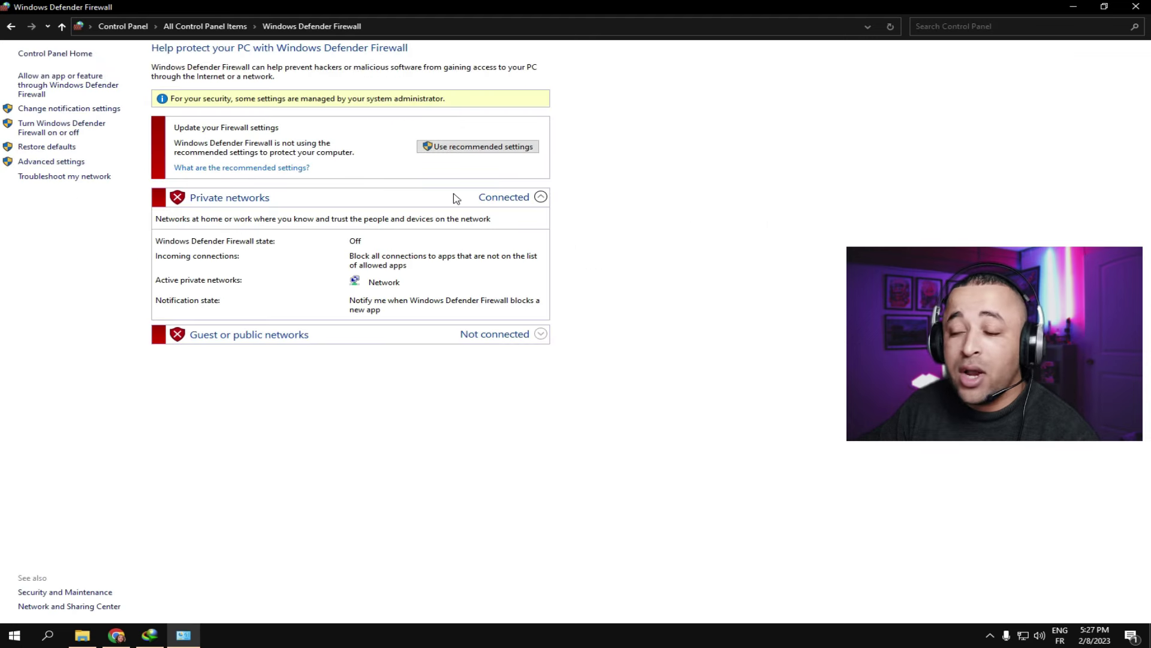
{"action": "left_click", "coordinate": [82, 129]}
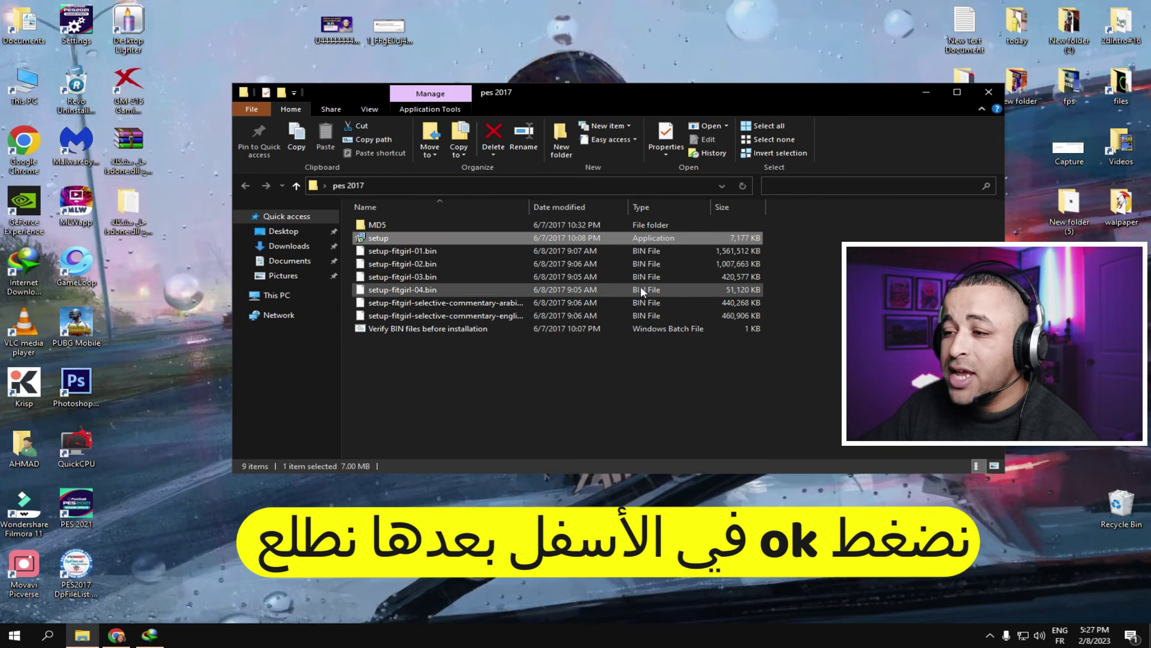
- Run the "Verify BIN files before installation" batch file and move the pes 2017 folder window clear of the QuickSFV check
{"action": "left_click", "coordinate": [359, 328]}
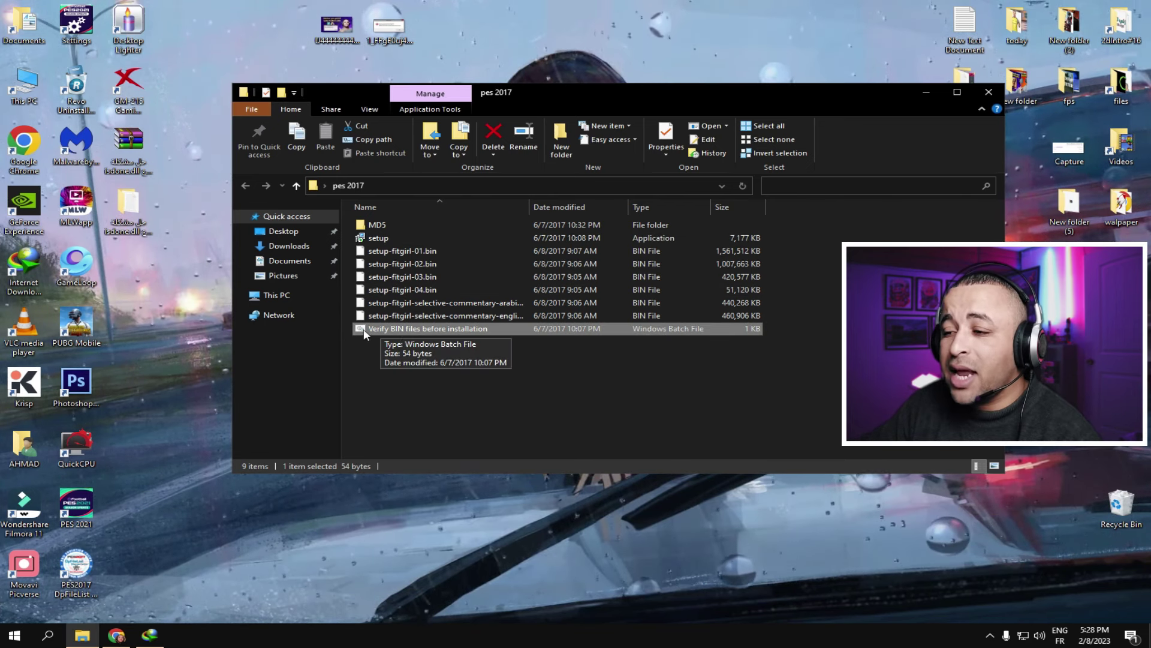
{"action": "double_click", "coordinate": [405, 329]}
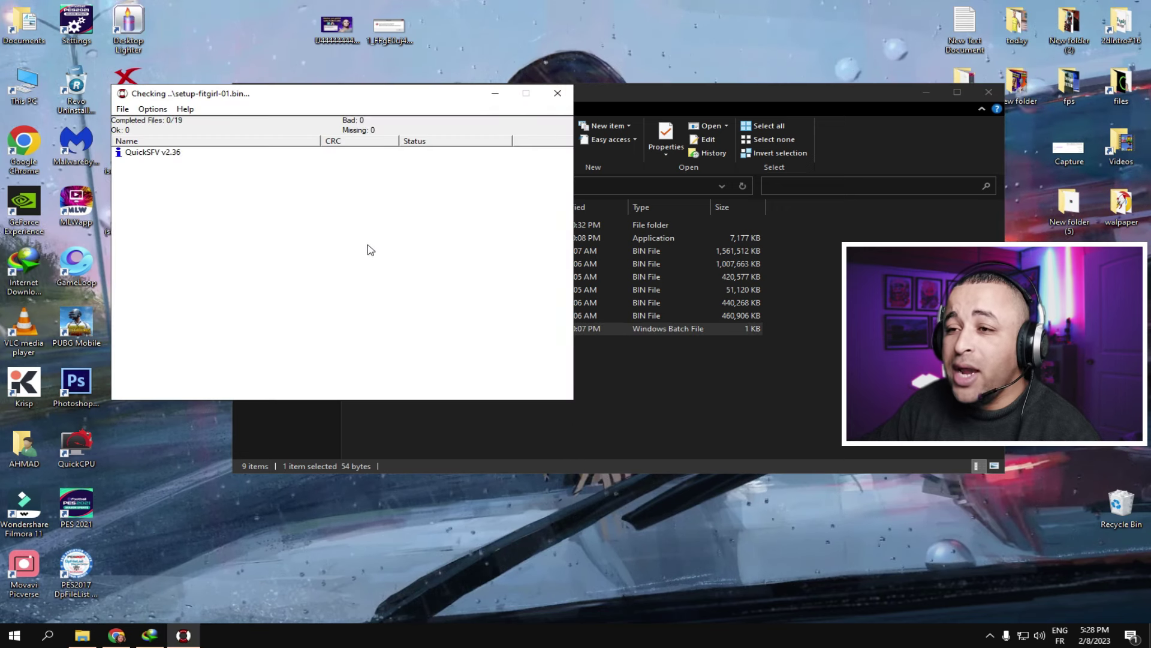
{"action": "left_click", "coordinate": [678, 91]}
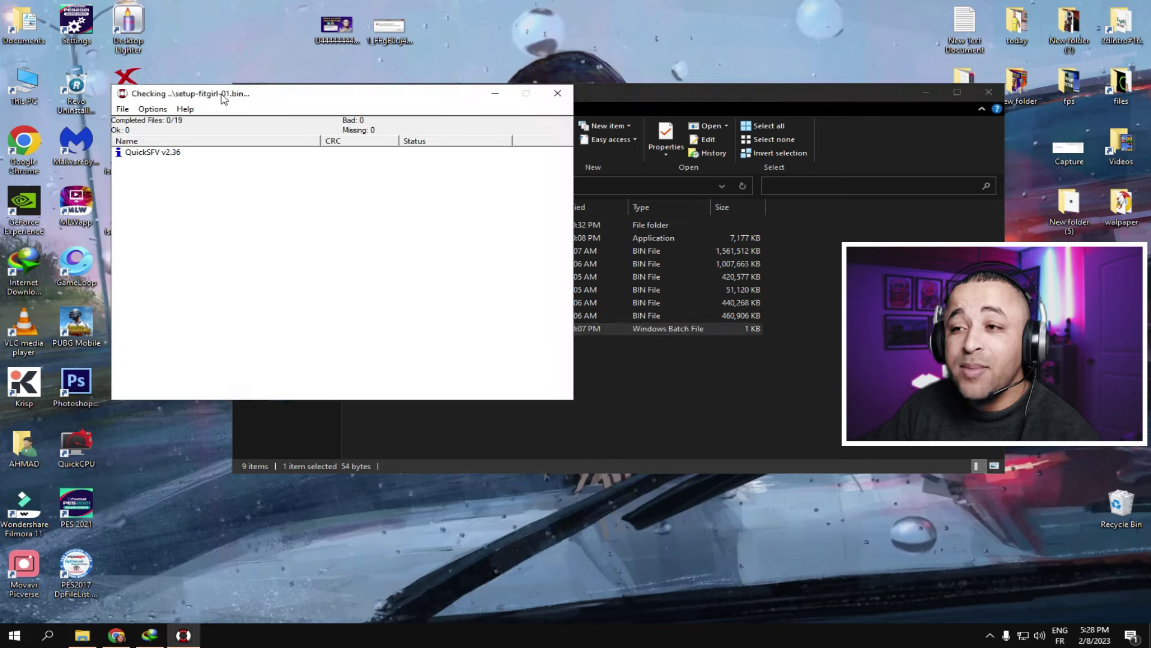
{"action": "left_click", "coordinate": [204, 222]}
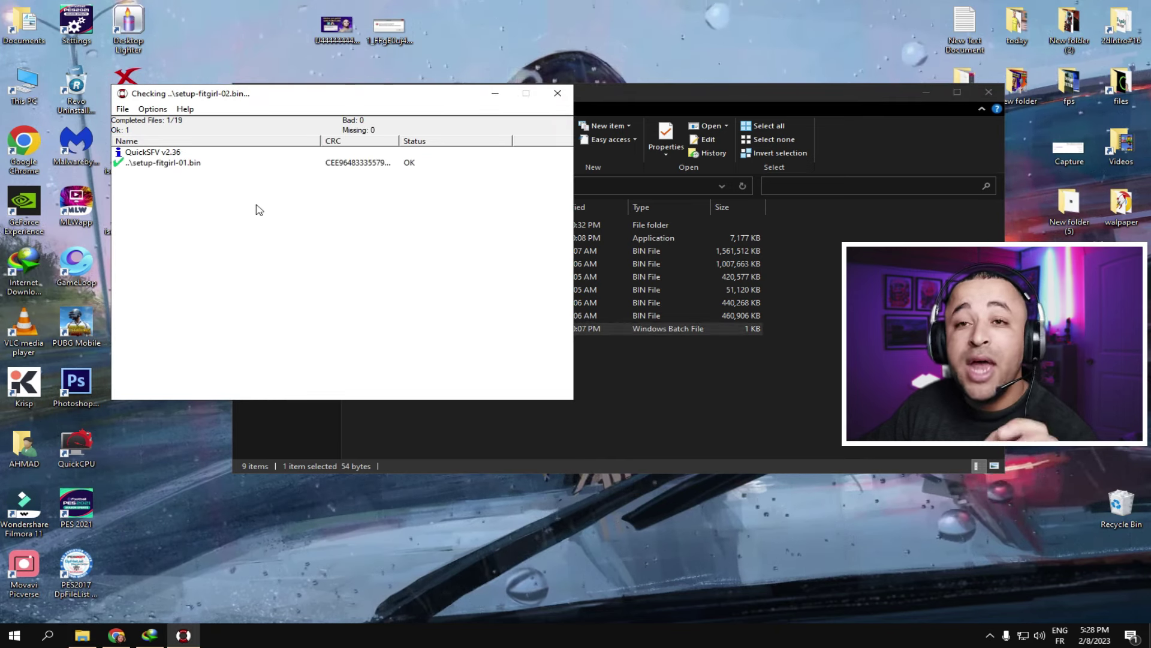
{"action": "left_click_drag", "start_coordinate": [646, 87], "coordinate": [805, 74]}
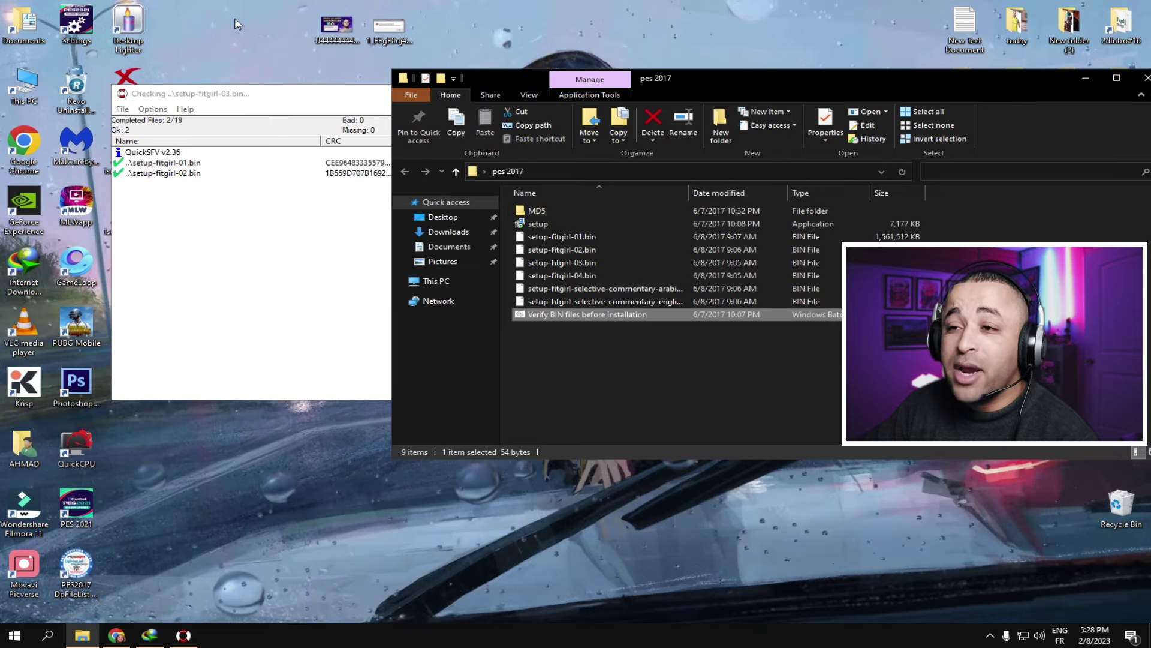
- Review the QuickSFV verification results for the BIN files, and close both QuickSFV and the pes 2017 folder
{"action": "left_click", "coordinate": [264, 108]}
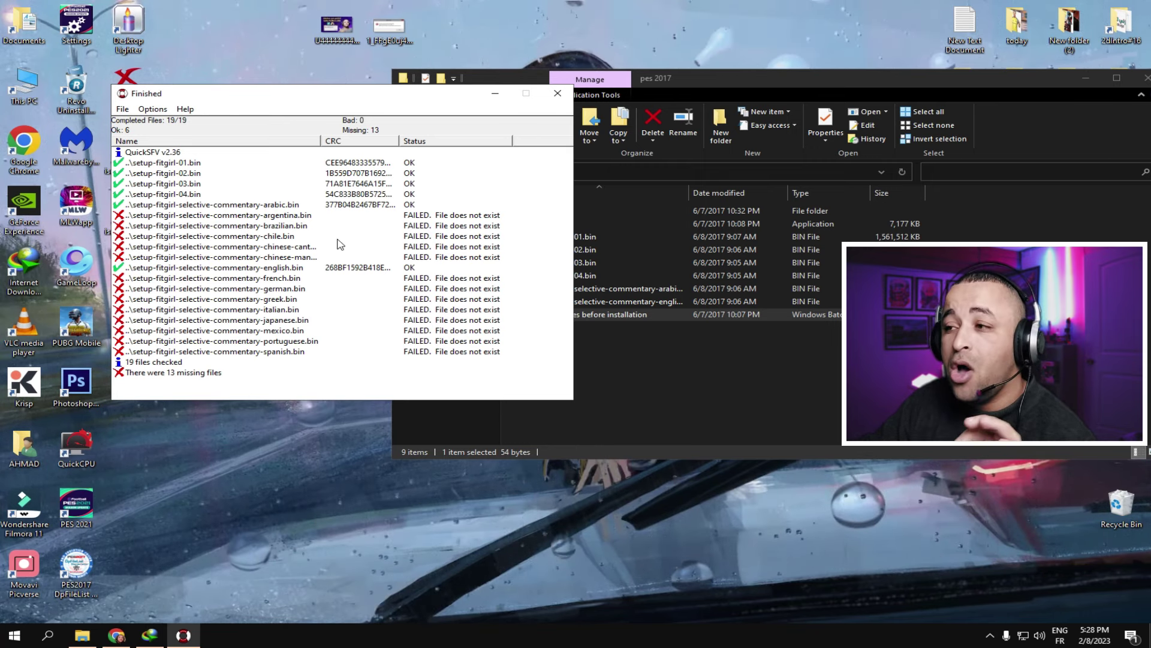
{"action": "left_click", "coordinate": [558, 93]}
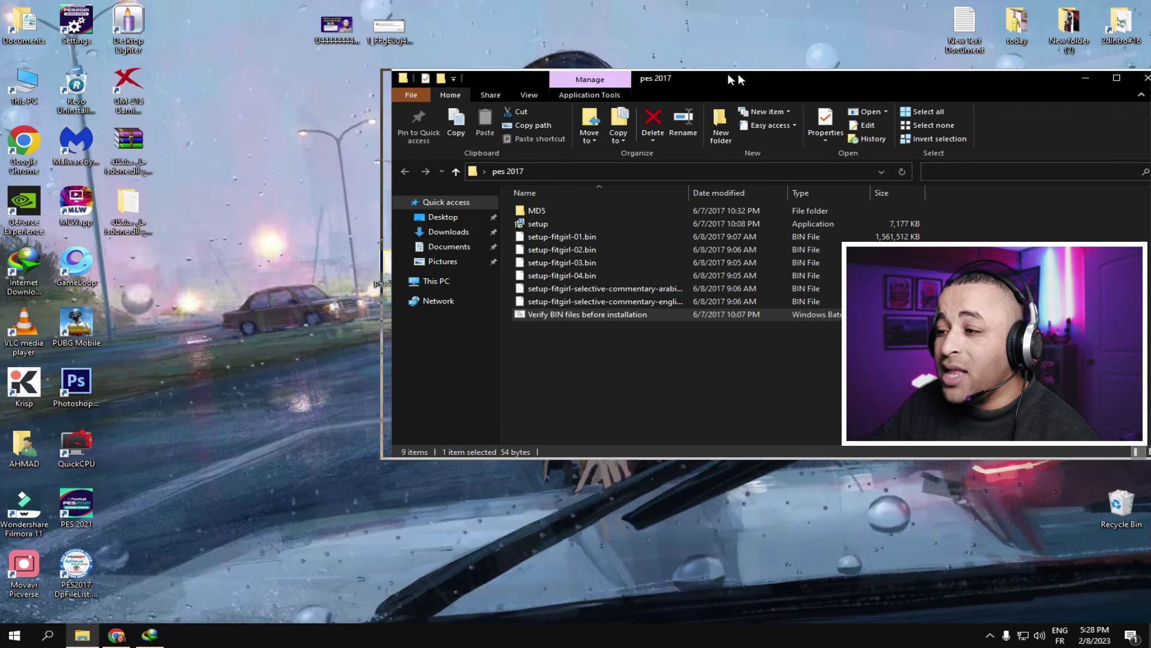
{"action": "left_click_drag", "start_coordinate": [745, 73], "coordinate": [543, 81]}
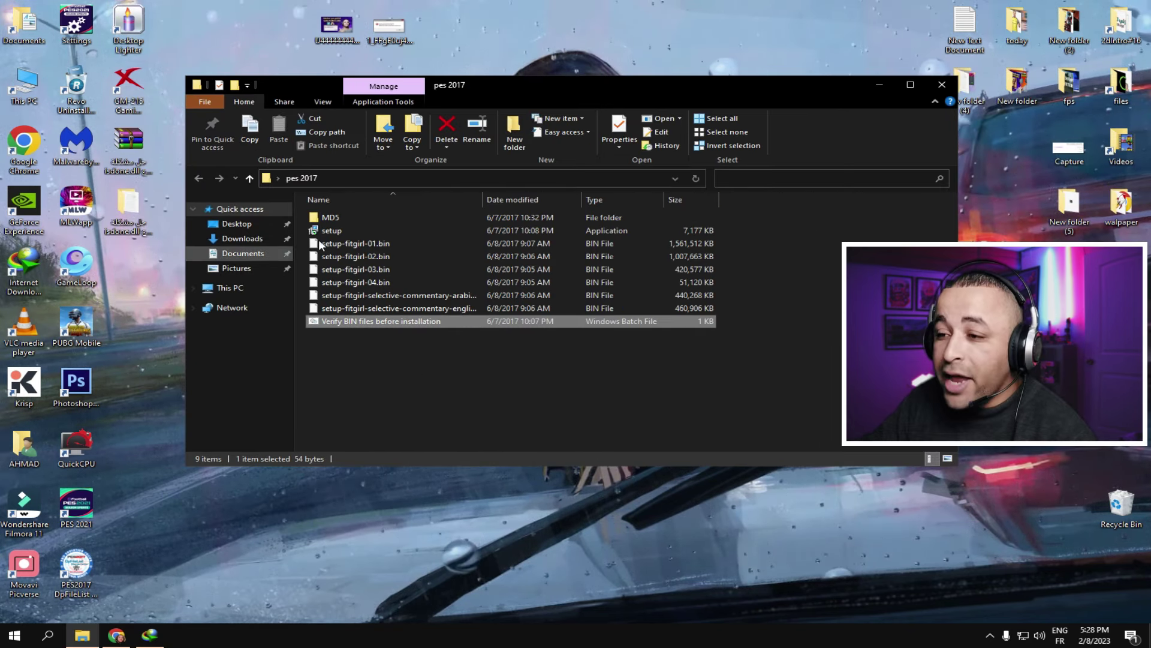
{"action": "key", "text": "alt+F4"}
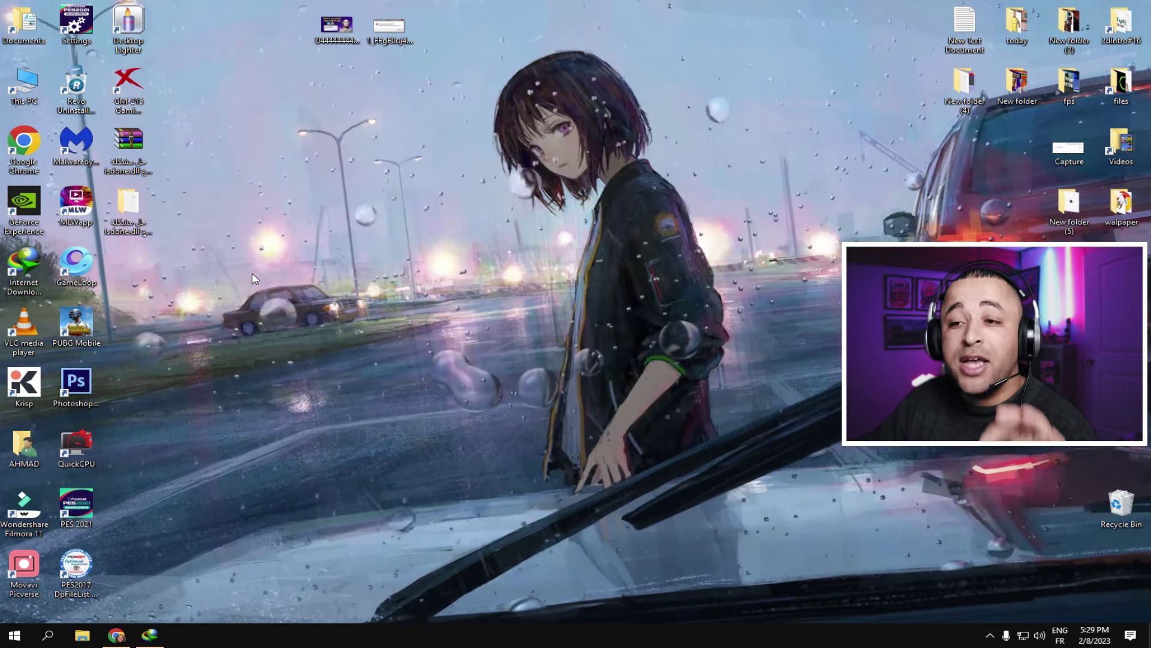
- Open the extracted isdone.dll fix folder from the desktop, show its items as Details and maximize the window
{"action": "double_click", "coordinate": [129, 204]}
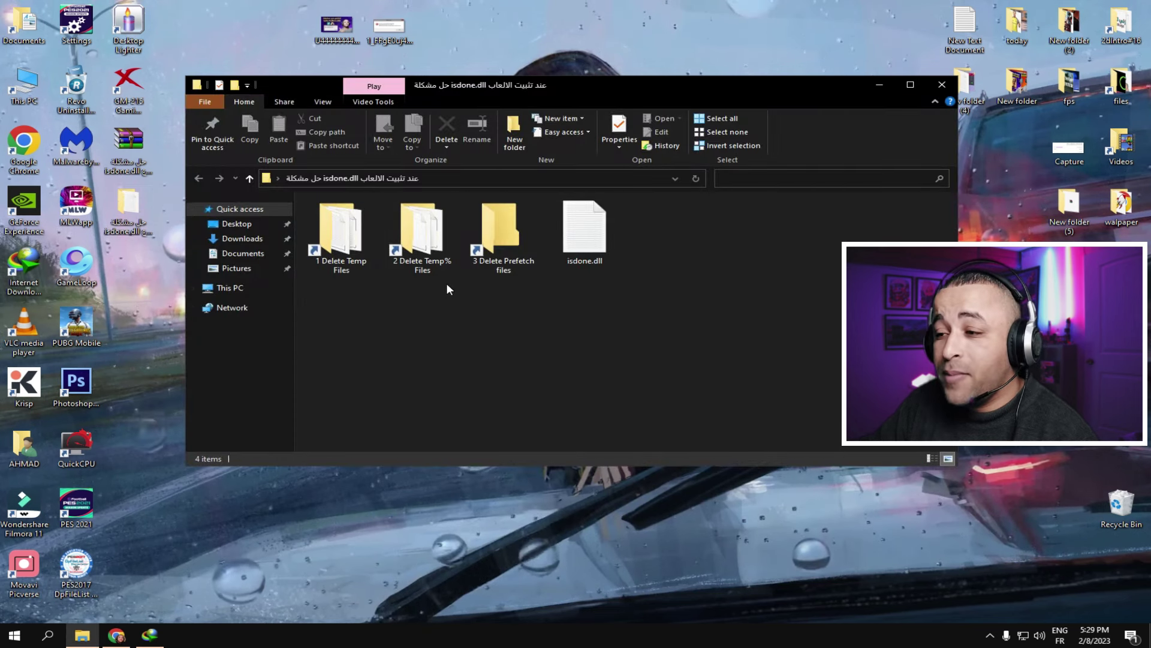
{"action": "right_click", "coordinate": [657, 309]}
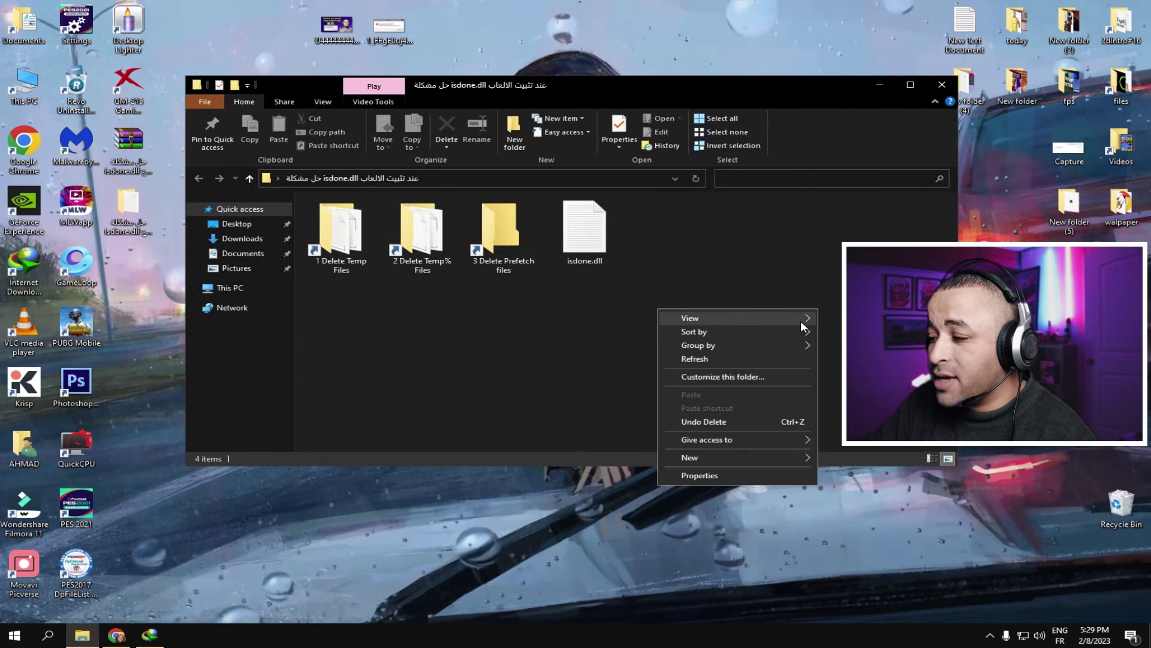
{"action": "mouse_move", "coordinate": [801, 320]}
{"action": "left_click", "coordinate": [875, 386]}
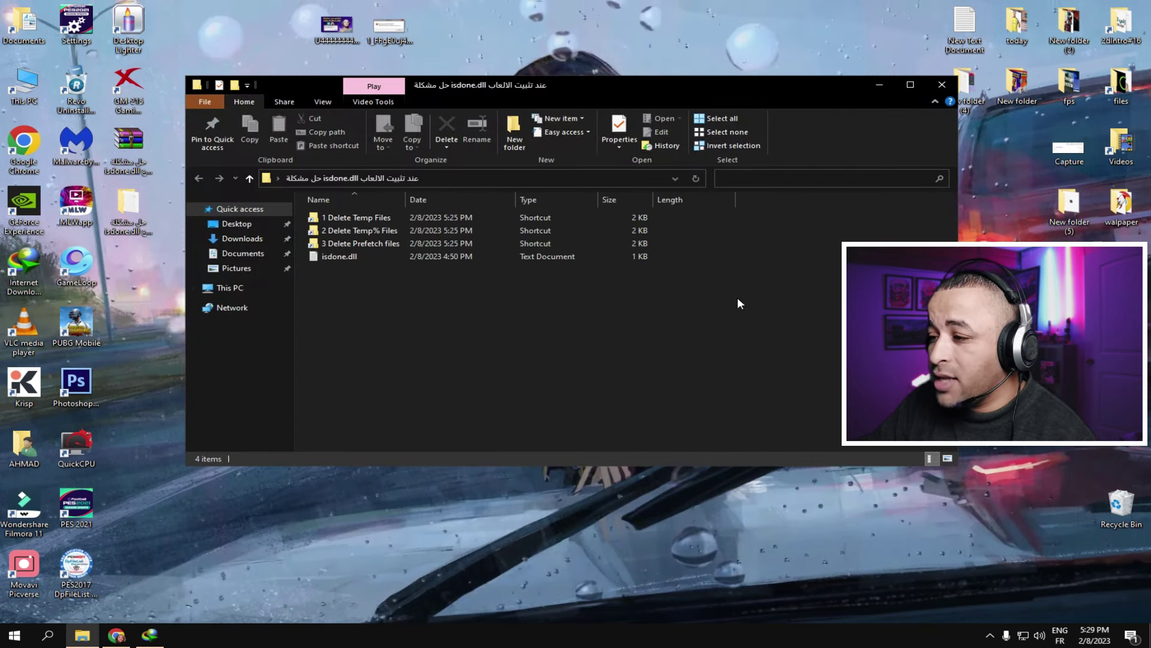
{"action": "double_click", "coordinate": [696, 93]}
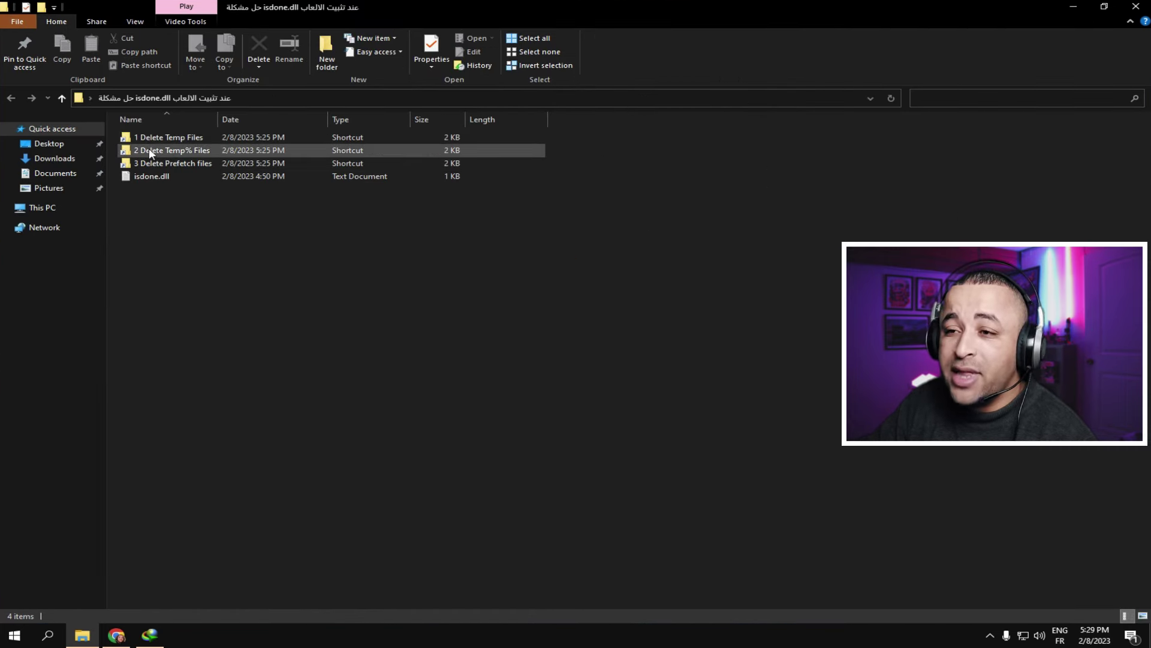
- Open the "1 Delete Temp Files" shortcut and delete everything in the Windows Temp folder, skipping all items in use
{"action": "double_click", "coordinate": [163, 136]}
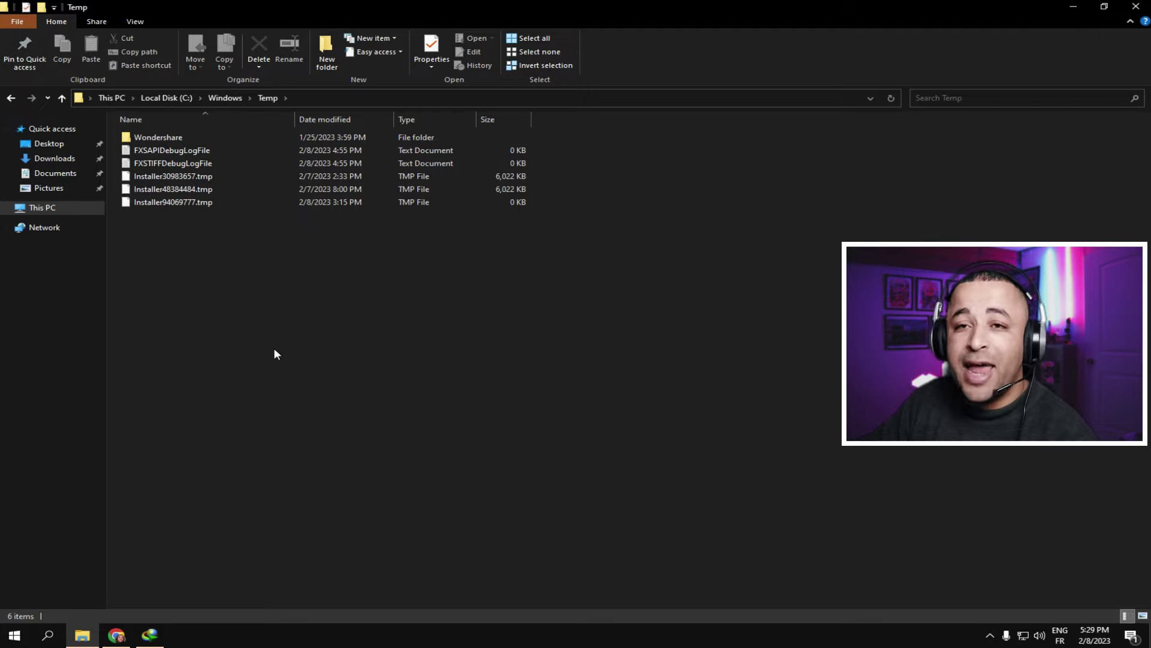
{"action": "left_click_drag", "start_coordinate": [246, 570], "coordinate": [171, 134]}
{"action": "right_click", "coordinate": [210, 200]}
{"action": "left_click", "coordinate": [267, 375]}
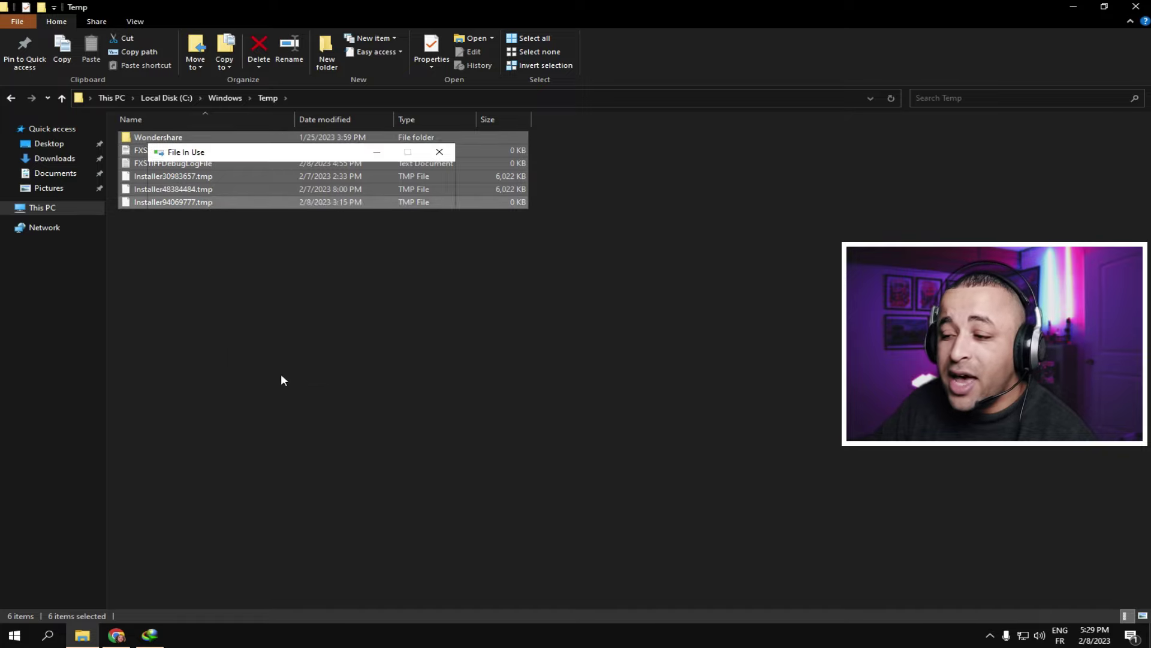
{"action": "left_click", "coordinate": [252, 279]}
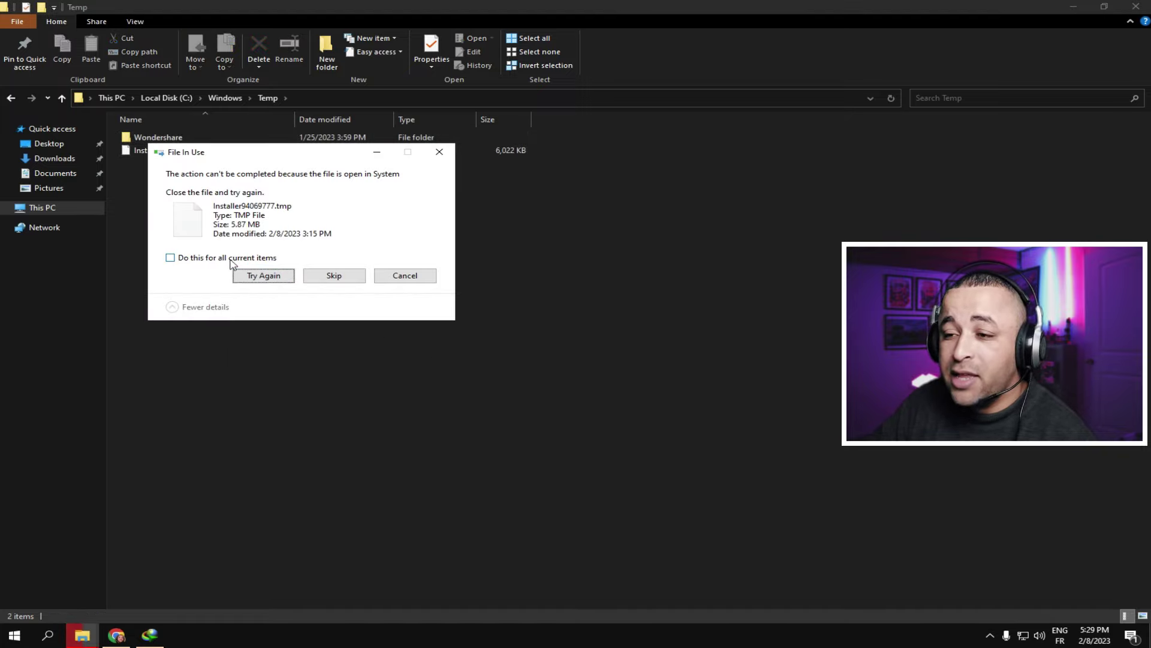
{"action": "left_click", "coordinate": [258, 279]}
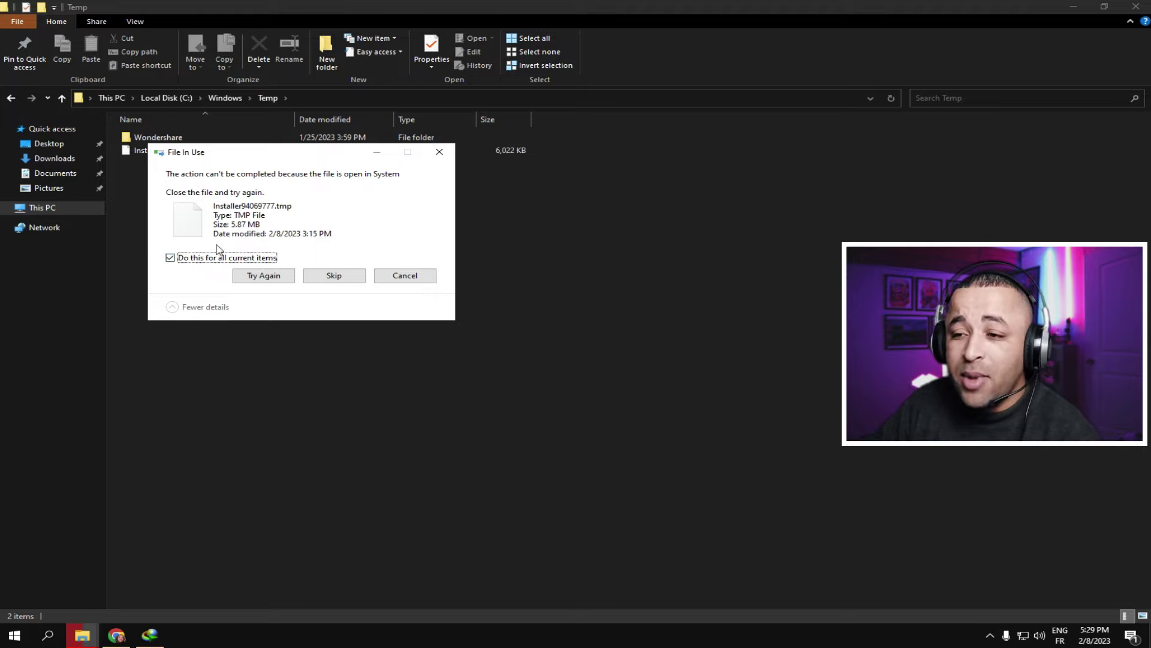
{"action": "left_click", "coordinate": [333, 277]}
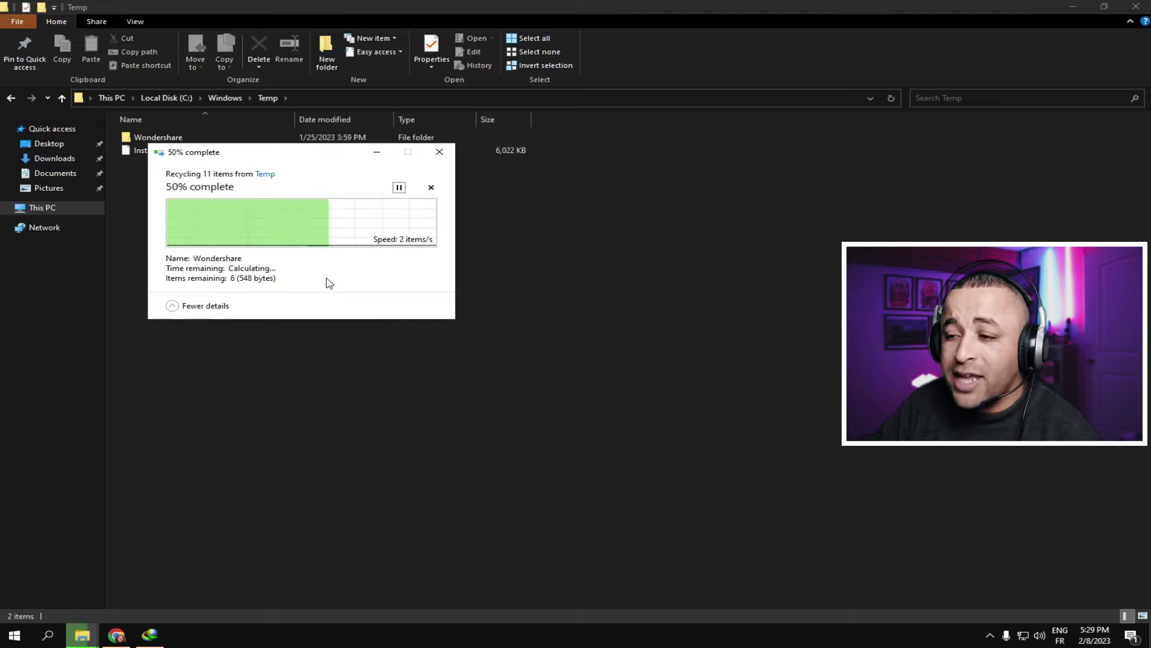
{"action": "left_click", "coordinate": [334, 284]}
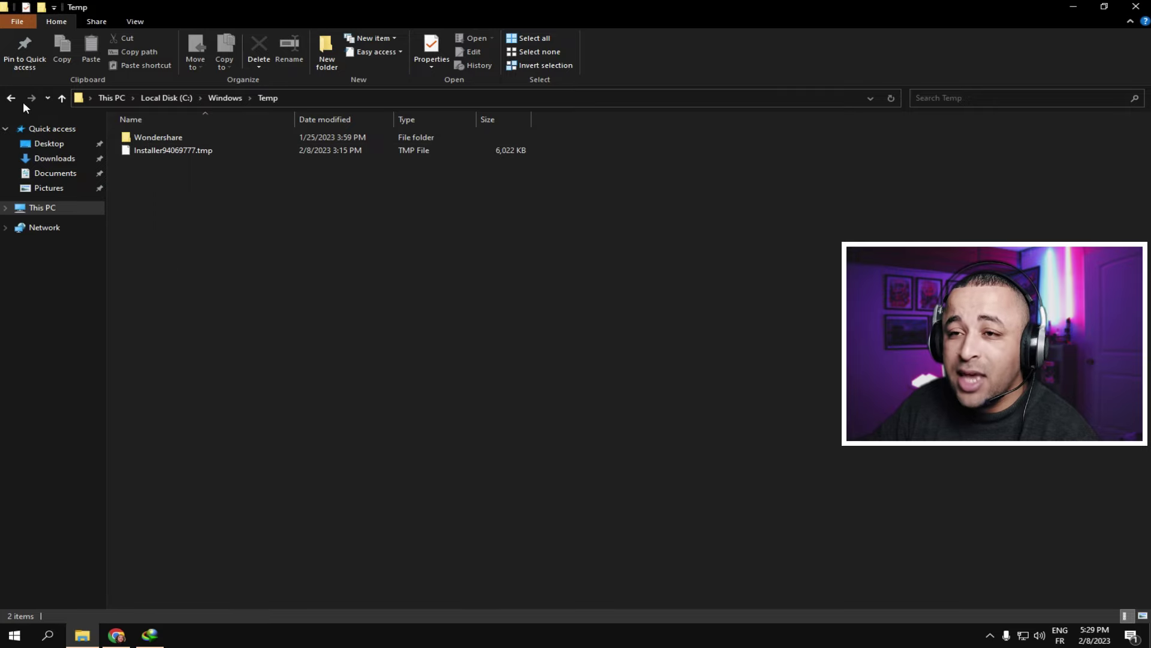
- Open the "2 Delete Temp% Files" shortcut and delete everything in the AppData Local Temp folder, skipping items in use
{"action": "left_click", "coordinate": [11, 98]}
{"action": "left_click", "coordinate": [163, 150]}
{"action": "double_click", "coordinate": [163, 149]}
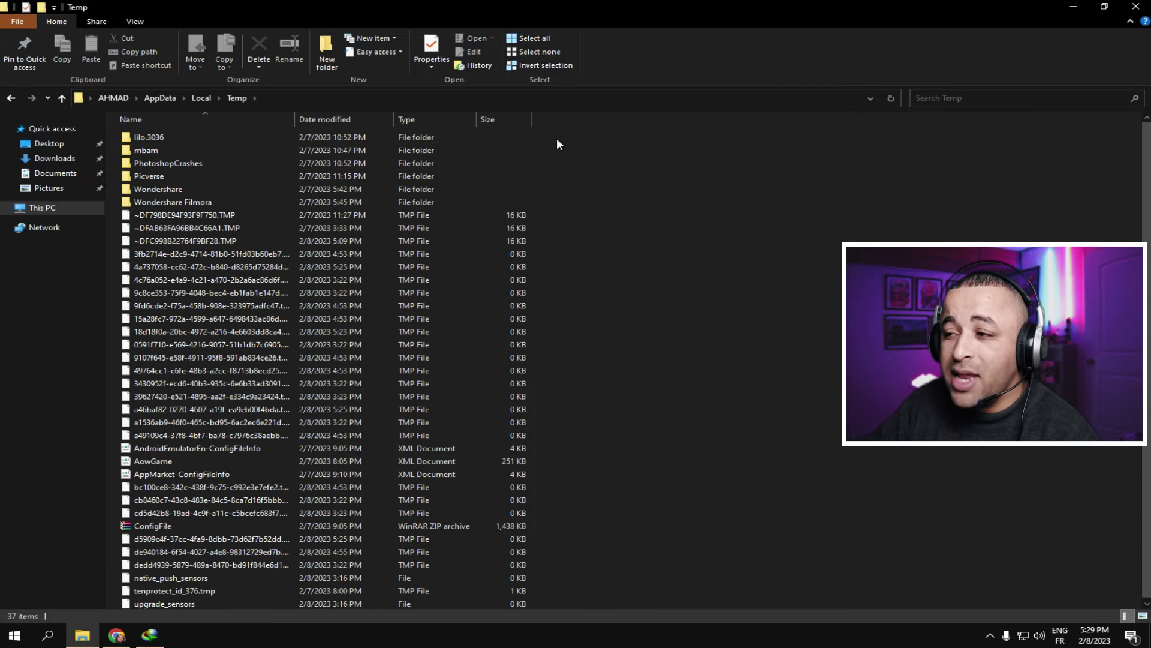
{"action": "left_click_drag", "start_coordinate": [545, 134], "coordinate": [123, 609]}
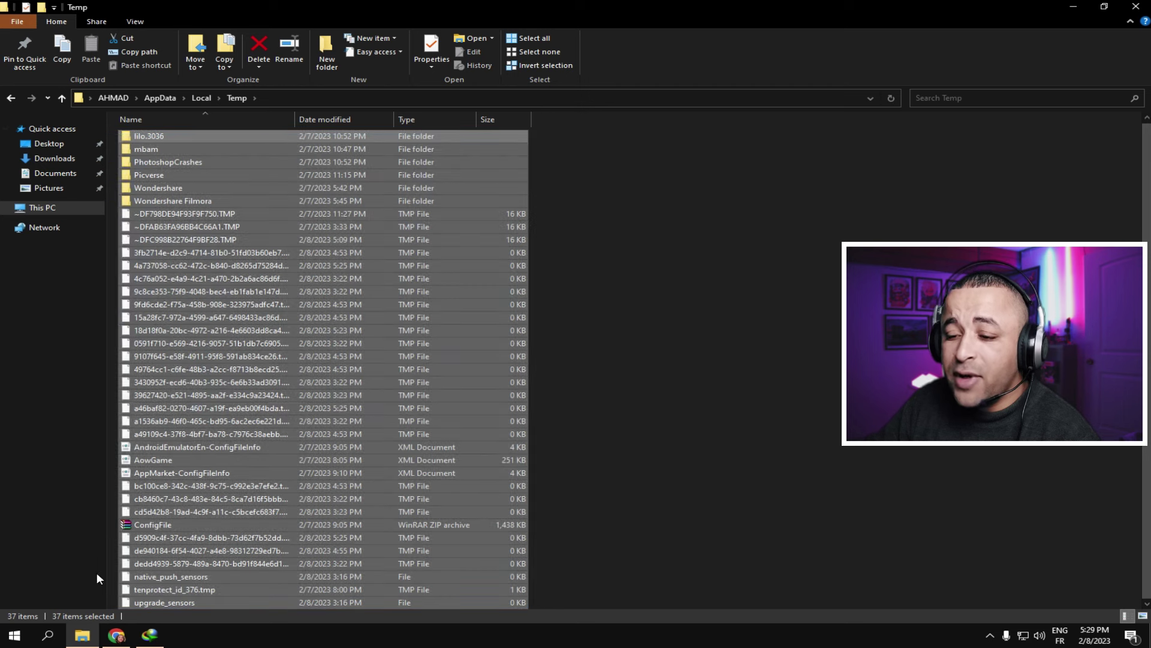
{"action": "right_click", "coordinate": [230, 255]}
{"action": "left_click", "coordinate": [283, 437]}
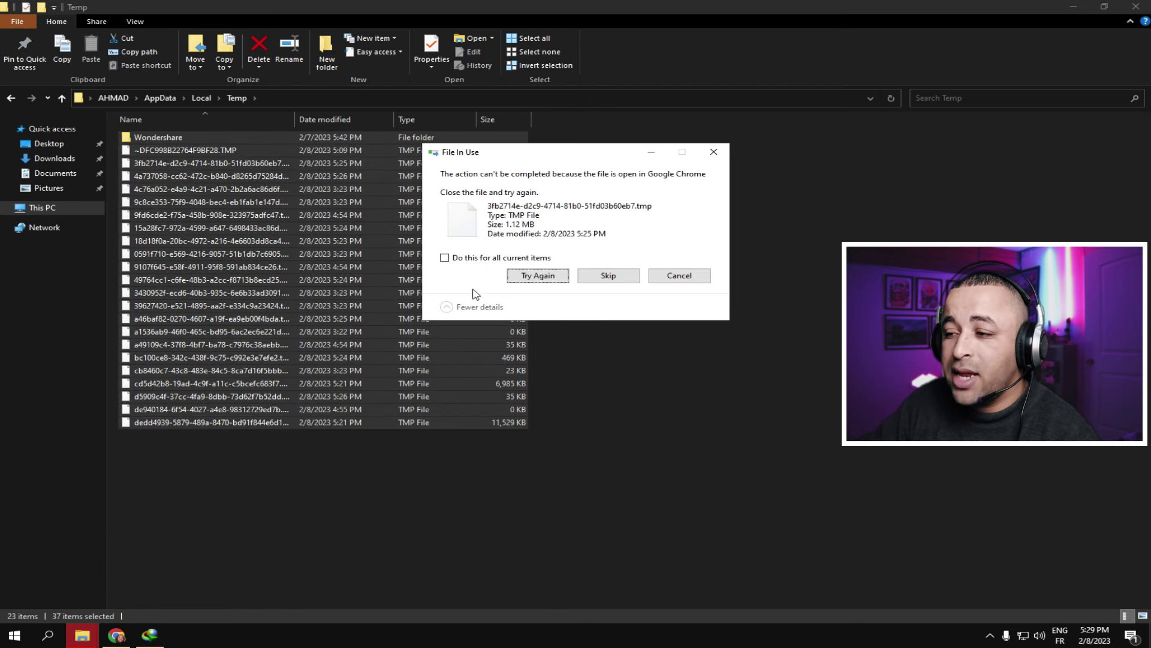
{"action": "left_click", "coordinate": [545, 276]}
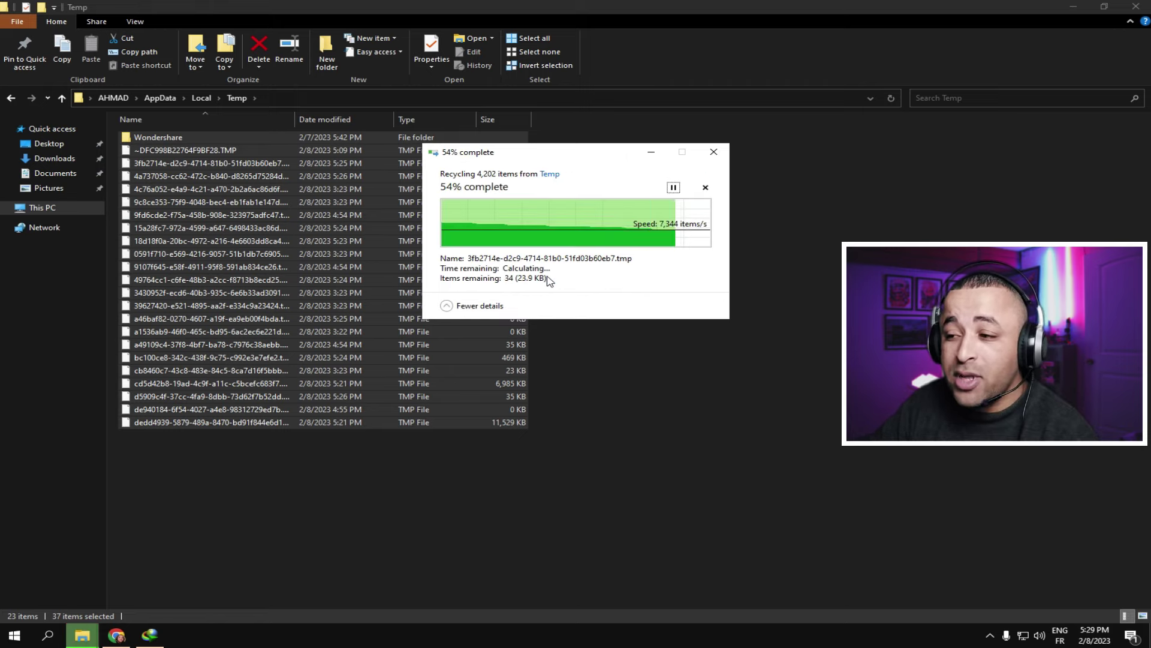
{"action": "left_click", "coordinate": [557, 275]}
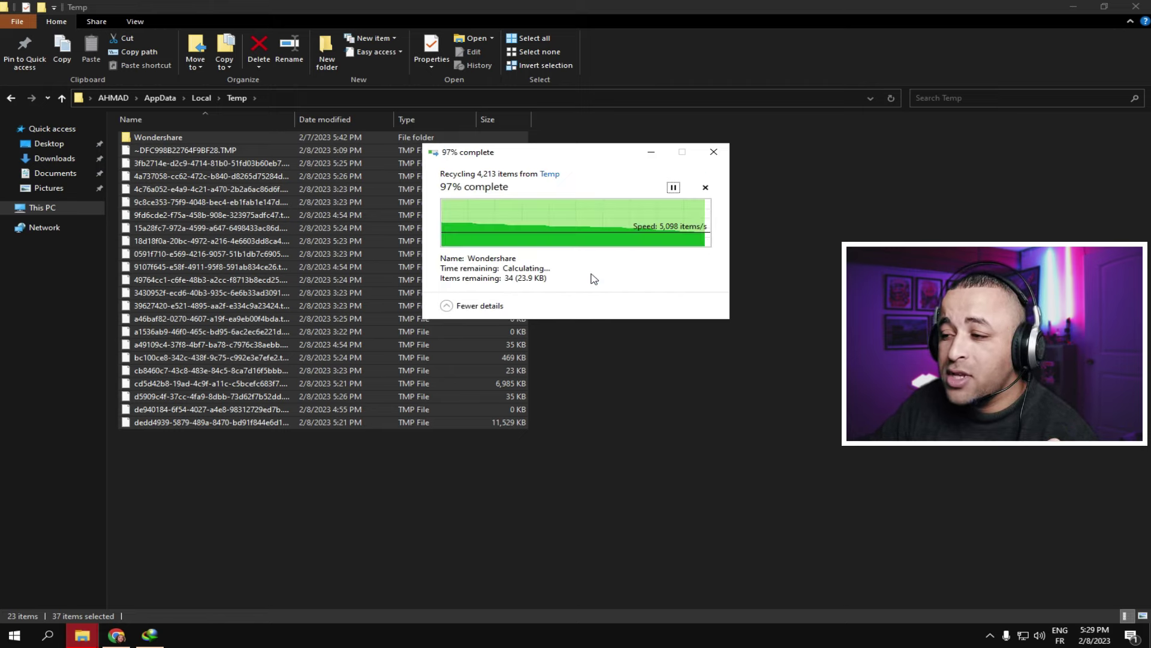
{"action": "left_click", "coordinate": [595, 287]}
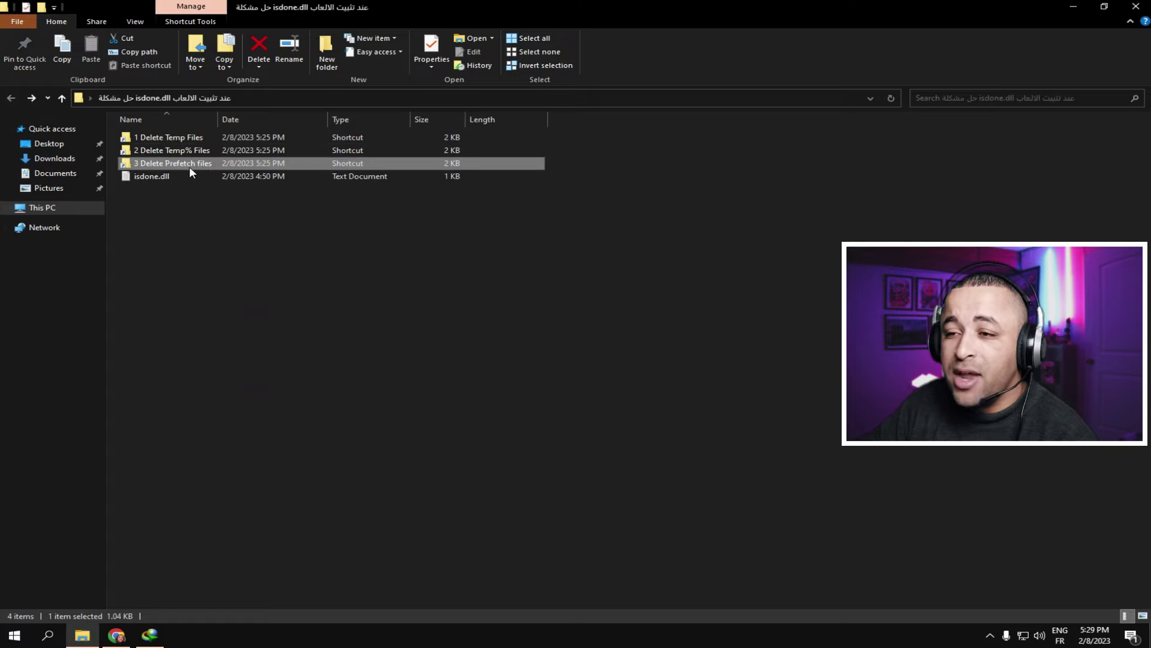
- Open the "3 Delete Prefetch files" shortcut, check the Prefetch folder for files to delete, and return to the fix folder
{"action": "double_click", "coordinate": [190, 165]}
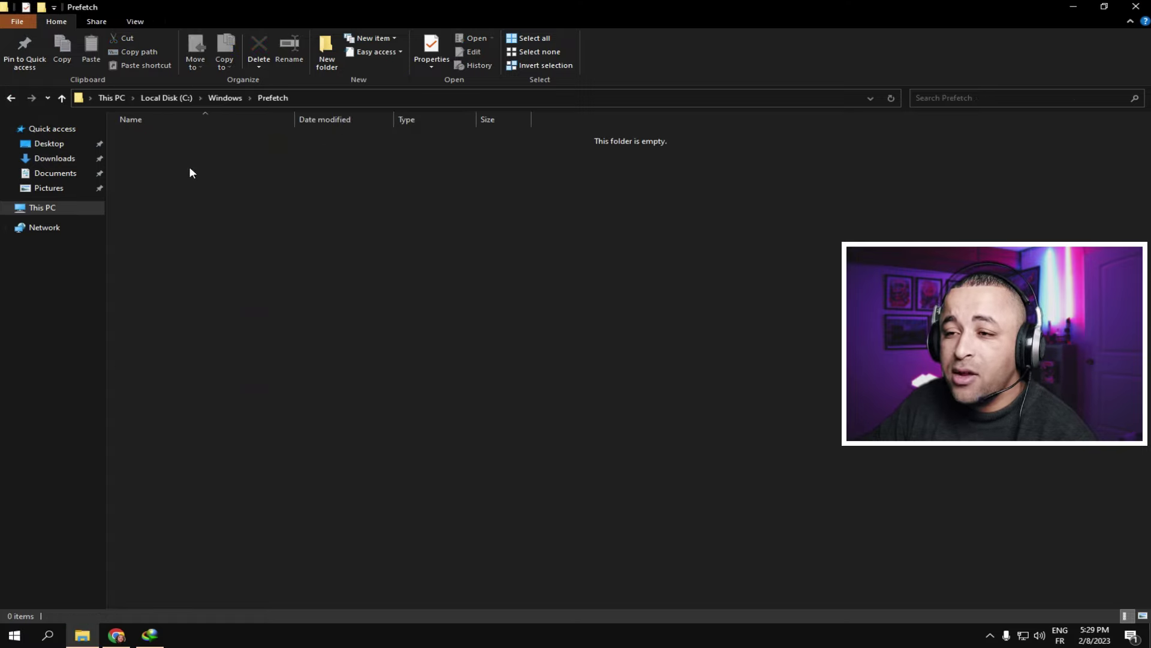
{"action": "left_click_drag", "start_coordinate": [496, 522], "coordinate": [376, 236]}
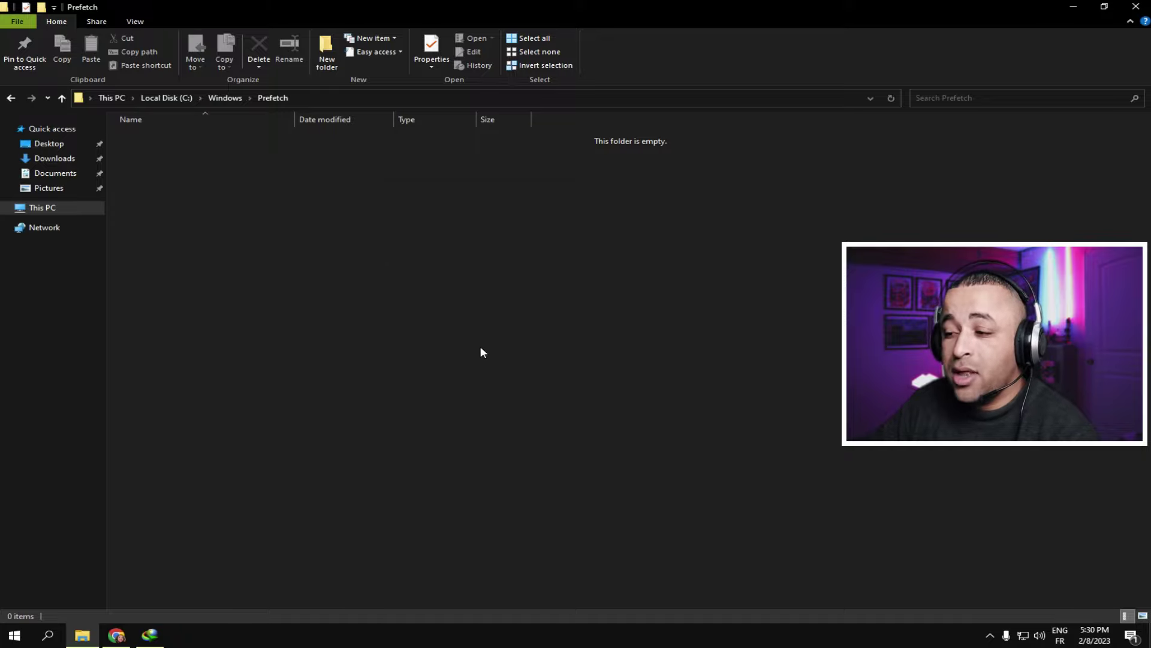
{"action": "left_click", "coordinate": [8, 100]}
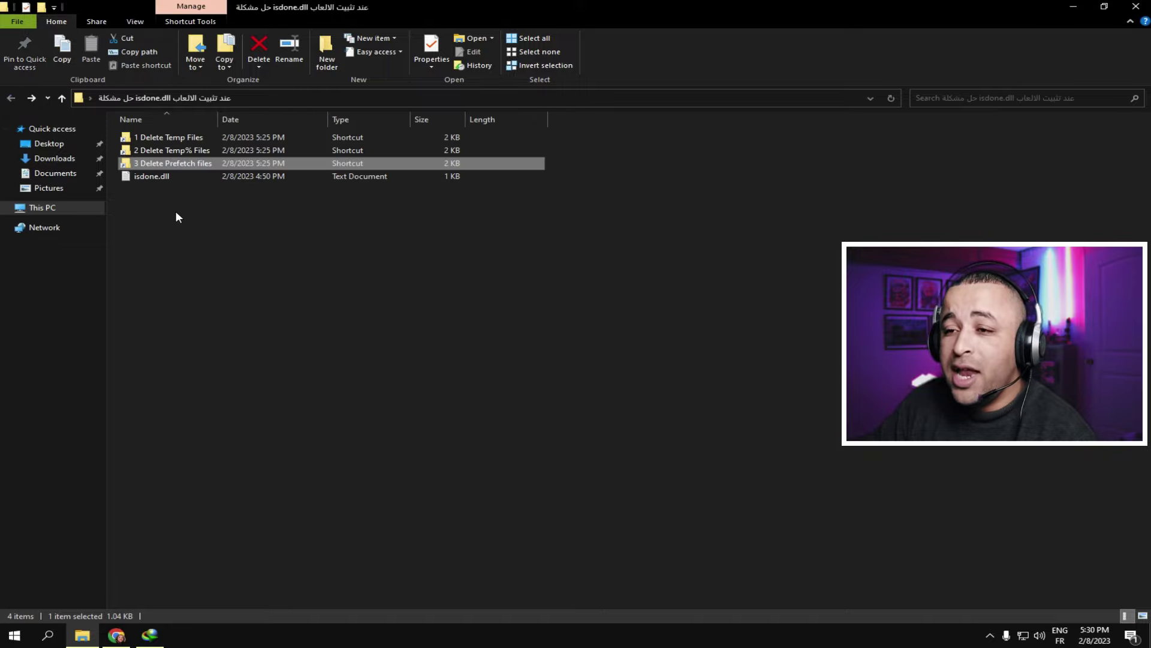
- Copy the isdone.dll link from the isdone.dll text document and load it in the Up-4ever tab in Chrome
{"action": "double_click", "coordinate": [153, 175]}
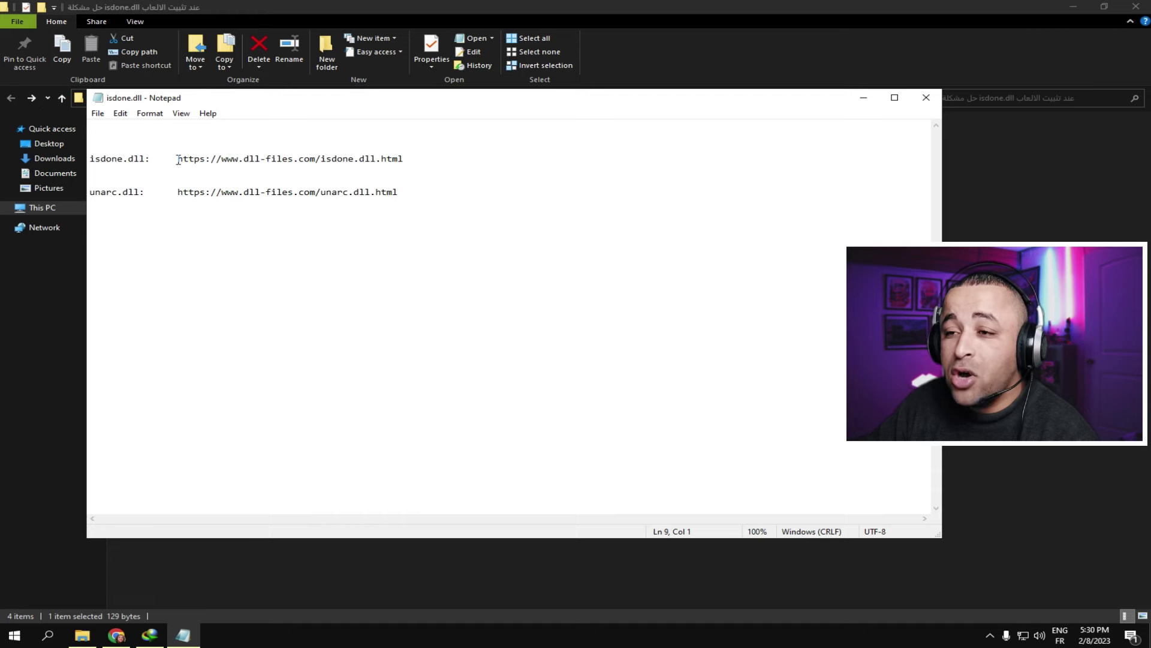
{"action": "right_click", "coordinate": [366, 160]}
{"action": "left_click", "coordinate": [407, 198]}
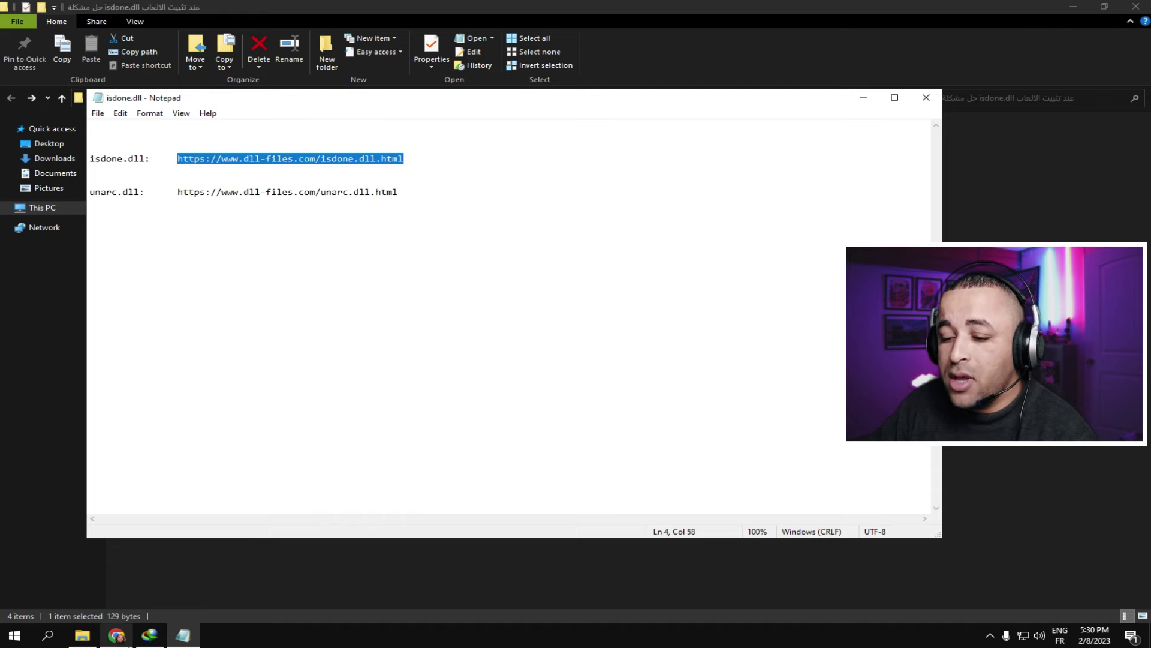
{"action": "left_click", "coordinate": [117, 635]}
{"action": "left_click", "coordinate": [822, 6]}
{"action": "right_click", "coordinate": [720, 30]}
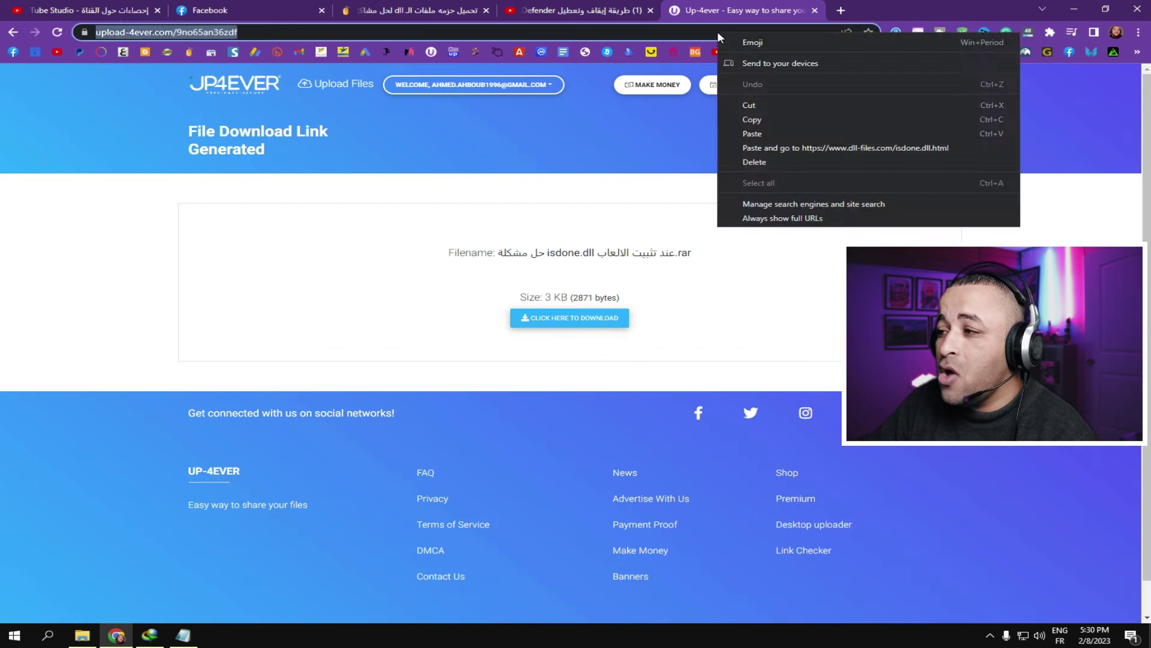
{"action": "left_click", "coordinate": [762, 149]}
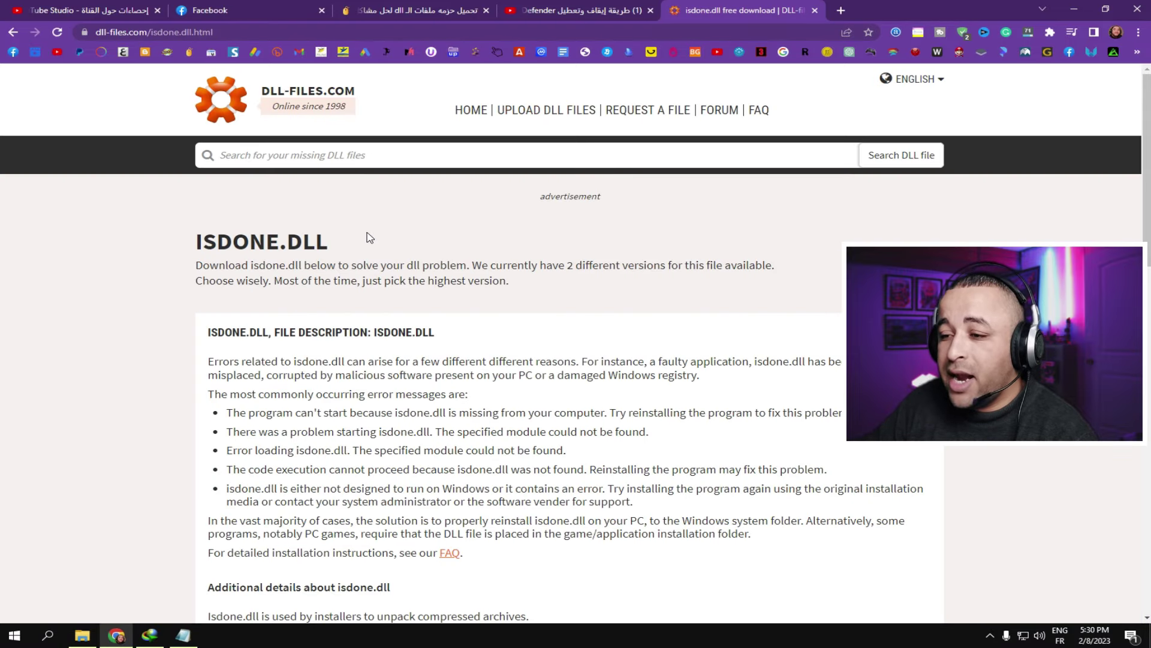
- Download version 0.5.0.0 of isdone.dll as isdone.zip to the Desktop and minimize the browser
{"action": "scroll", "coordinate": [108, 264], "scroll_direction": "down", "scroll_amount": 10}
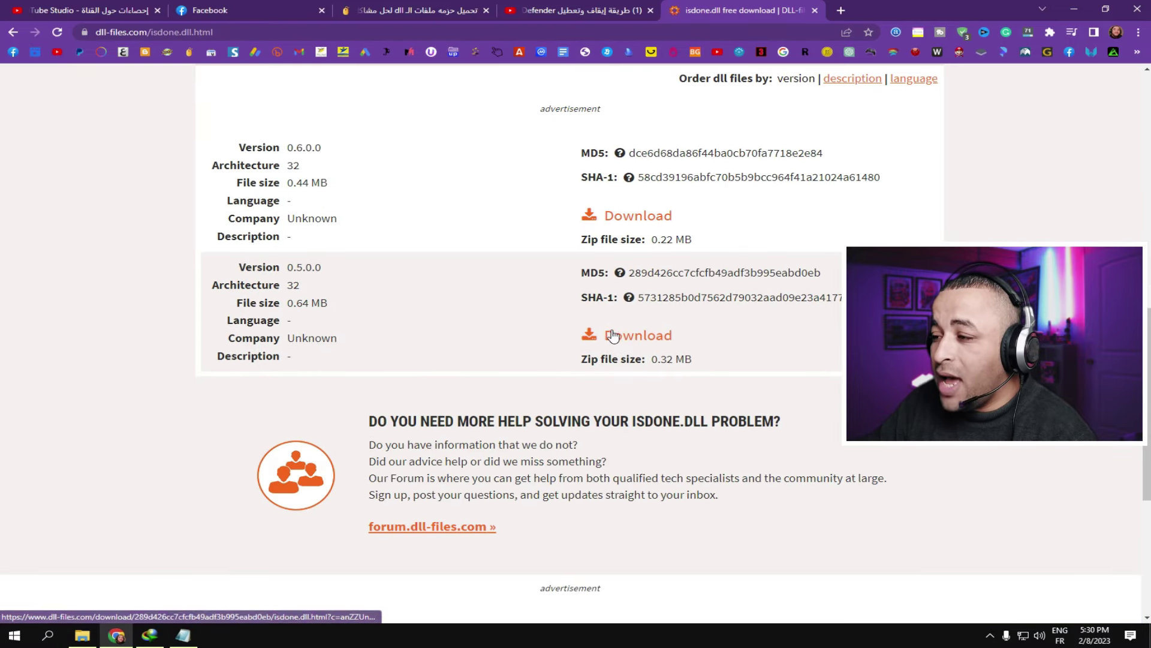
{"action": "left_click", "coordinate": [640, 347]}
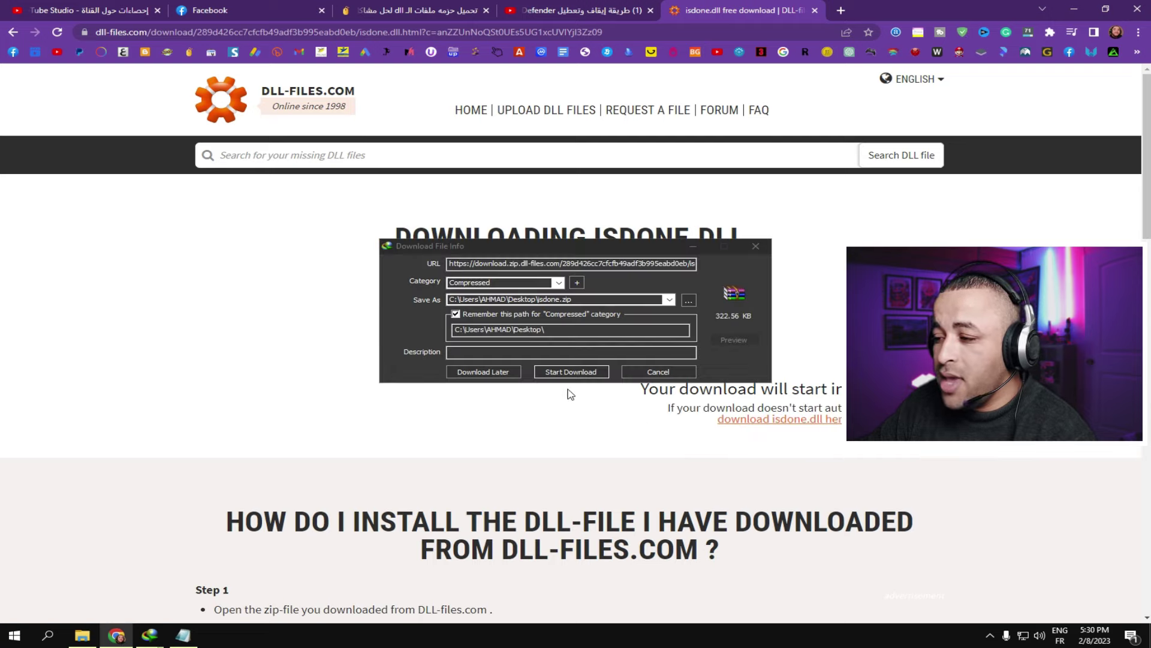
{"action": "left_click", "coordinate": [571, 373]}
{"action": "left_click", "coordinate": [698, 360]}
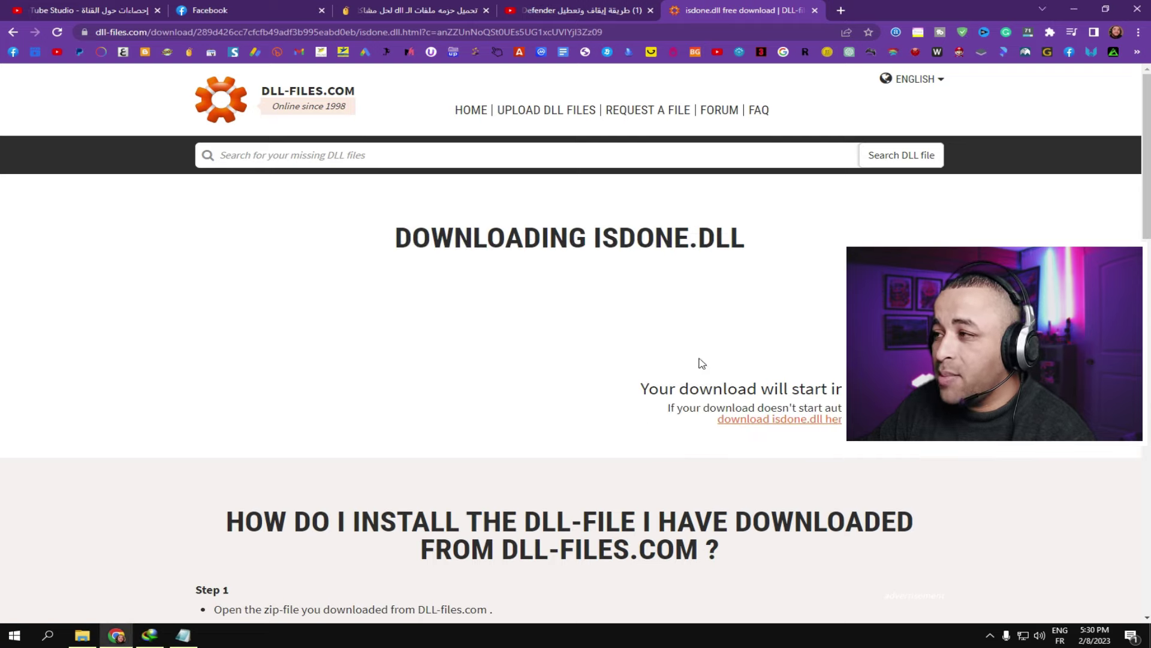
{"action": "left_click", "coordinate": [1073, 8]}
{"action": "left_click", "coordinate": [183, 635]}
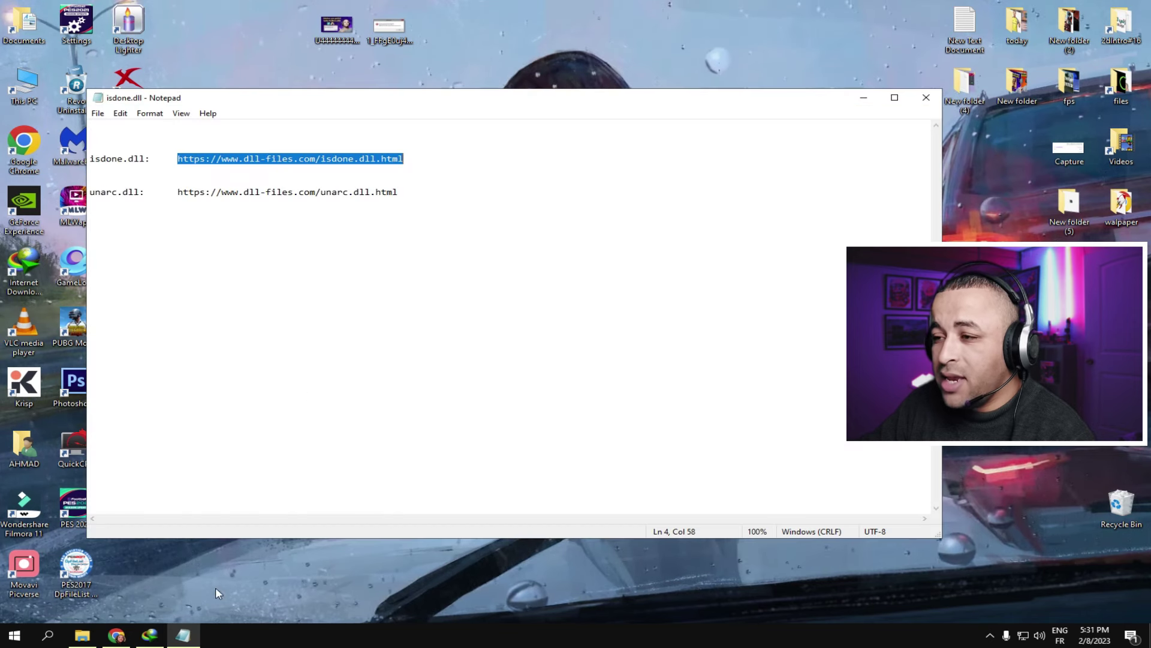
{"action": "left_click_drag", "start_coordinate": [400, 192], "coordinate": [179, 193]}
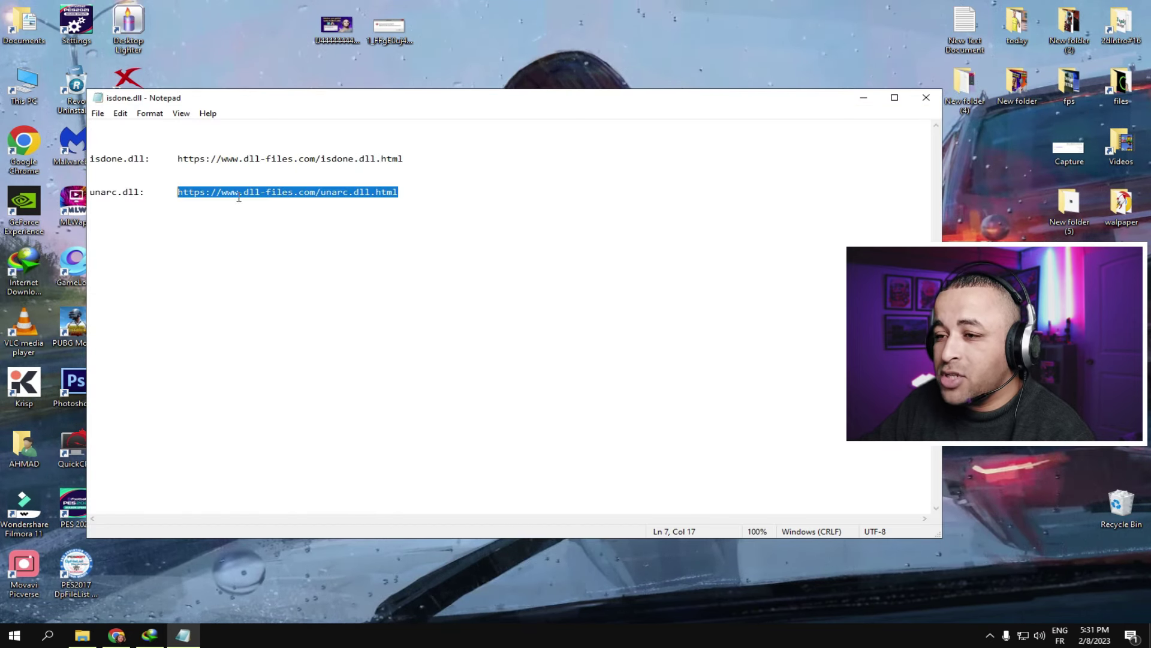
{"action": "right_click", "coordinate": [284, 193]}
{"action": "left_click", "coordinate": [317, 233]}
{"action": "left_click", "coordinate": [926, 97]}
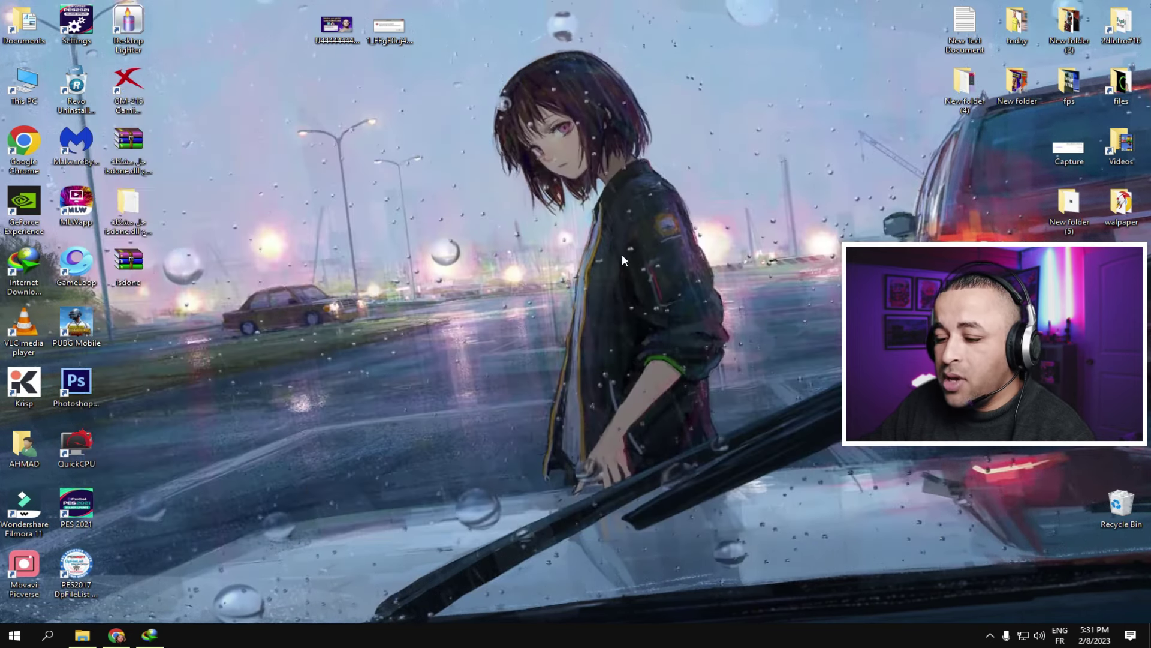
- Load the copied unarc.dll link in Chrome's current tab and locate the file's download entry
{"action": "left_click", "coordinate": [117, 633]}
{"action": "right_click", "coordinate": [697, 30]}
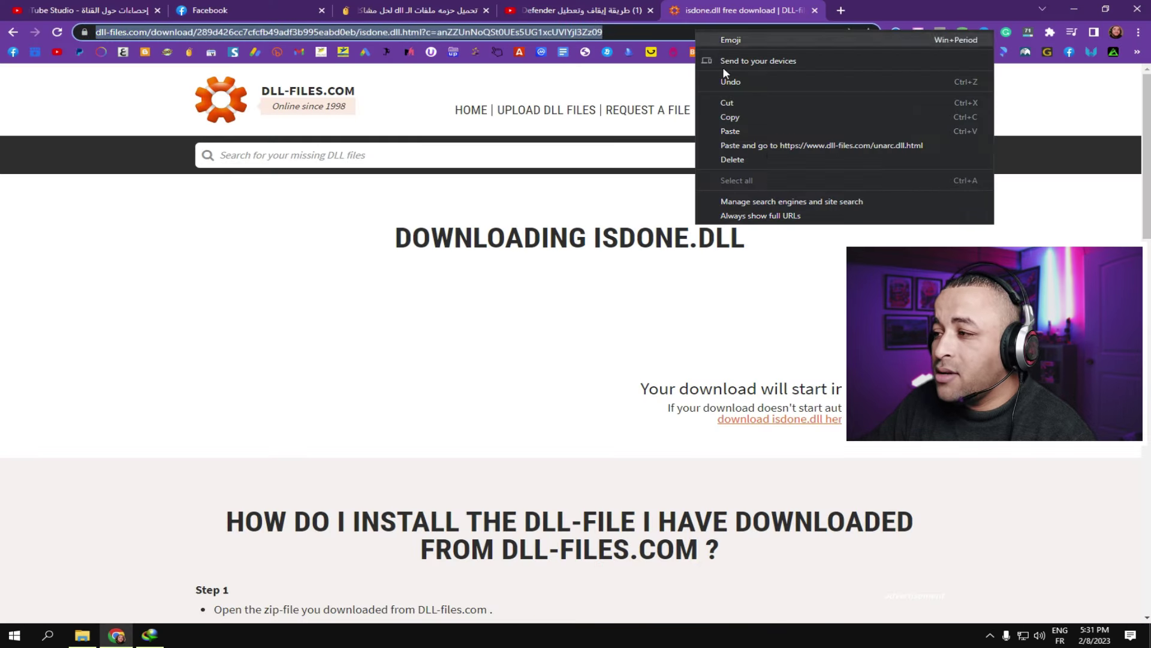
{"action": "left_click", "coordinate": [768, 146]}
{"action": "scroll", "coordinate": [634, 369], "scroll_direction": "down", "scroll_amount": 10}
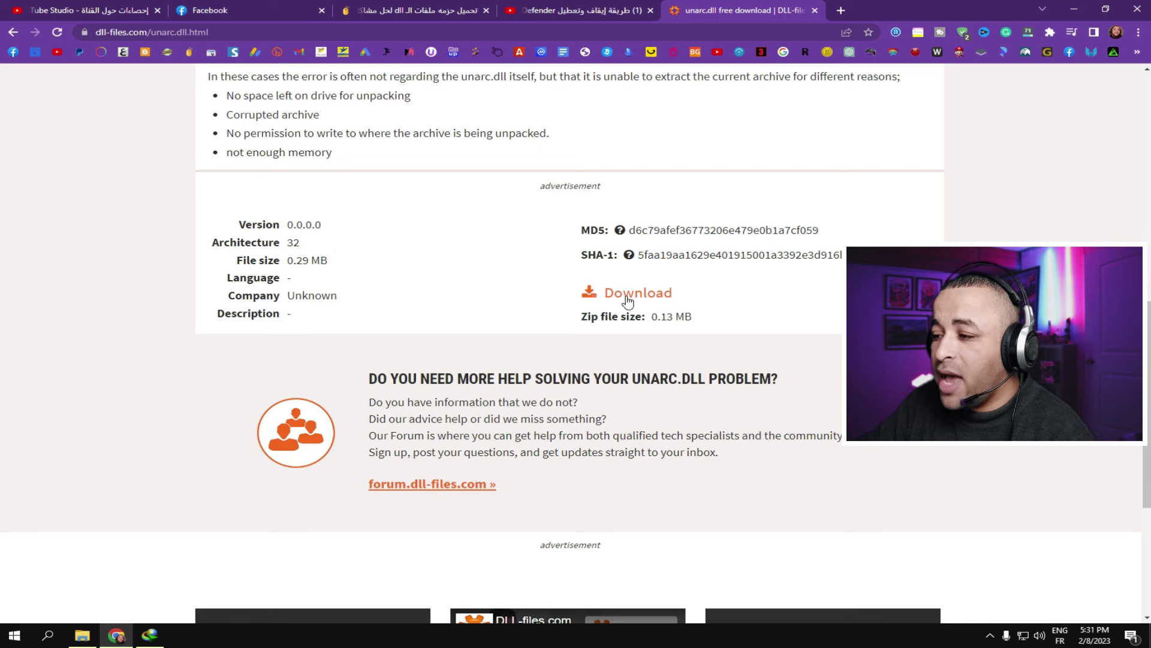
- Download unarc.dll as unarc.zip to the Desktop, then close its page and minimize the browser
{"action": "left_click", "coordinate": [628, 300]}
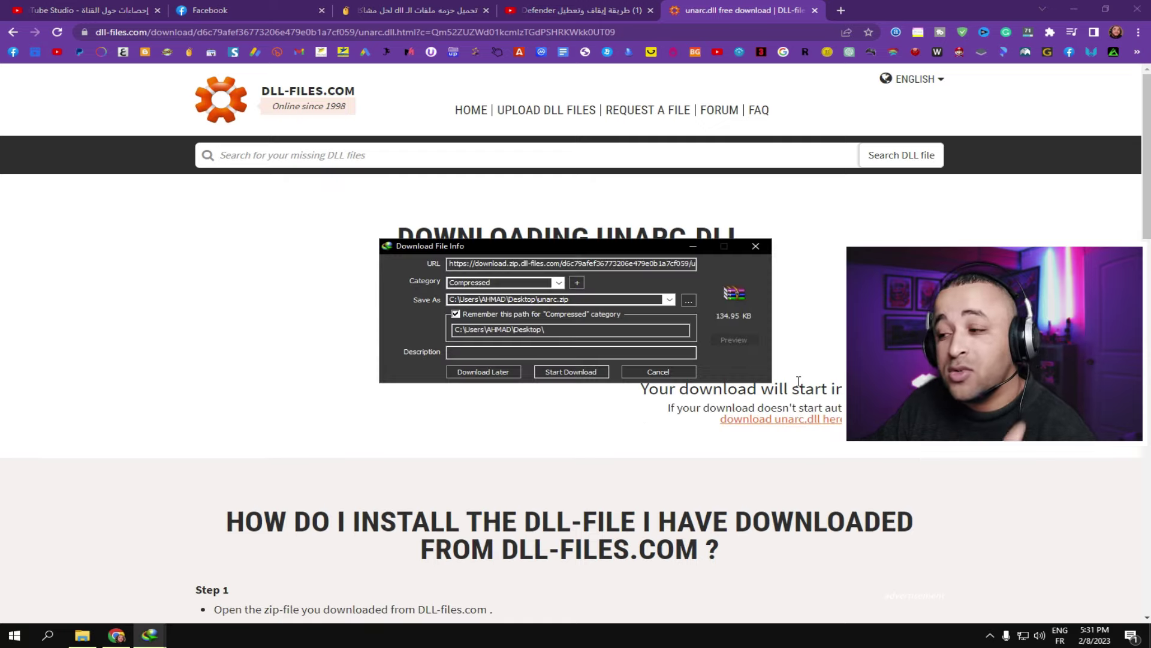
{"action": "left_click", "coordinate": [581, 376]}
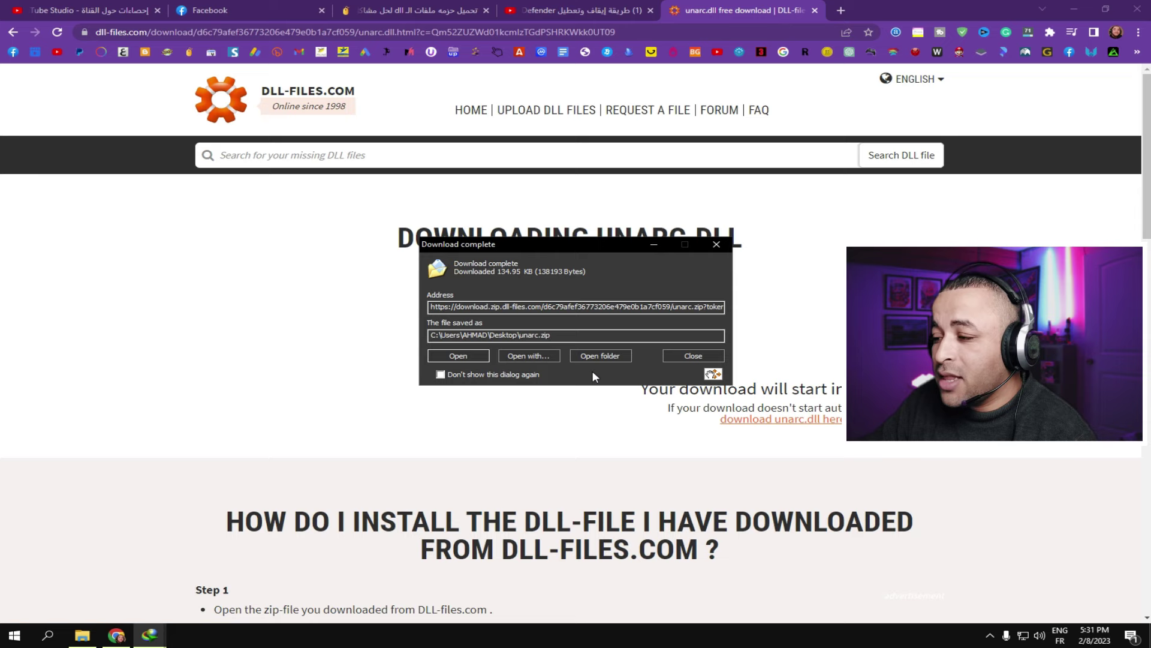
{"action": "left_click", "coordinate": [681, 356]}
{"action": "left_click", "coordinate": [813, 10]}
{"action": "left_click", "coordinate": [1074, 9]}
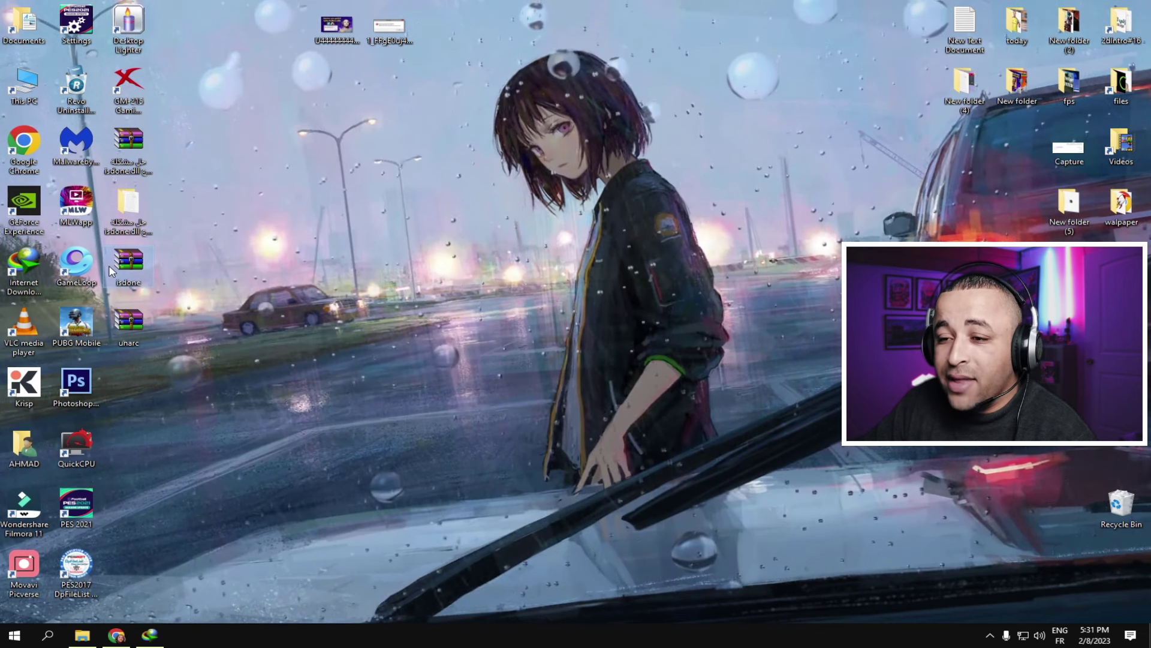
- Extract the isdone archive onto the Desktop and copy the extracted ISDone.dll file
{"action": "right_click", "coordinate": [111, 268]}
{"action": "left_click", "coordinate": [155, 302]}
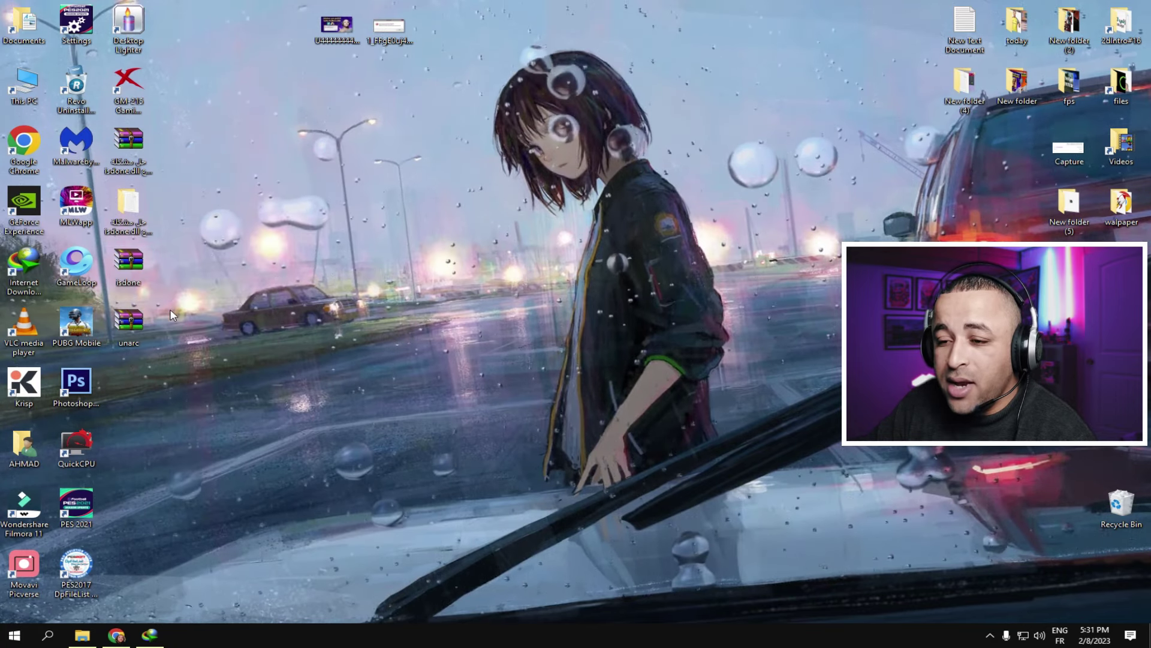
{"action": "right_click", "coordinate": [137, 387]}
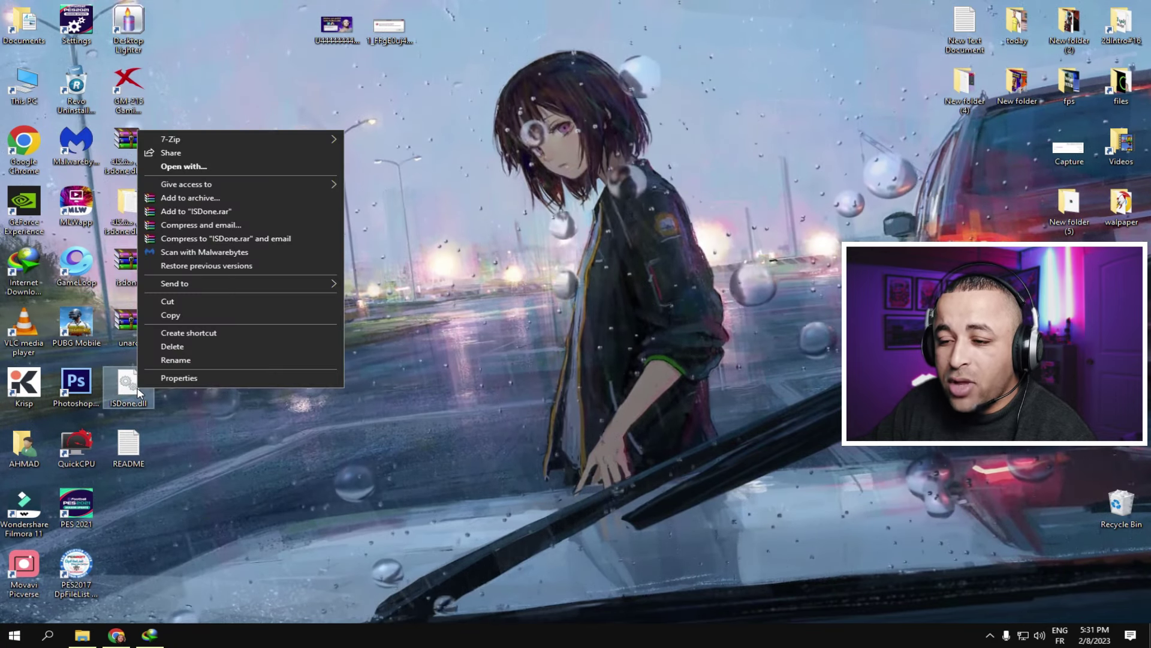
{"action": "left_click", "coordinate": [173, 317]}
- Paste ISDone.dll into C:\Windows\System32, replacing the file in the destination
{"action": "double_click", "coordinate": [22, 83]}
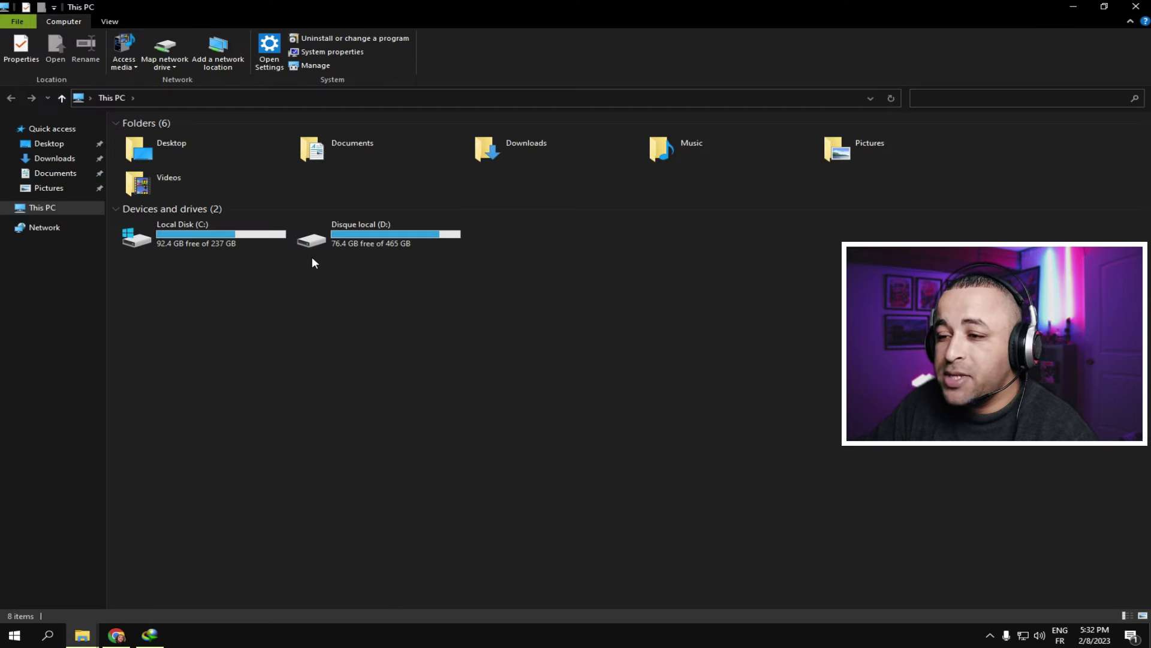
{"action": "double_click", "coordinate": [205, 228]}
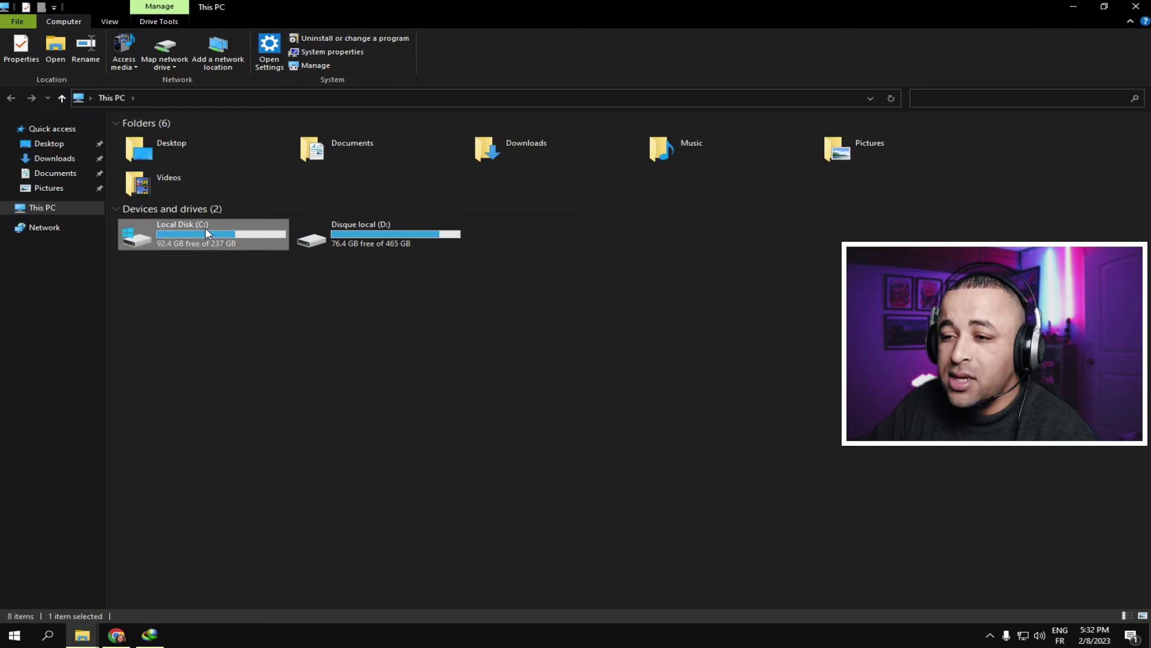
{"action": "double_click", "coordinate": [150, 243]}
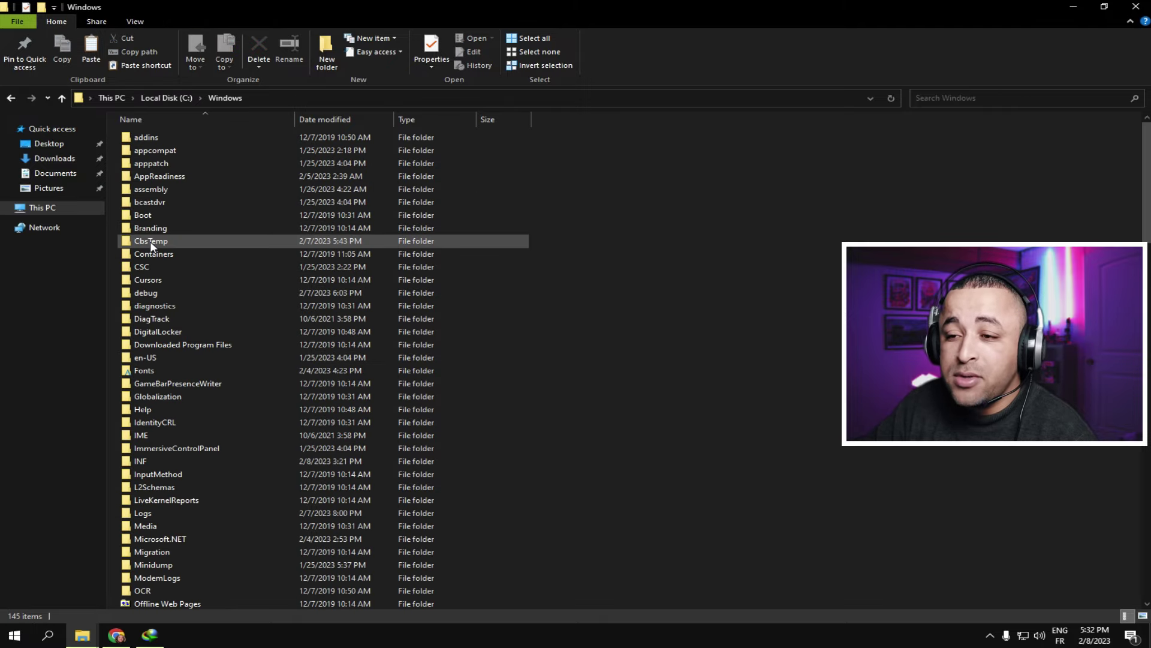
{"action": "scroll", "coordinate": [293, 344], "scroll_direction": "down", "scroll_amount": 8}
{"action": "scroll", "coordinate": [286, 344], "scroll_direction": "down", "scroll_amount": 9}
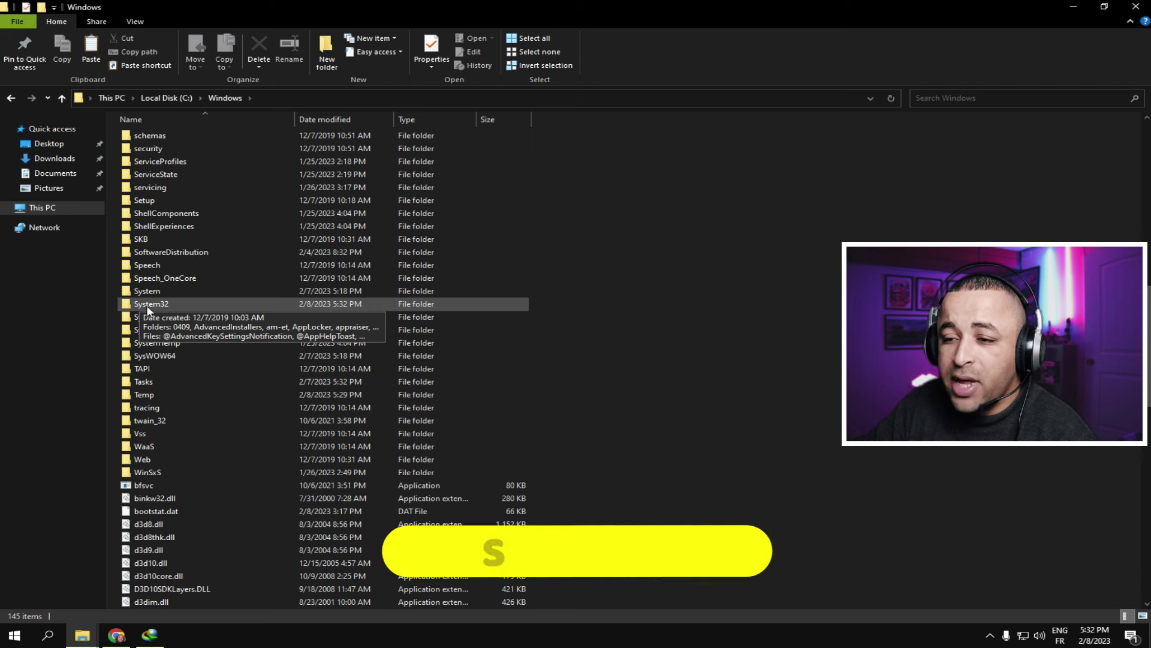
{"action": "left_click", "coordinate": [152, 306]}
{"action": "double_click", "coordinate": [159, 304]}
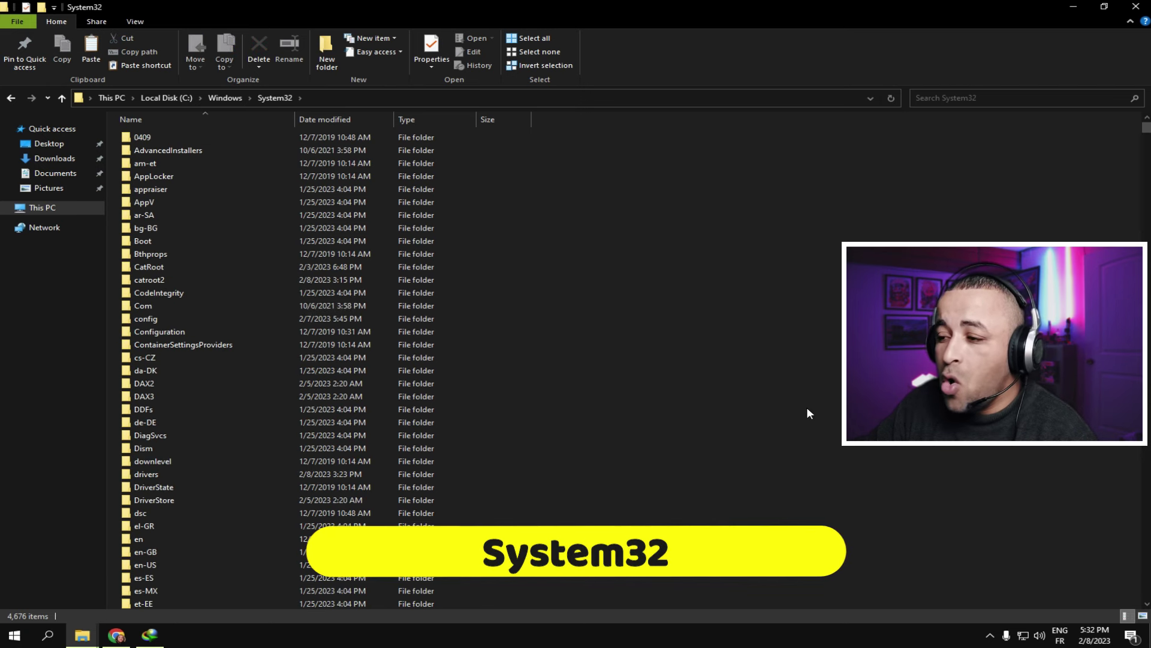
{"action": "right_click", "coordinate": [824, 360]}
{"action": "left_click", "coordinate": [863, 426]}
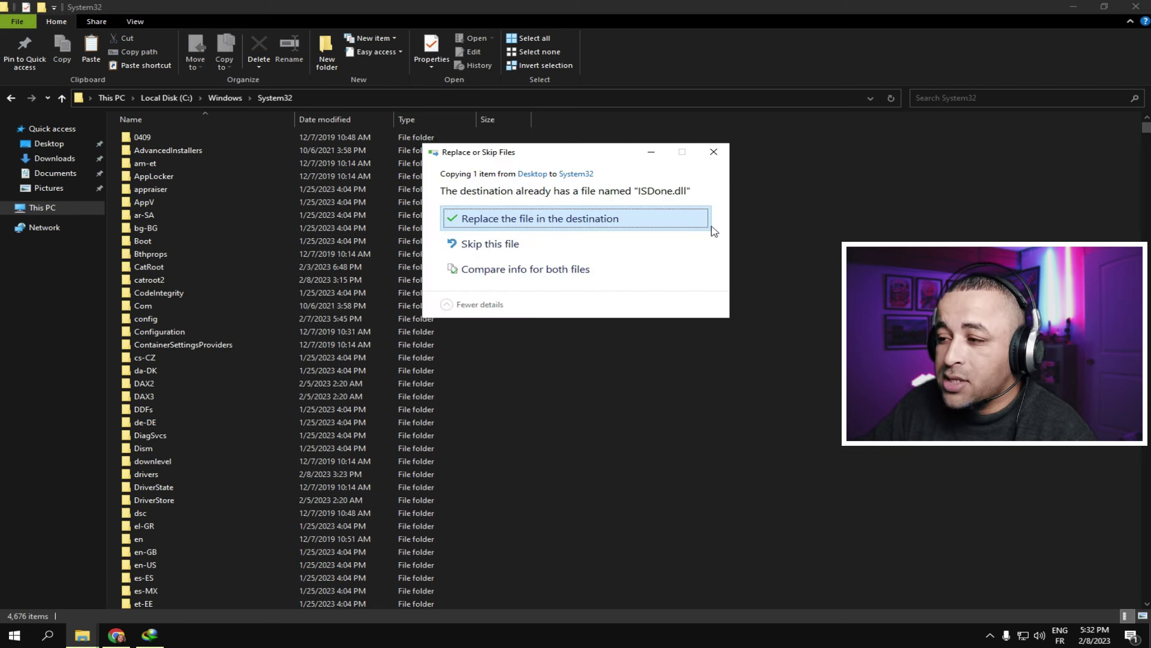
{"action": "left_click", "coordinate": [511, 219]}
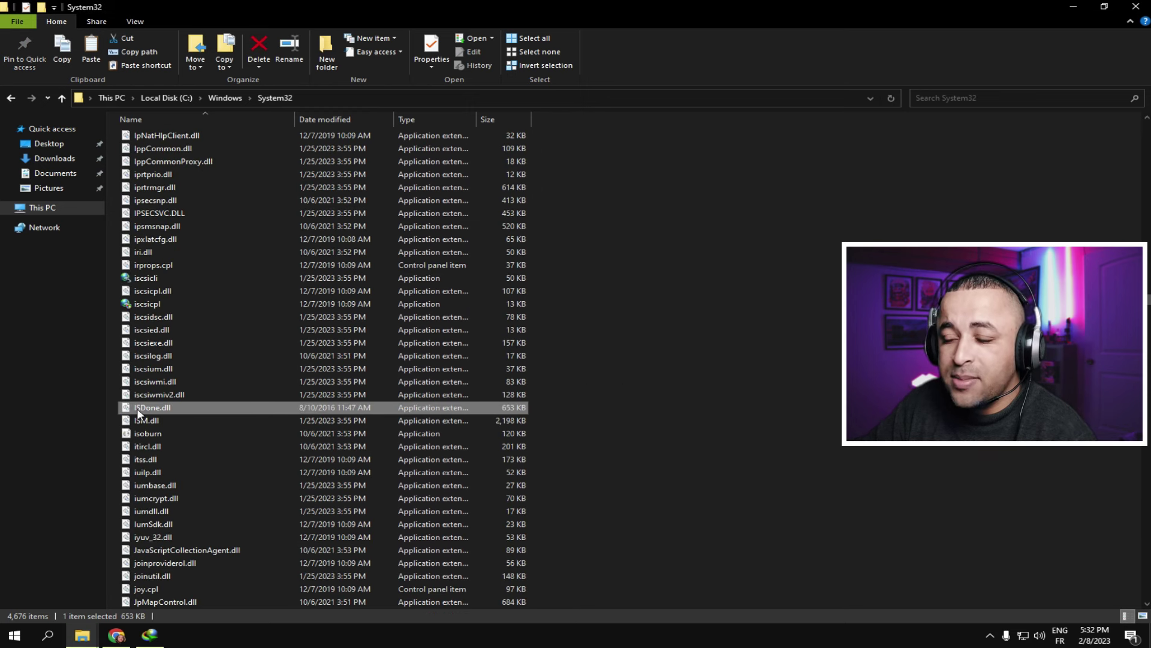
- Paste the copied ISDone.dll into the C:\Windows\SysWOW64 folder
{"action": "left_click", "coordinate": [10, 99]}
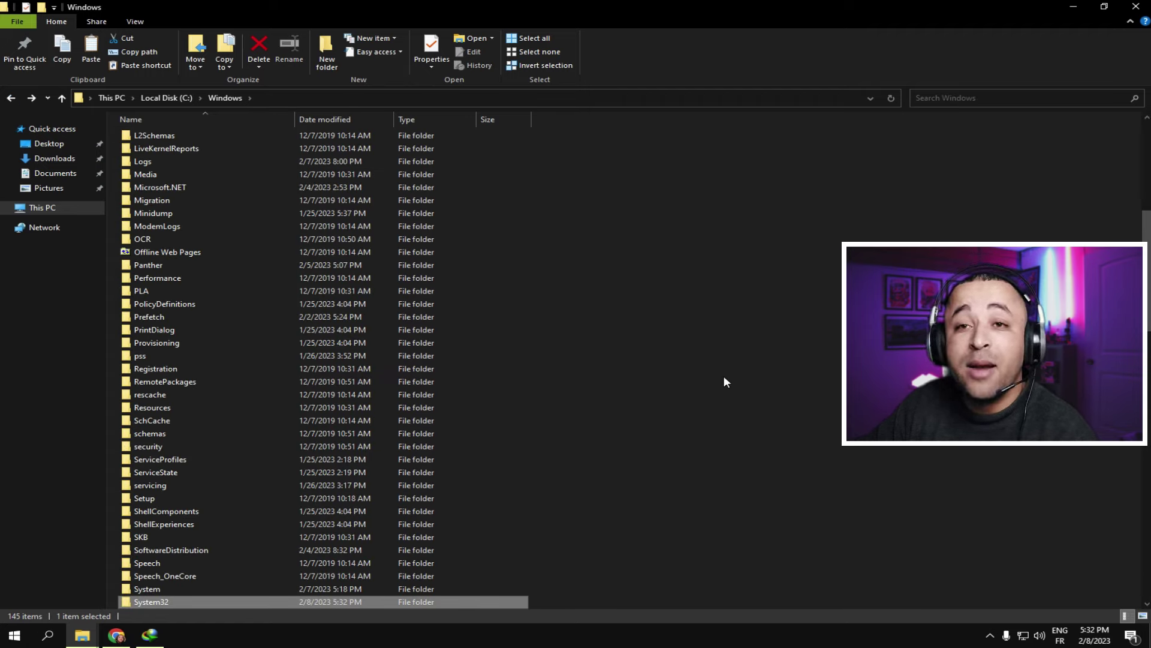
{"action": "scroll", "coordinate": [595, 397], "scroll_direction": "down", "scroll_amount": 6}
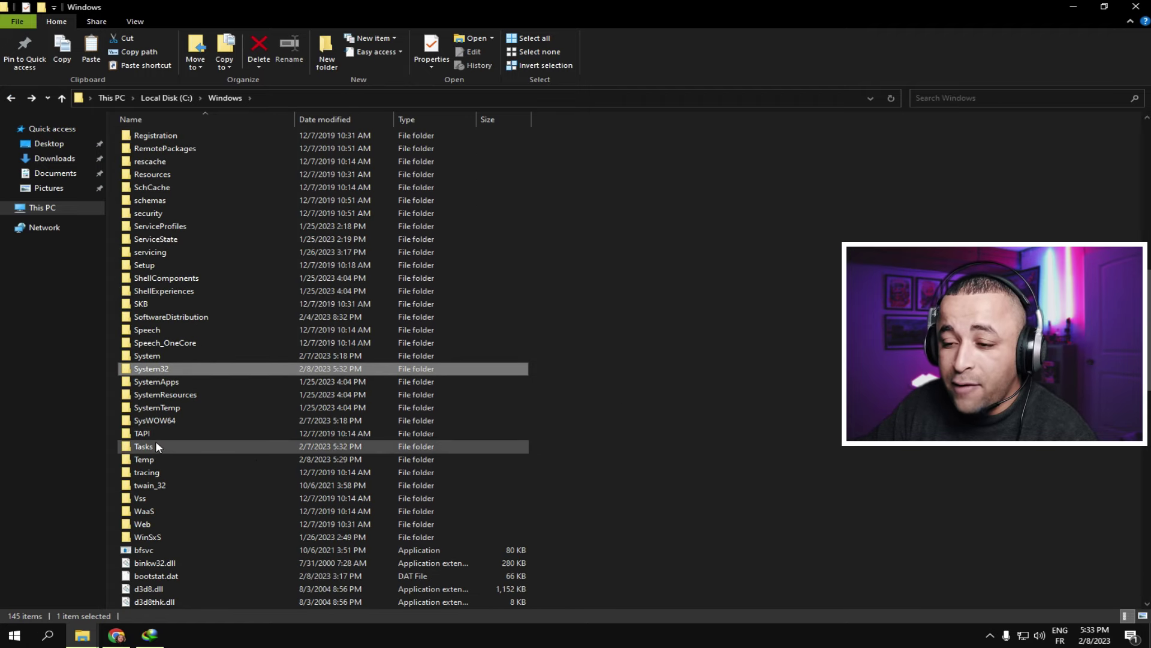
{"action": "left_click", "coordinate": [145, 421]}
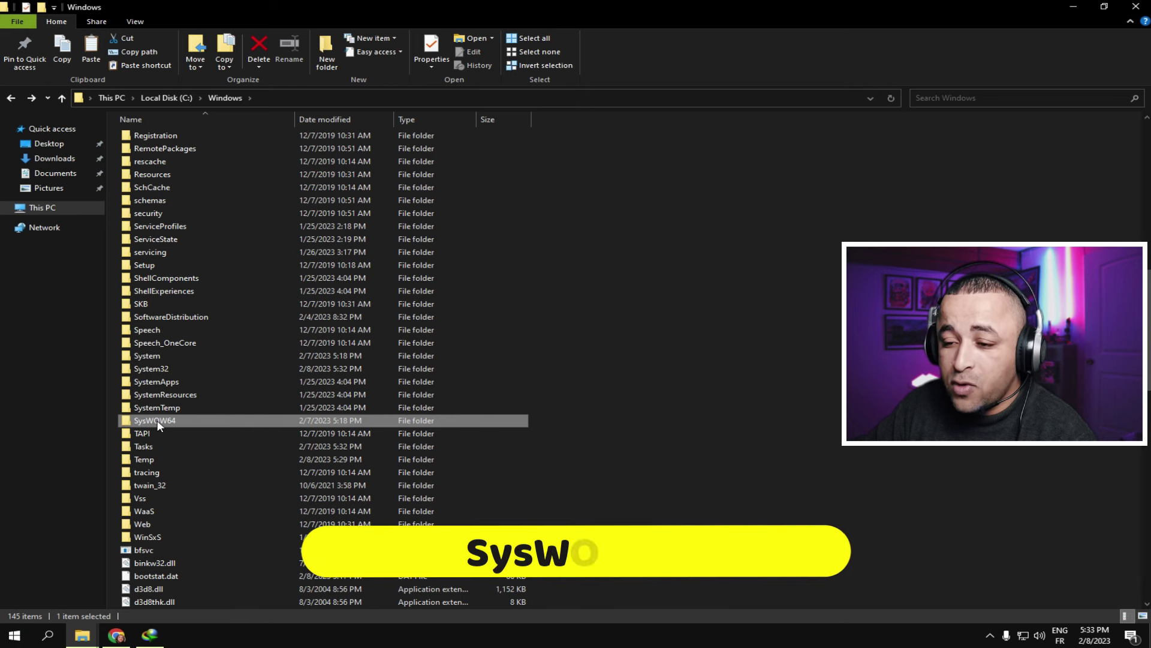
{"action": "double_click", "coordinate": [158, 419]}
{"action": "right_click", "coordinate": [667, 413]}
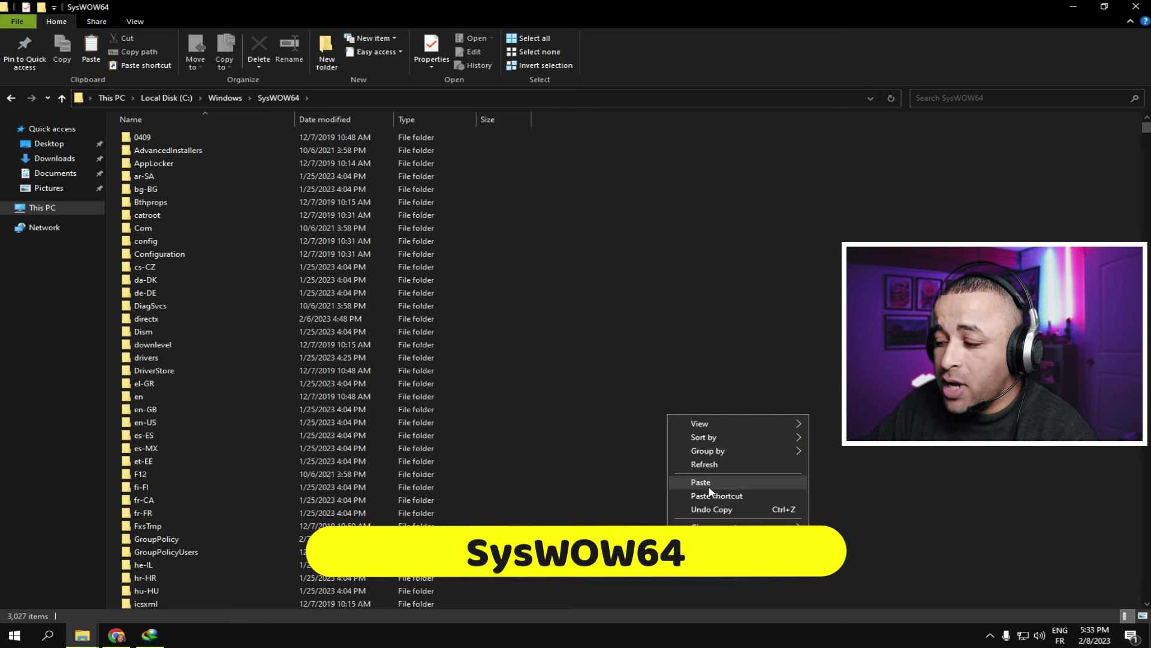
{"action": "left_click", "coordinate": [710, 485]}
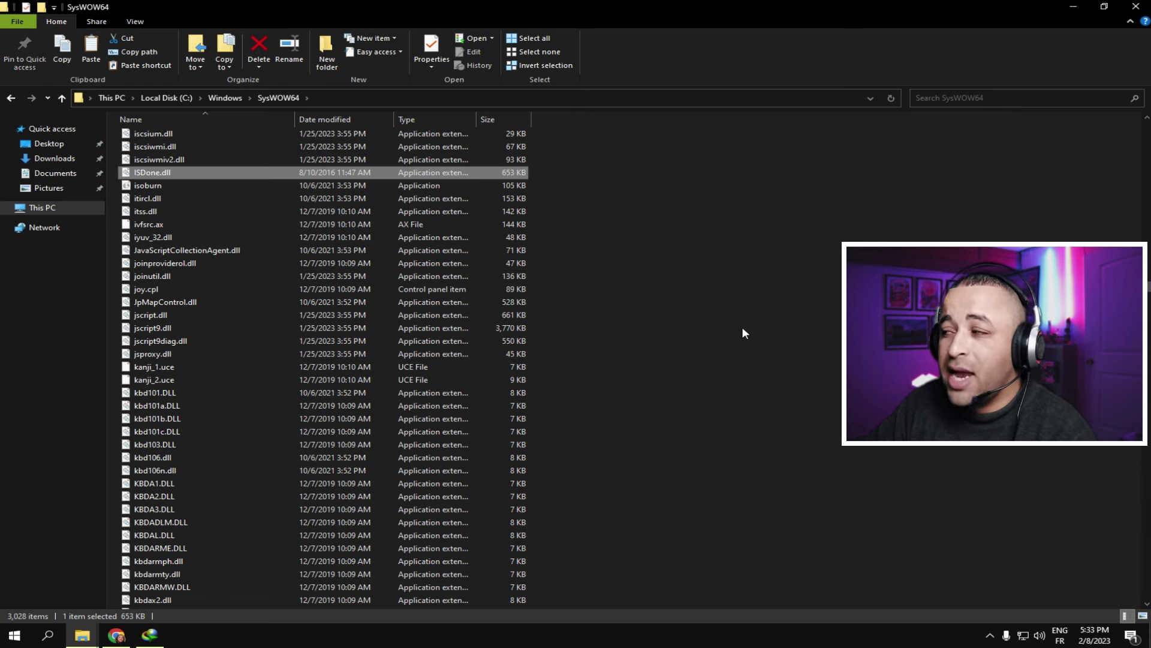
- Move ISDone.dll, README and the isdone archive from the Desktop to the Recycle Bin
{"action": "key", "text": "super+d"}
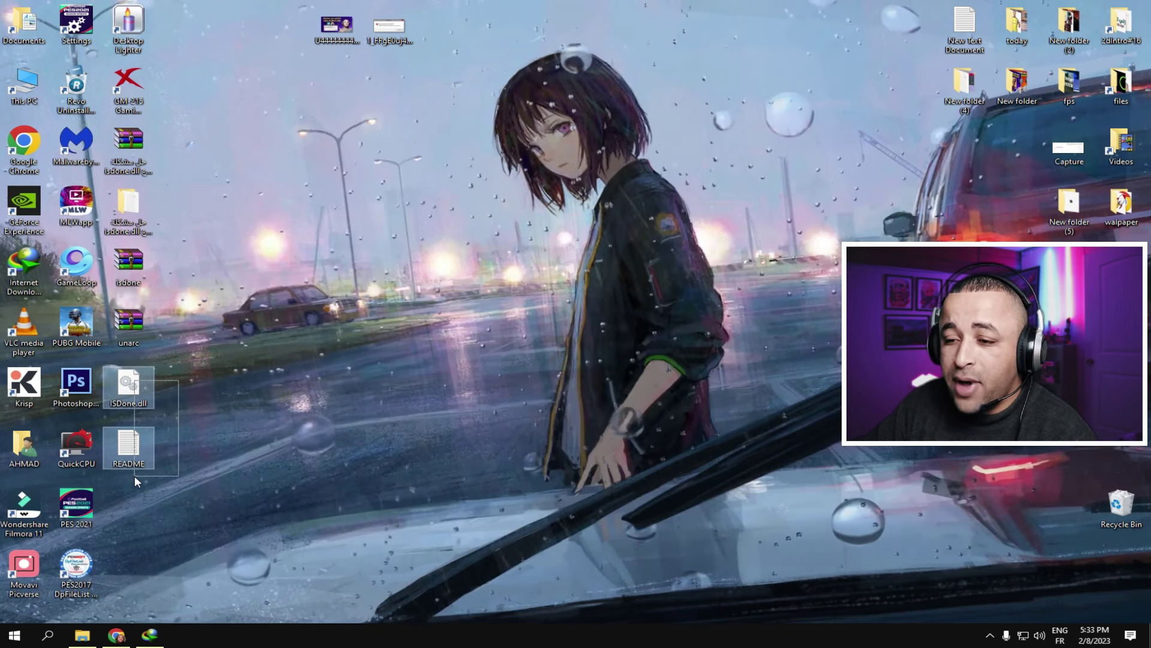
{"action": "left_click_drag", "start_coordinate": [133, 390], "coordinate": [1119, 507]}
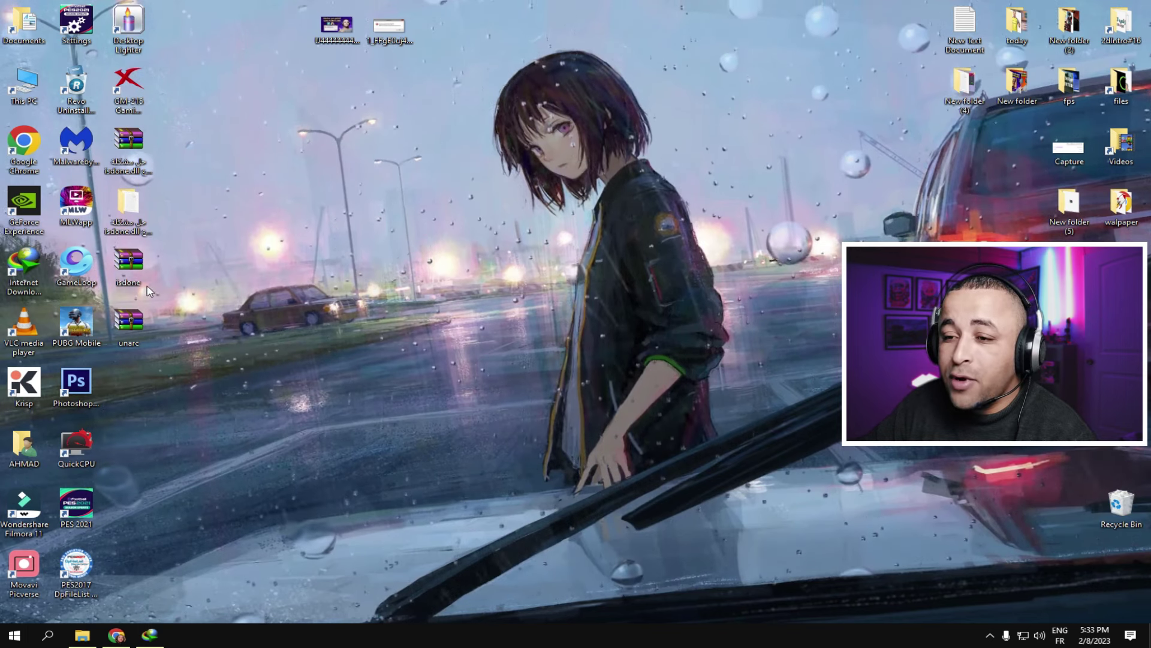
{"action": "left_click_drag", "start_coordinate": [129, 263], "coordinate": [1118, 507]}
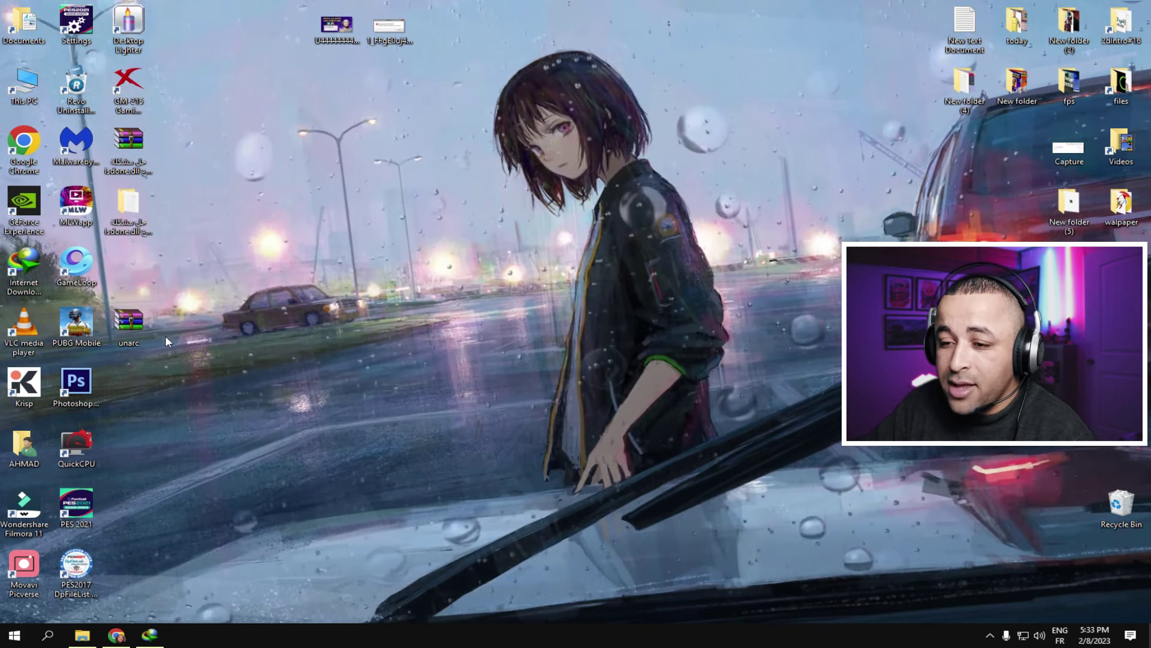
- Extract the unarc archive onto the Desktop and copy the extracted unarc.dll file
{"action": "left_click_drag", "start_coordinate": [164, 336], "coordinate": [89, 327]}
{"action": "right_click", "coordinate": [116, 315]}
{"action": "left_click", "coordinate": [185, 358]}
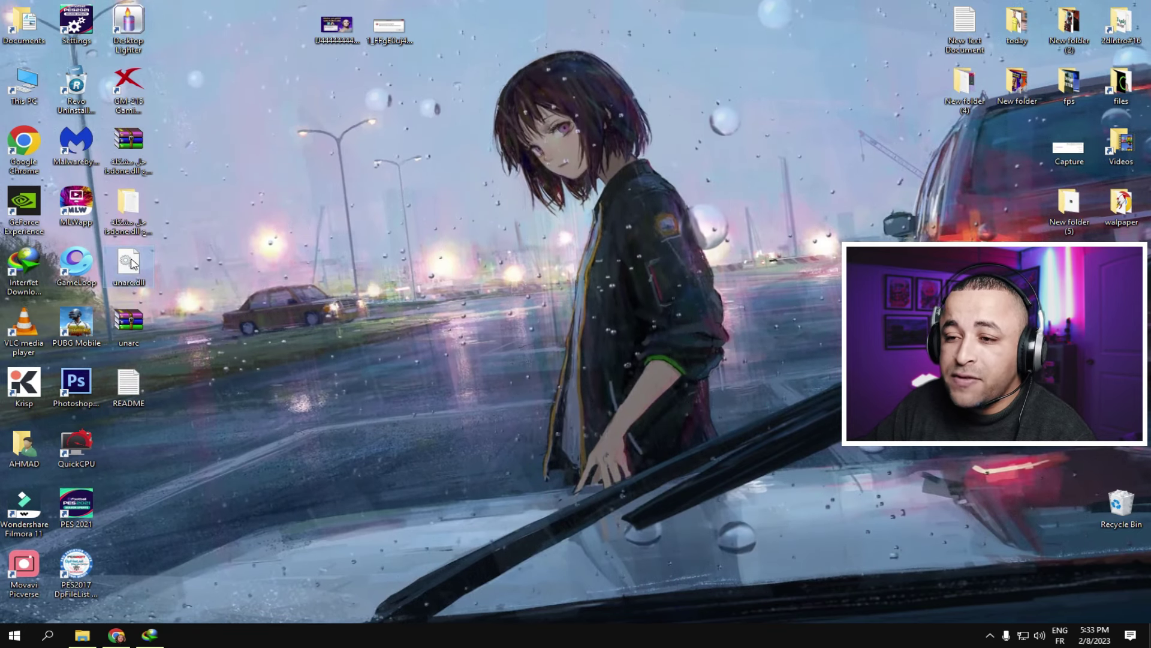
{"action": "right_click", "coordinate": [132, 264]}
{"action": "left_click", "coordinate": [163, 444]}
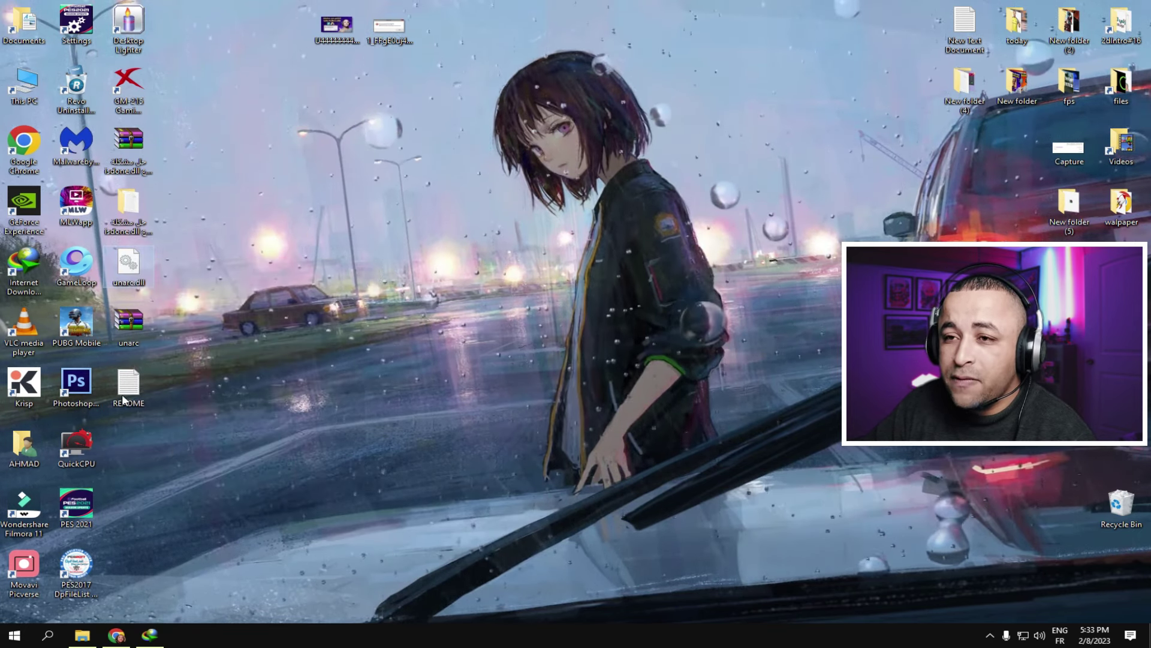
- Paste the copied unarc.dll into the C:\Windows\System32 folder
{"action": "double_click", "coordinate": [27, 96]}
{"action": "double_click", "coordinate": [178, 240]}
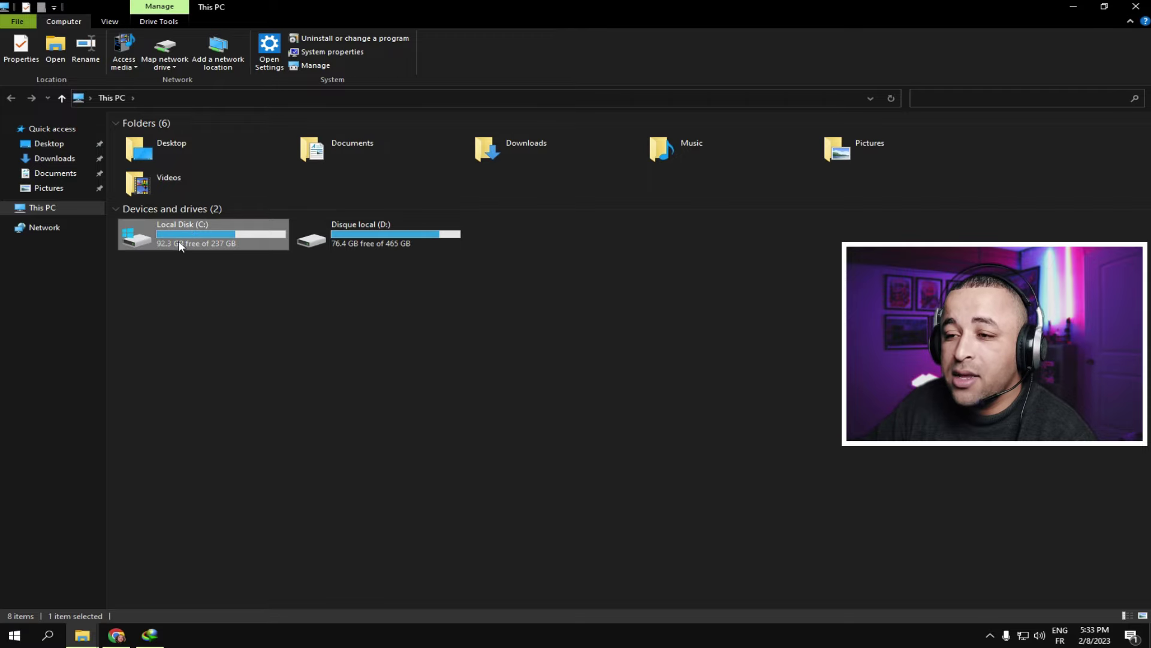
{"action": "double_click", "coordinate": [160, 243]}
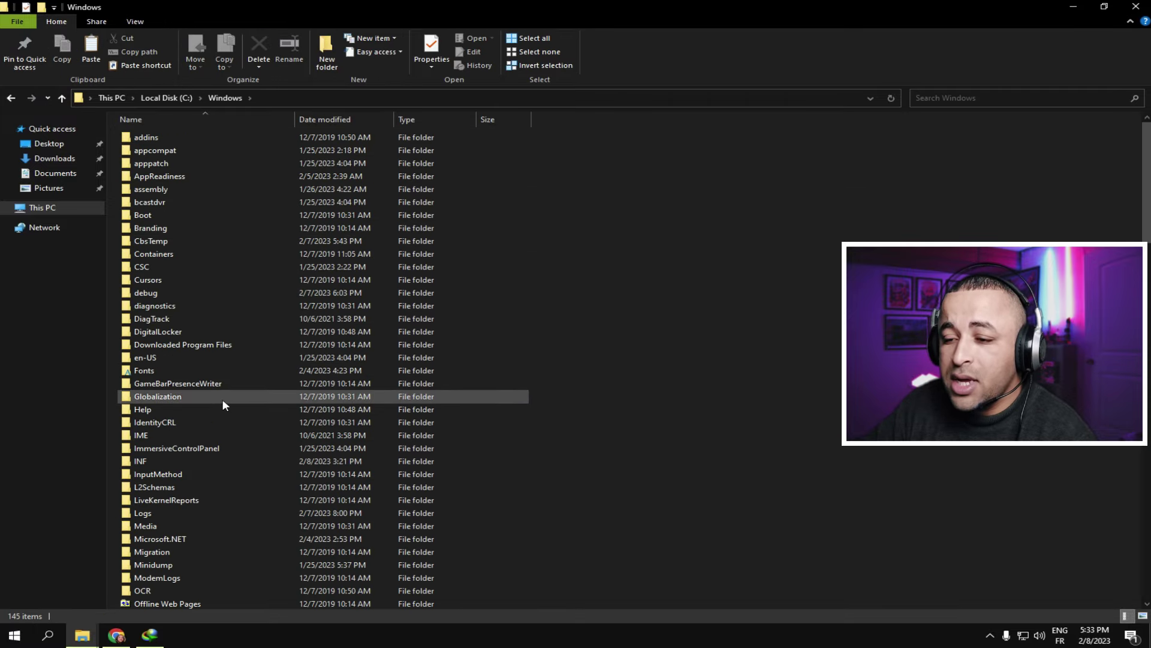
{"action": "scroll", "coordinate": [224, 408], "scroll_direction": "down", "scroll_amount": 15}
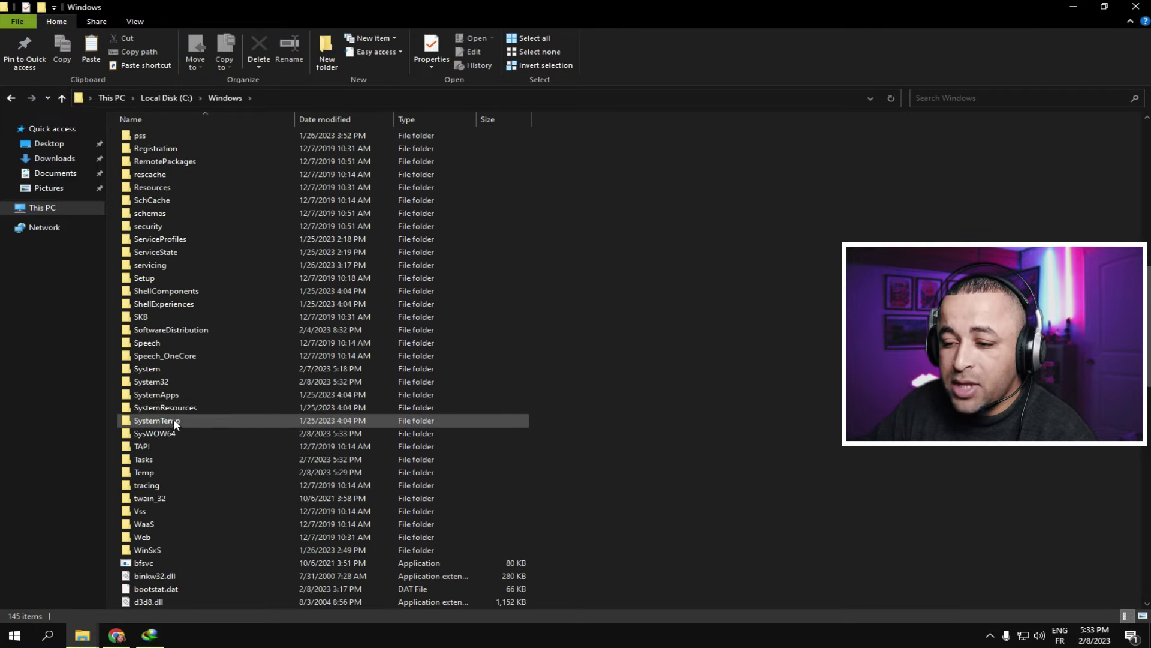
{"action": "double_click", "coordinate": [154, 382]}
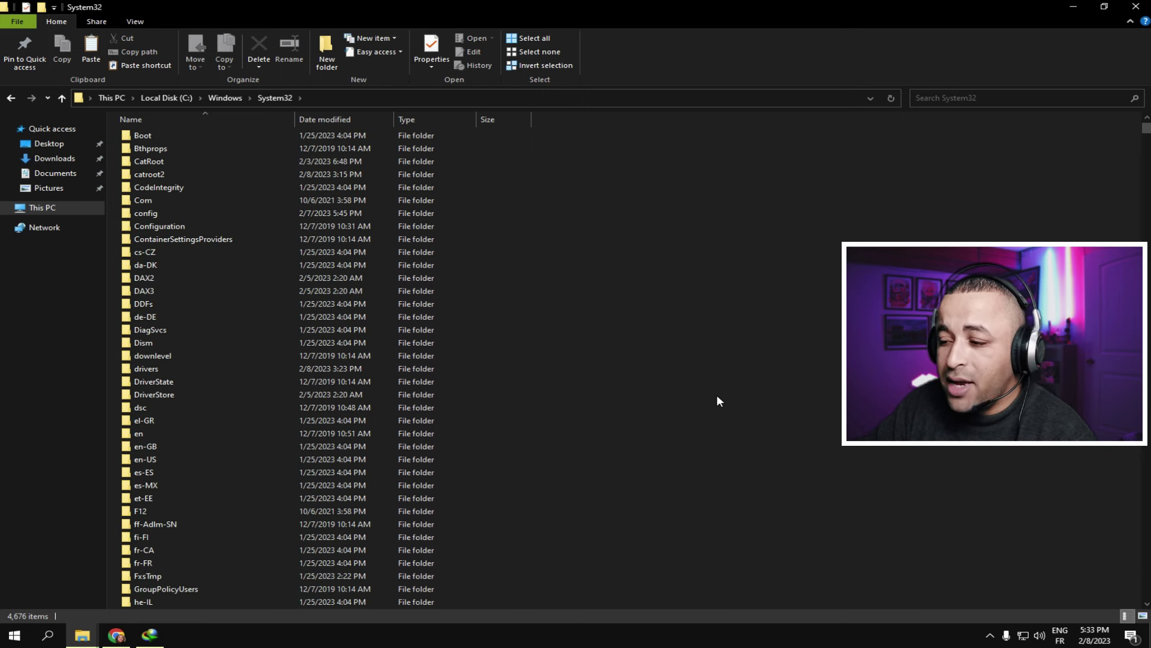
{"action": "right_click", "coordinate": [729, 384]}
{"action": "left_click", "coordinate": [778, 448]}
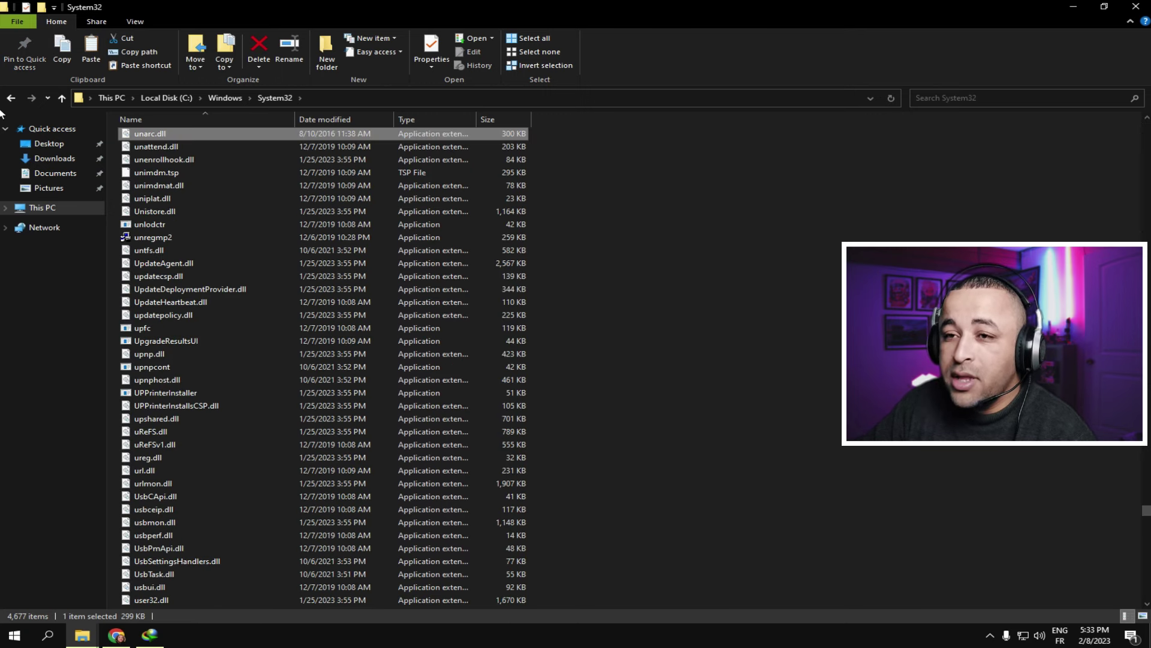
- Paste the copied unarc.dll into the C:\Windows\SysWOW64 folder
{"action": "left_click", "coordinate": [11, 98]}
{"action": "scroll", "coordinate": [227, 432], "scroll_direction": "down", "scroll_amount": 6}
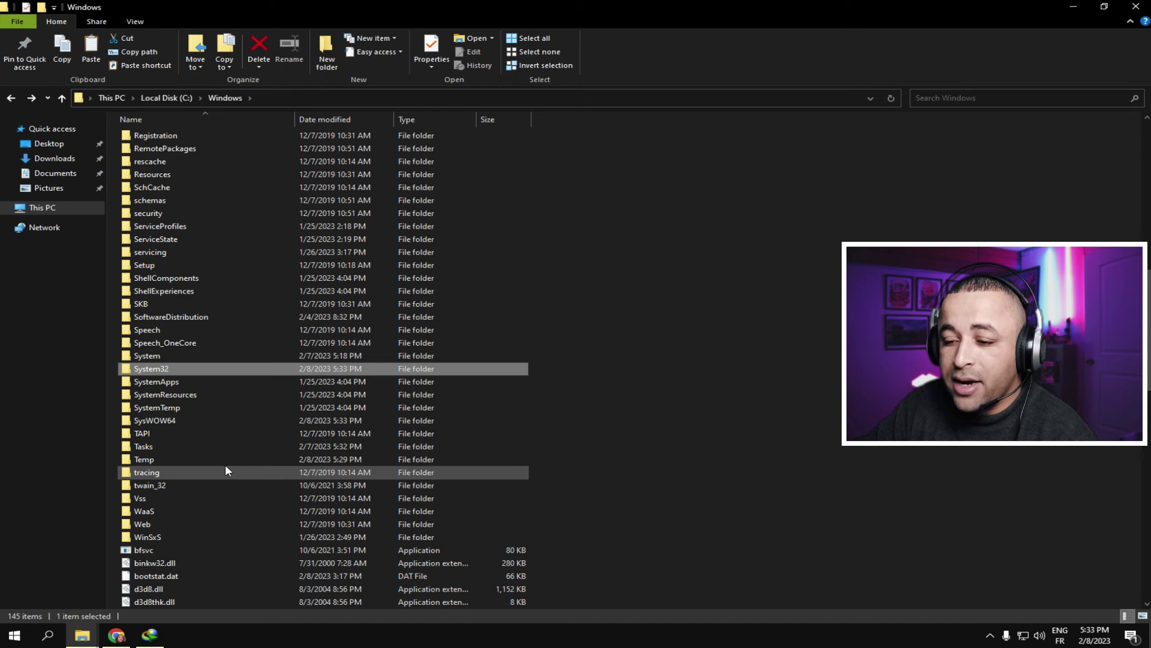
{"action": "left_click", "coordinate": [163, 421]}
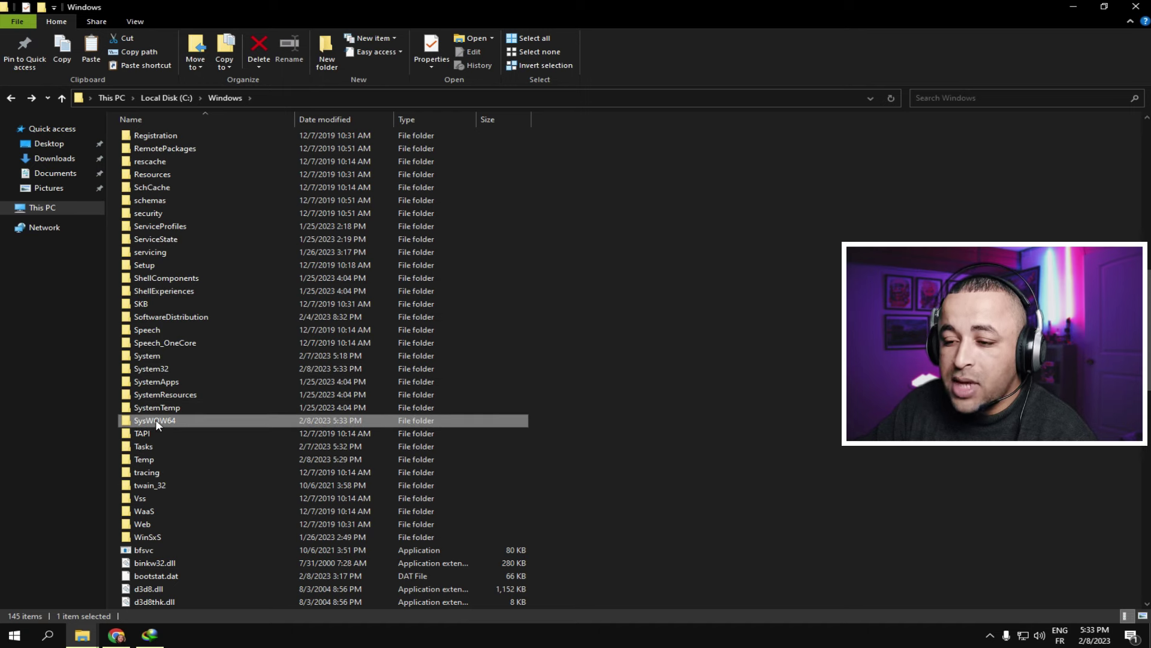
{"action": "double_click", "coordinate": [156, 420]}
{"action": "right_click", "coordinate": [655, 333]}
{"action": "left_click", "coordinate": [685, 398]}
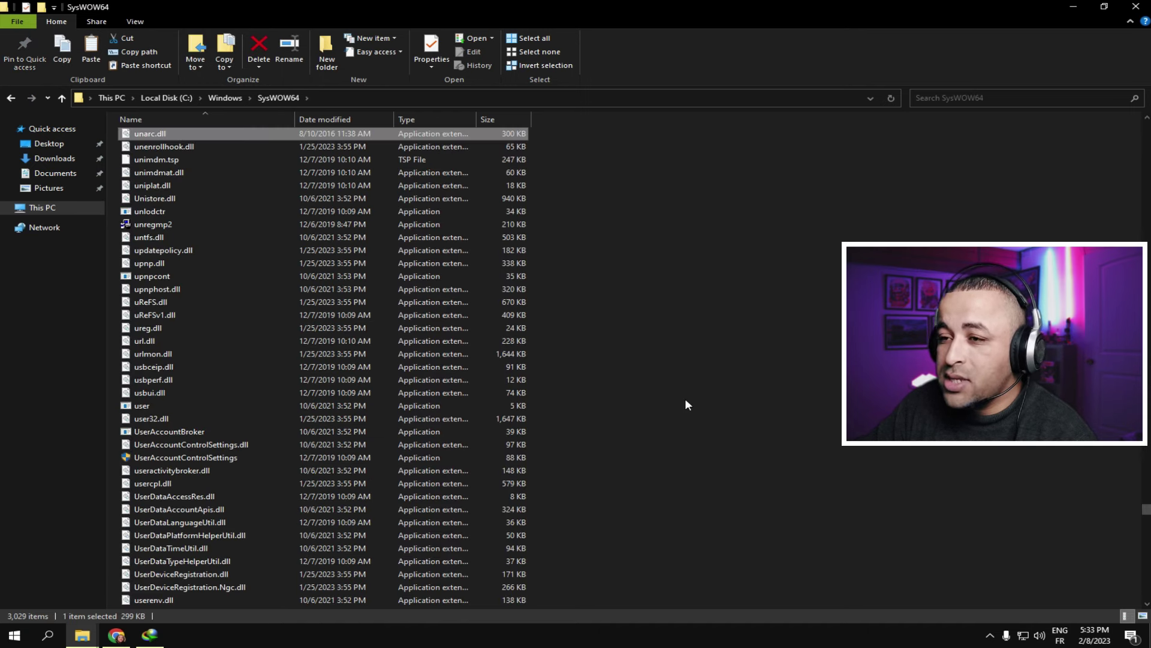
- Open the Virtual Memory settings from the computer's advanced system properties and advanced performance options
{"action": "key", "text": "super+d"}
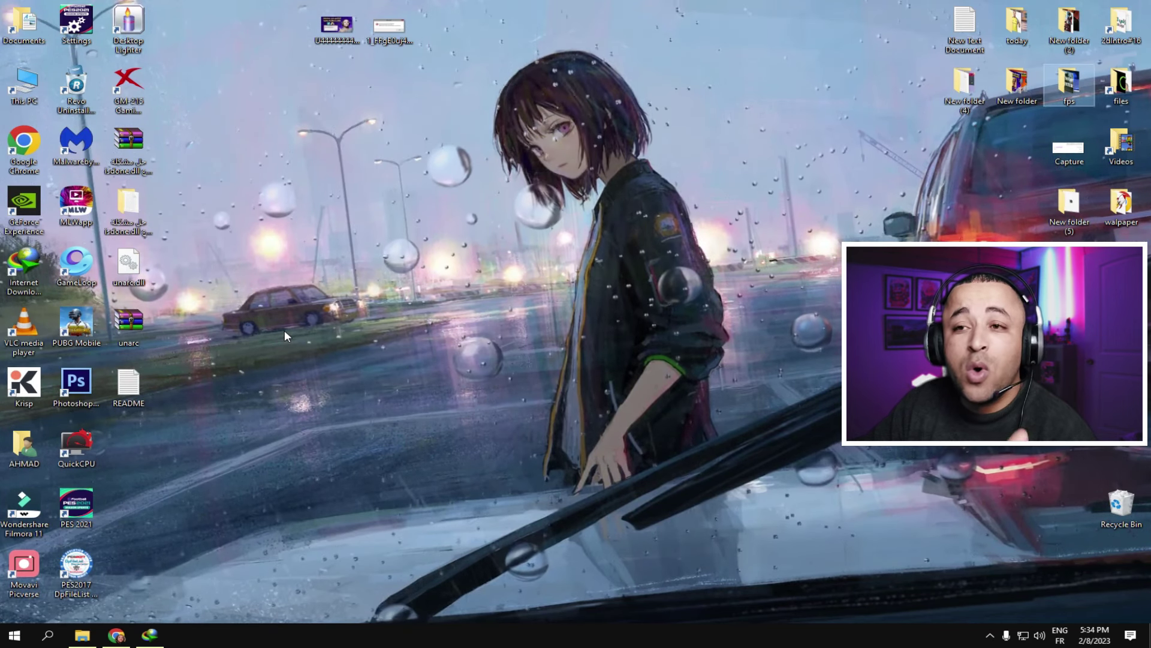
{"action": "double_click", "coordinate": [29, 88]}
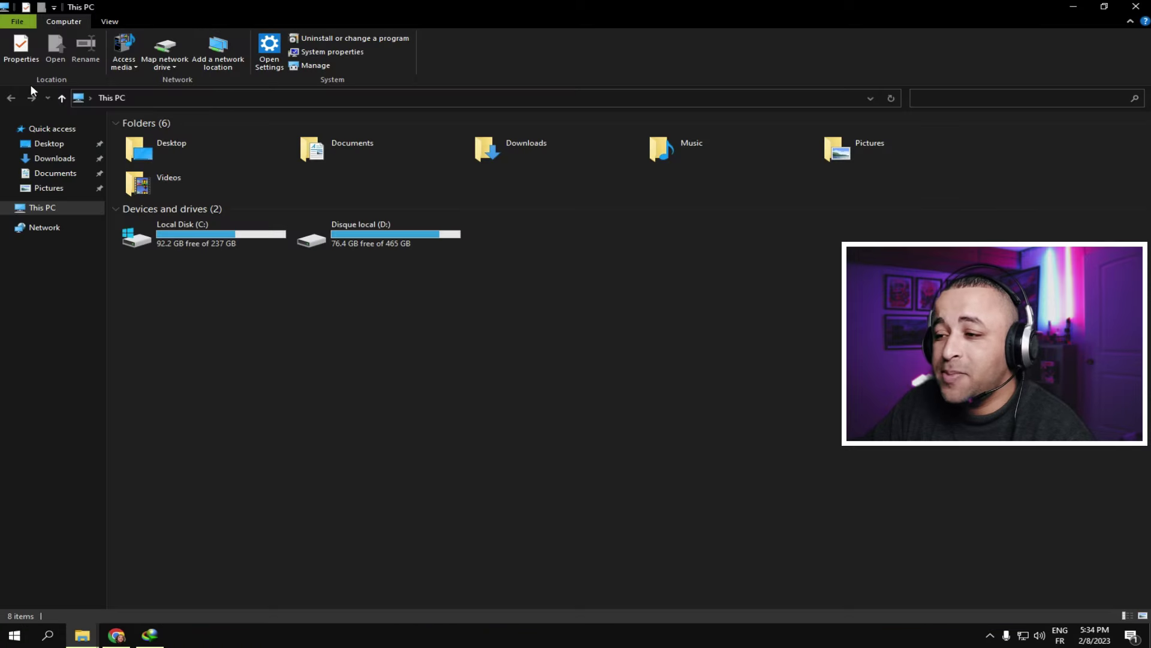
{"action": "right_click", "coordinate": [322, 319]}
{"action": "left_click", "coordinate": [363, 449]}
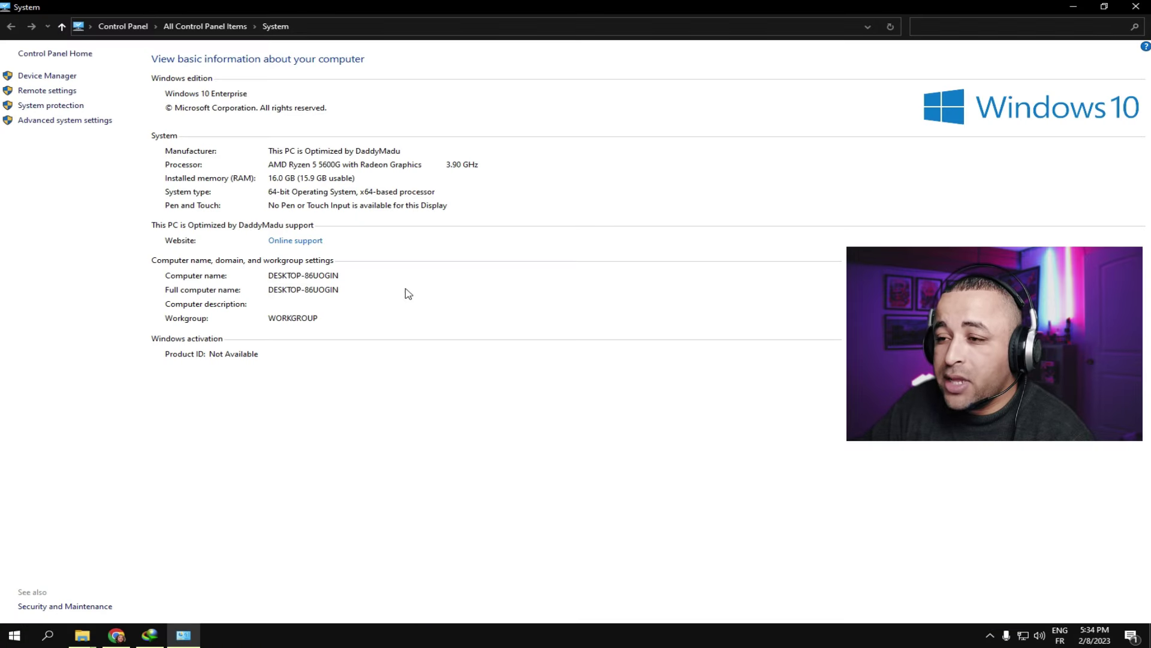
{"action": "left_click", "coordinate": [69, 122]}
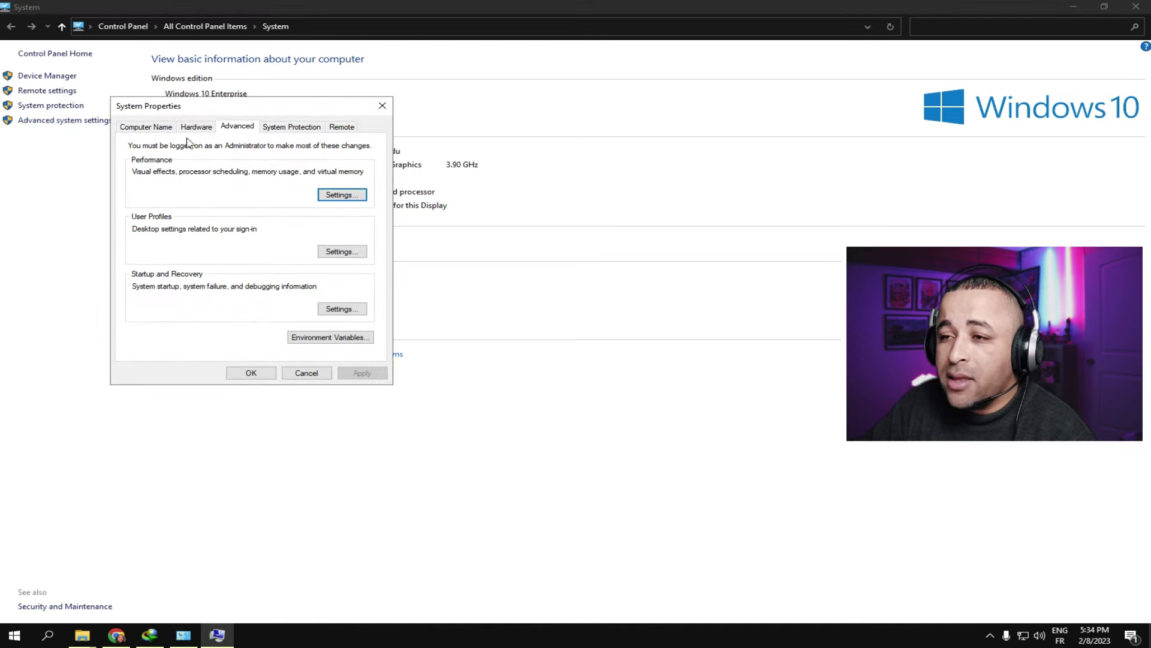
{"action": "left_click", "coordinate": [345, 197]}
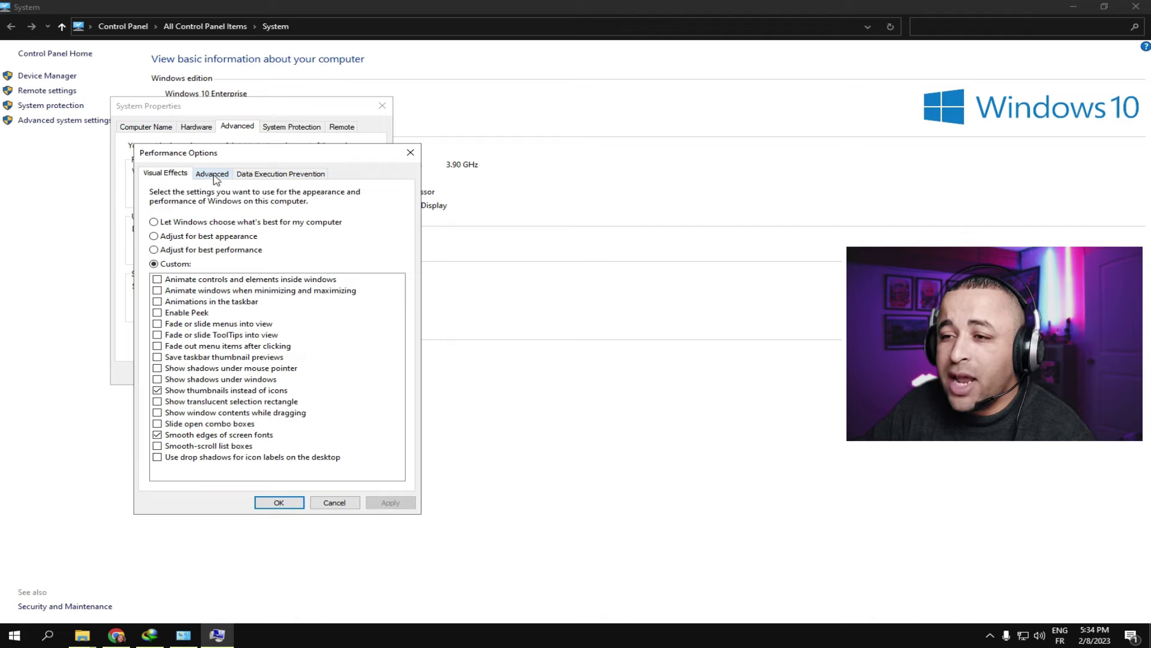
{"action": "left_click", "coordinate": [215, 176]}
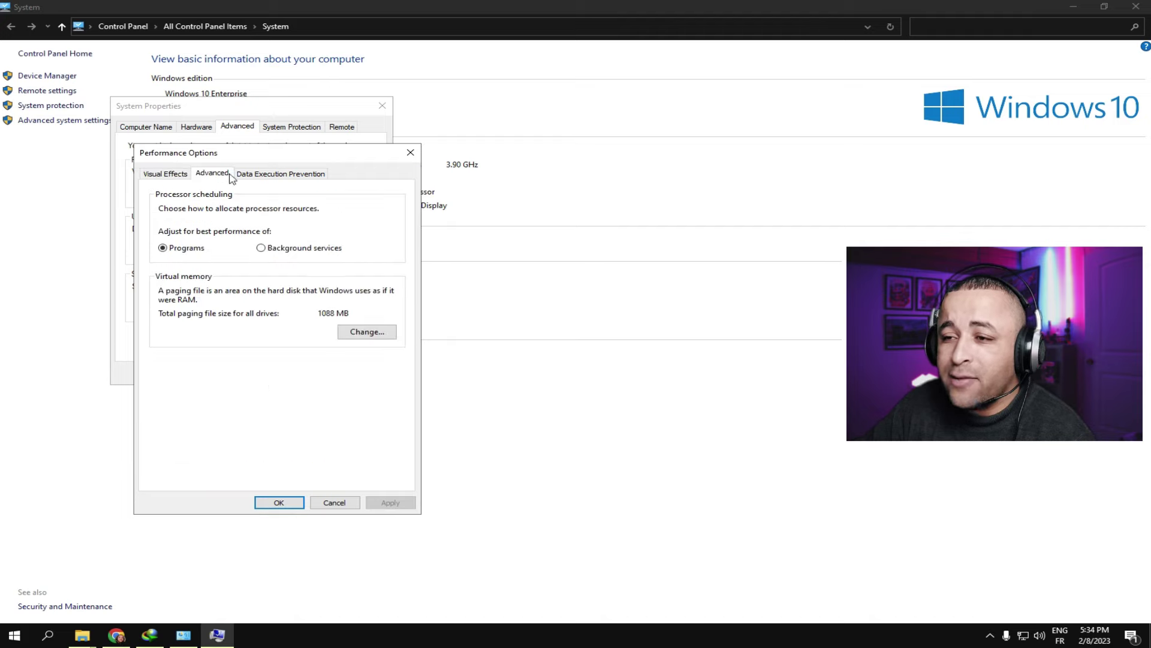
{"action": "left_click", "coordinate": [361, 332]}
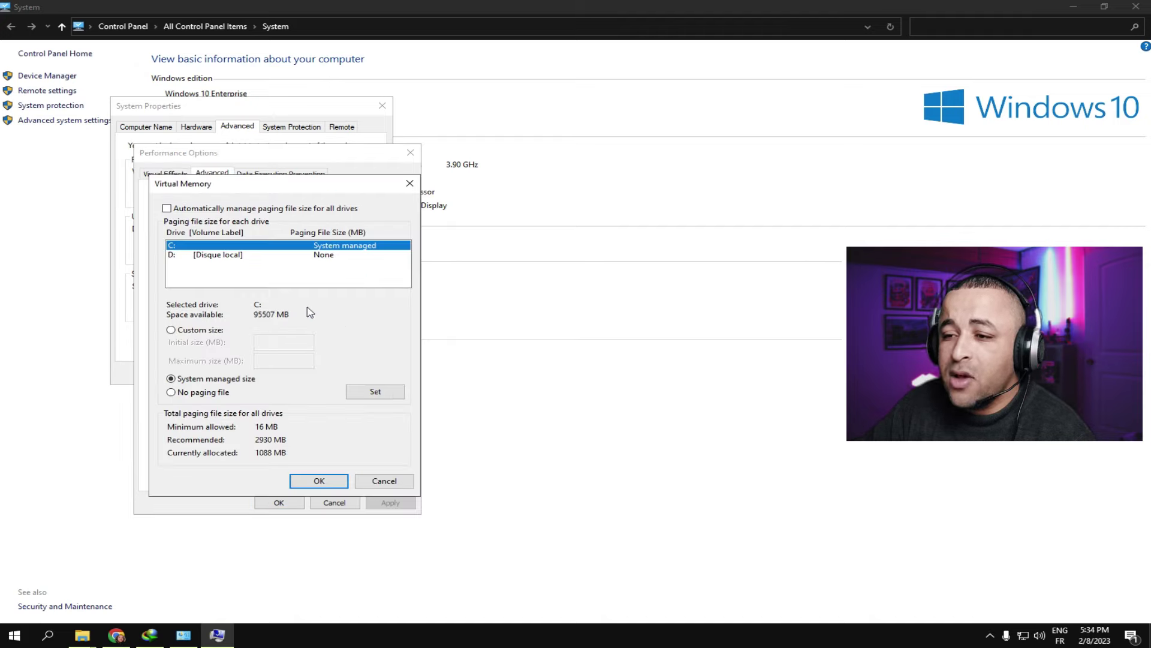
- Set a custom paging file size for drive C: with a 100 MB initial size and a 3000 MB maximum size
{"action": "left_click", "coordinate": [166, 208]}
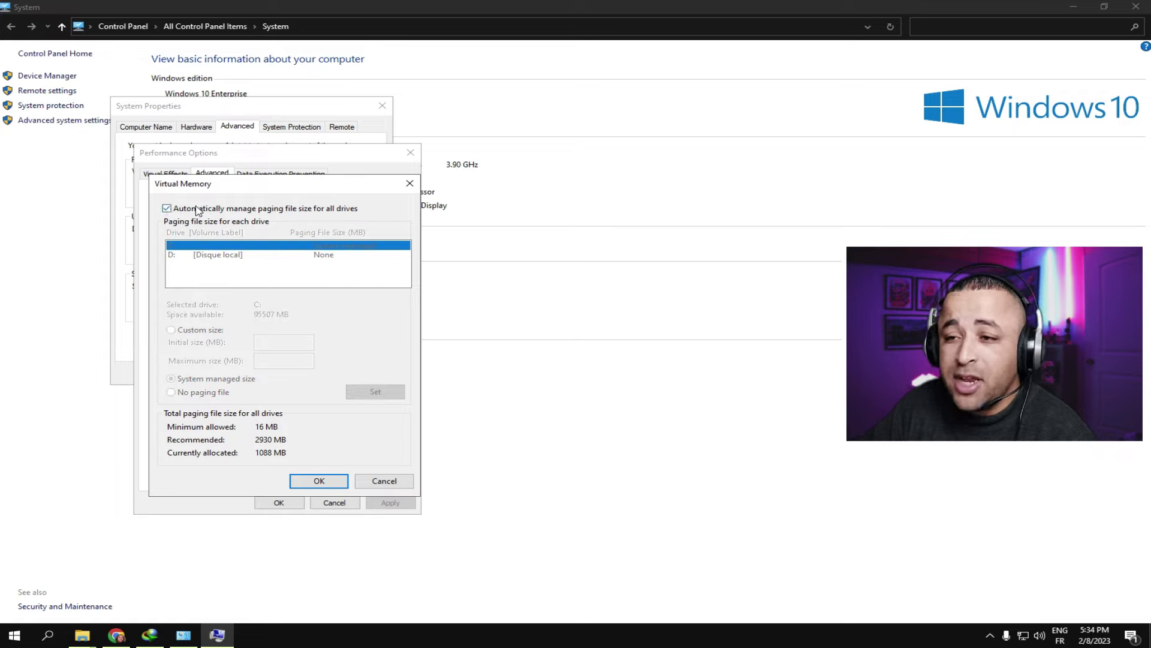
{"action": "left_click", "coordinate": [167, 209]}
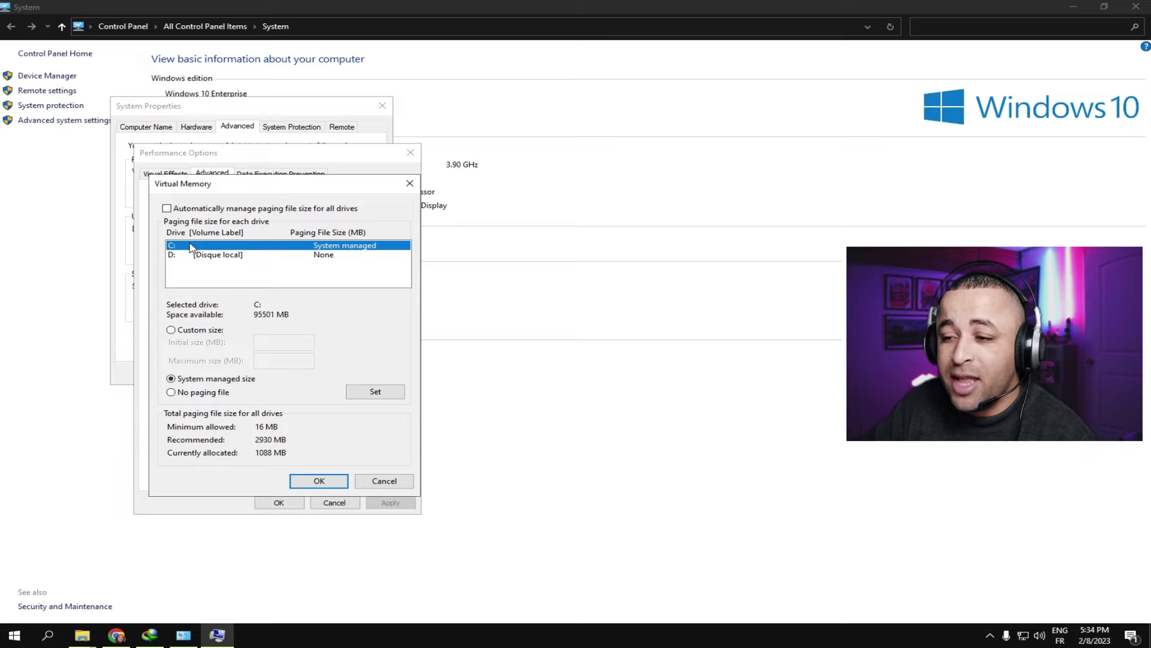
{"action": "left_click", "coordinate": [202, 331]}
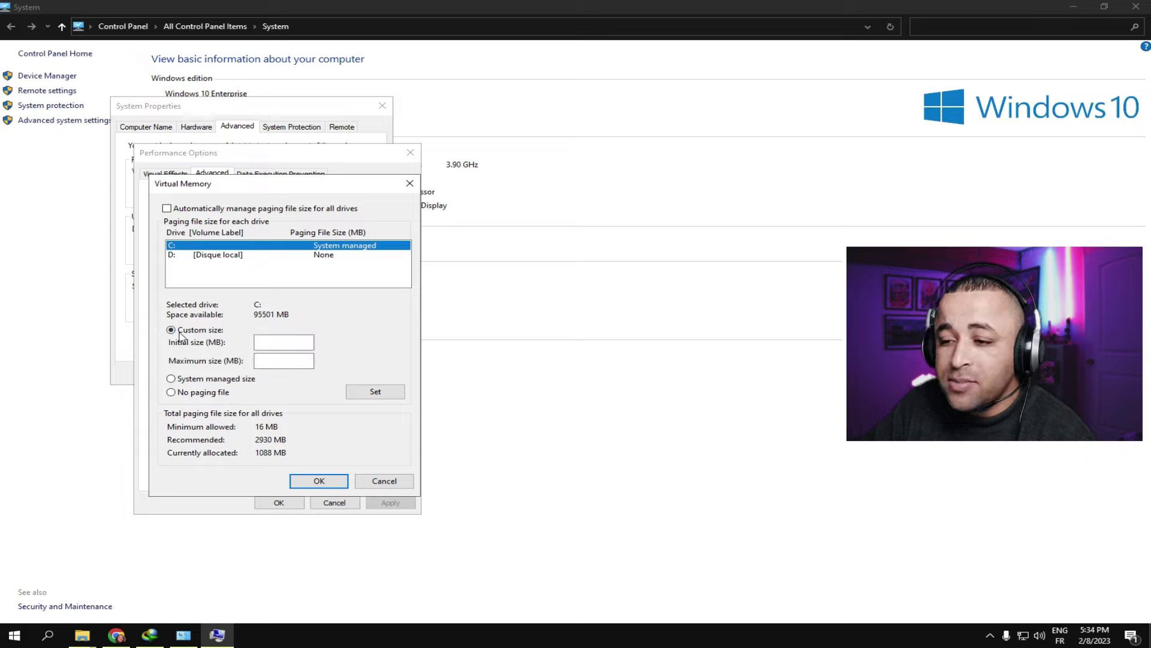
{"action": "left_click", "coordinate": [296, 340]}
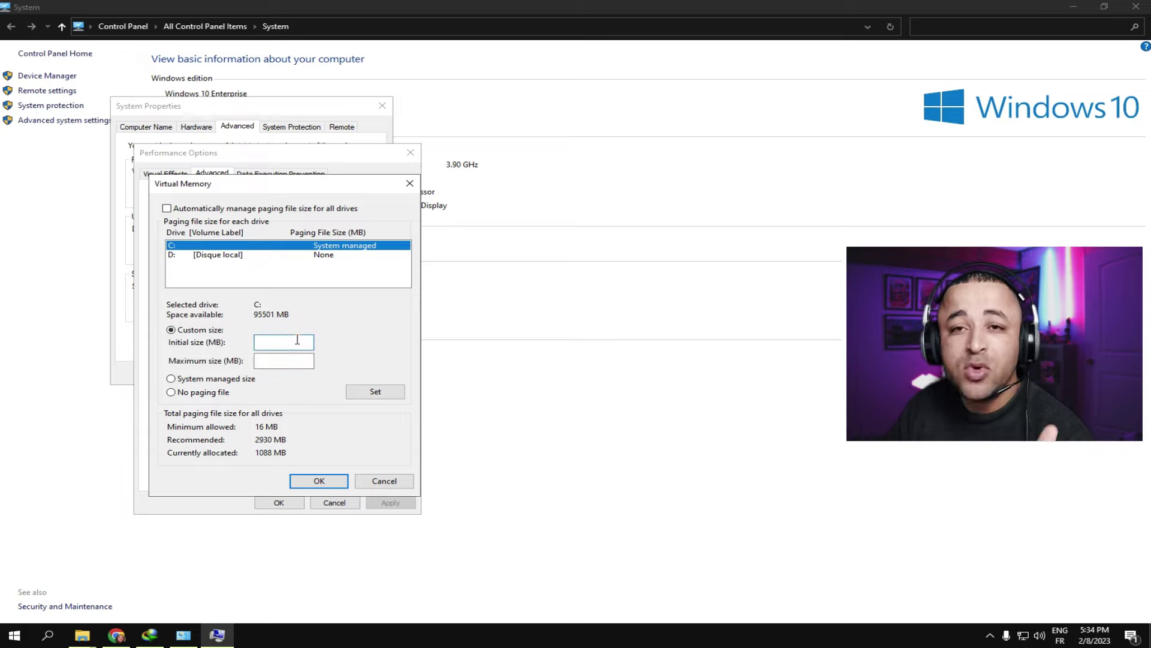
{"action": "type", "text": "100"}
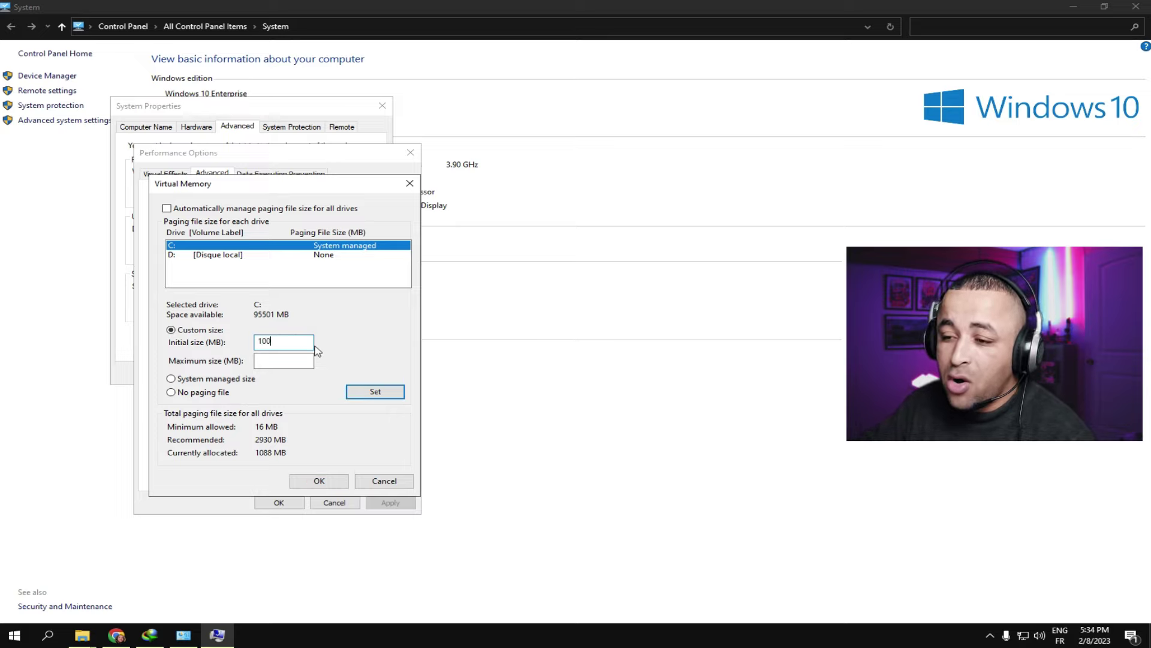
{"action": "left_click", "coordinate": [295, 361]}
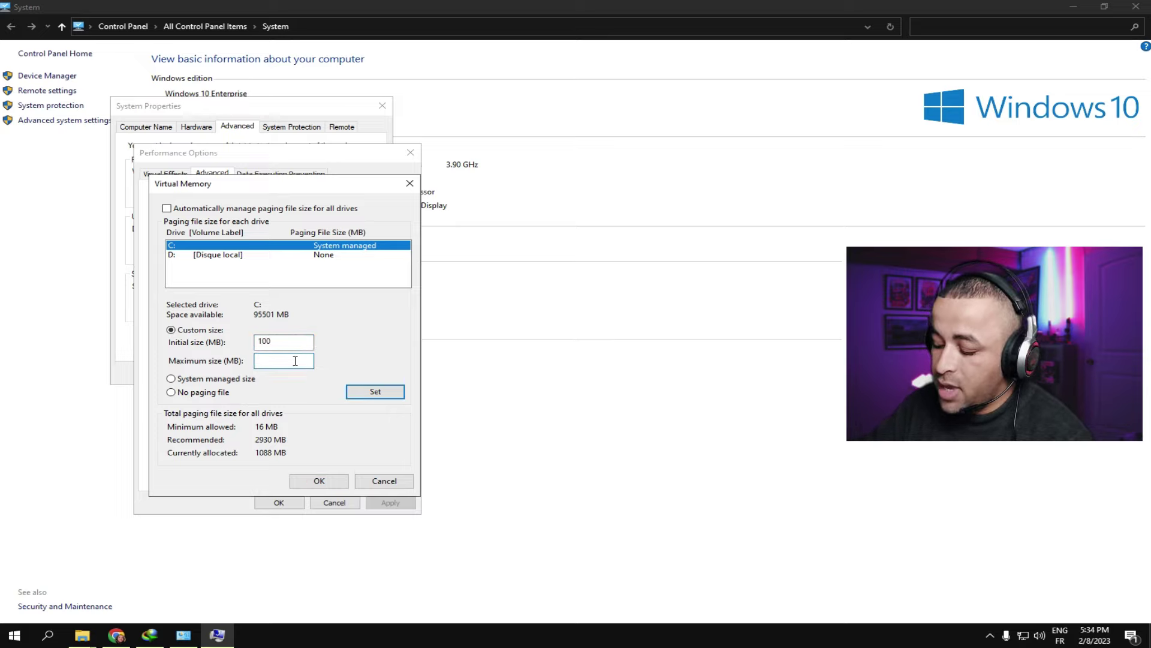
{"action": "left_click", "coordinate": [372, 393]}
{"action": "left_click", "coordinate": [319, 481]}
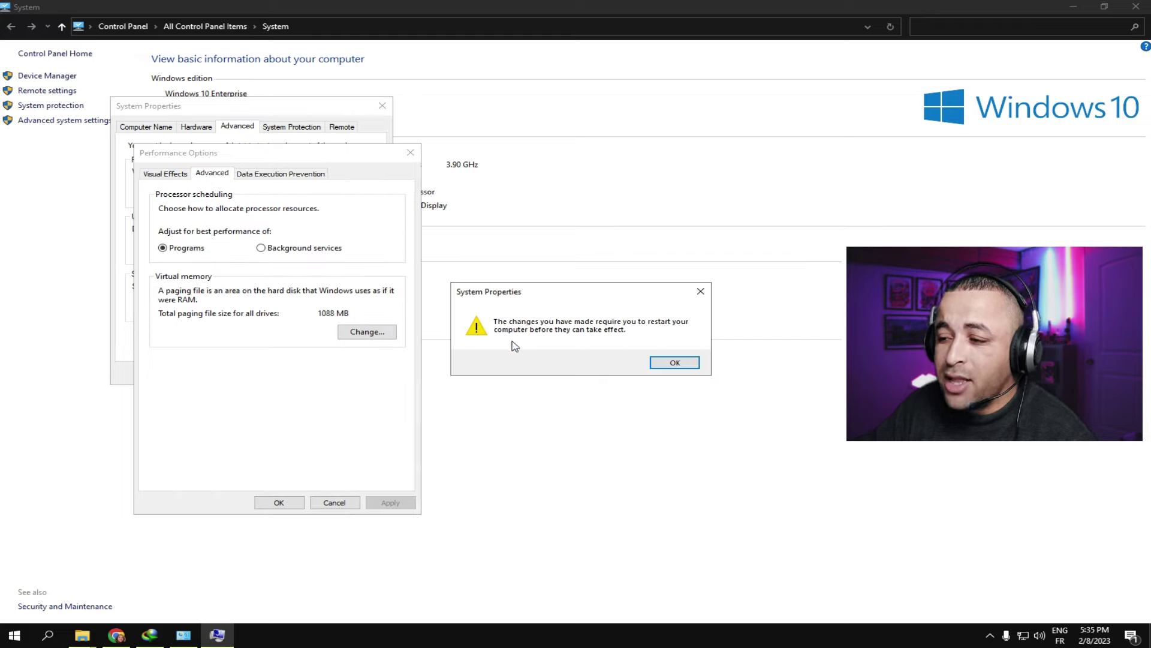
- Apply the virtual memory changes, close the settings dialogs and dismiss the restart request without restarting
{"action": "left_click", "coordinate": [673, 364]}
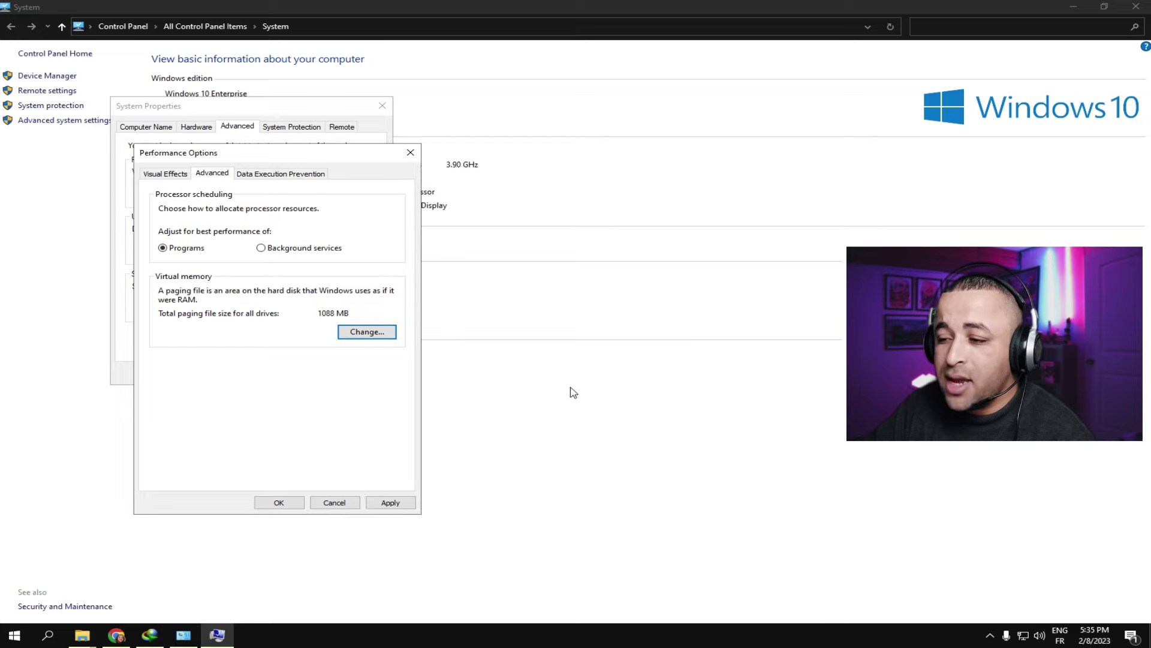
{"action": "left_click", "coordinate": [388, 504]}
{"action": "left_click", "coordinate": [292, 502]}
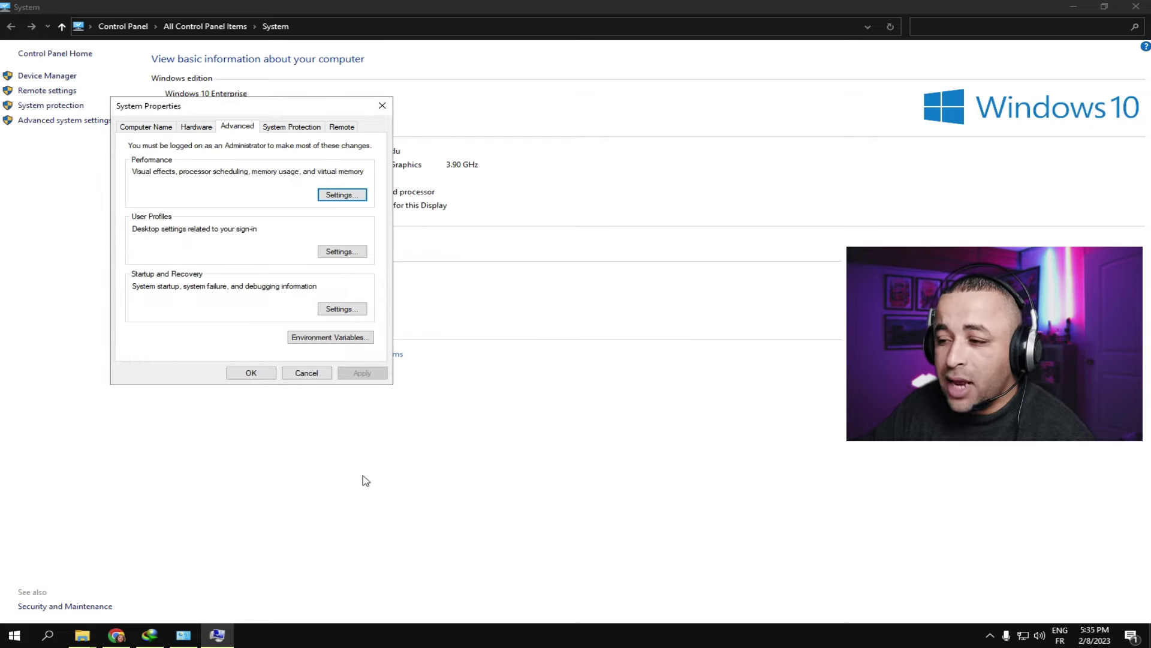
{"action": "left_click", "coordinate": [260, 375]}
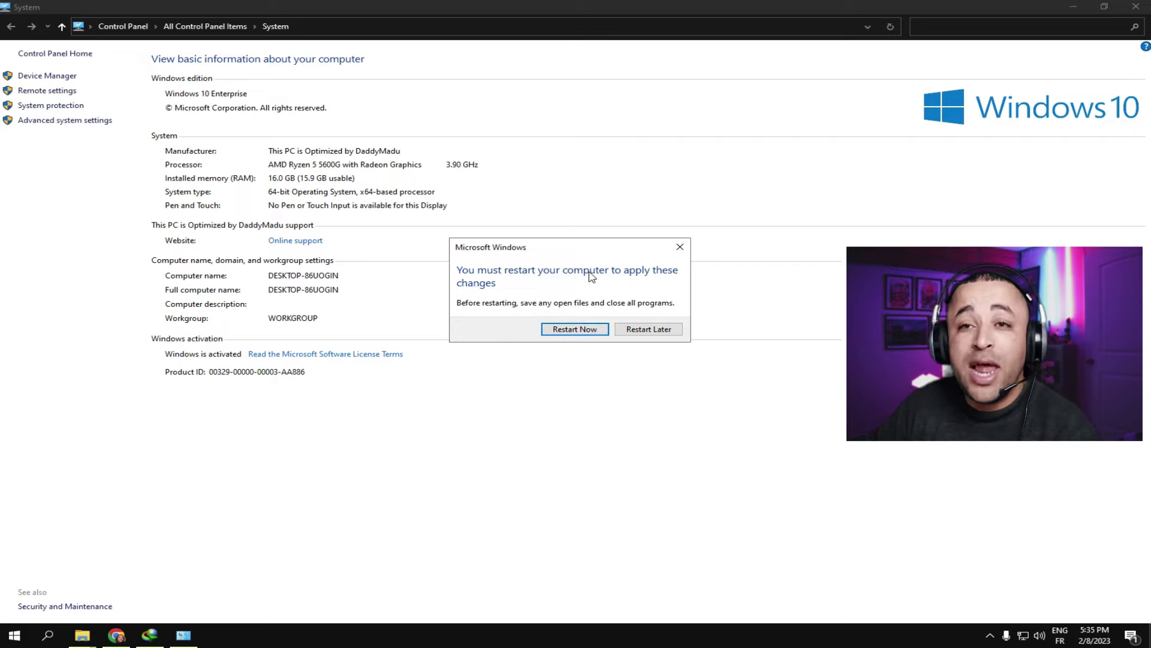
{"action": "left_click", "coordinate": [1073, 6]}
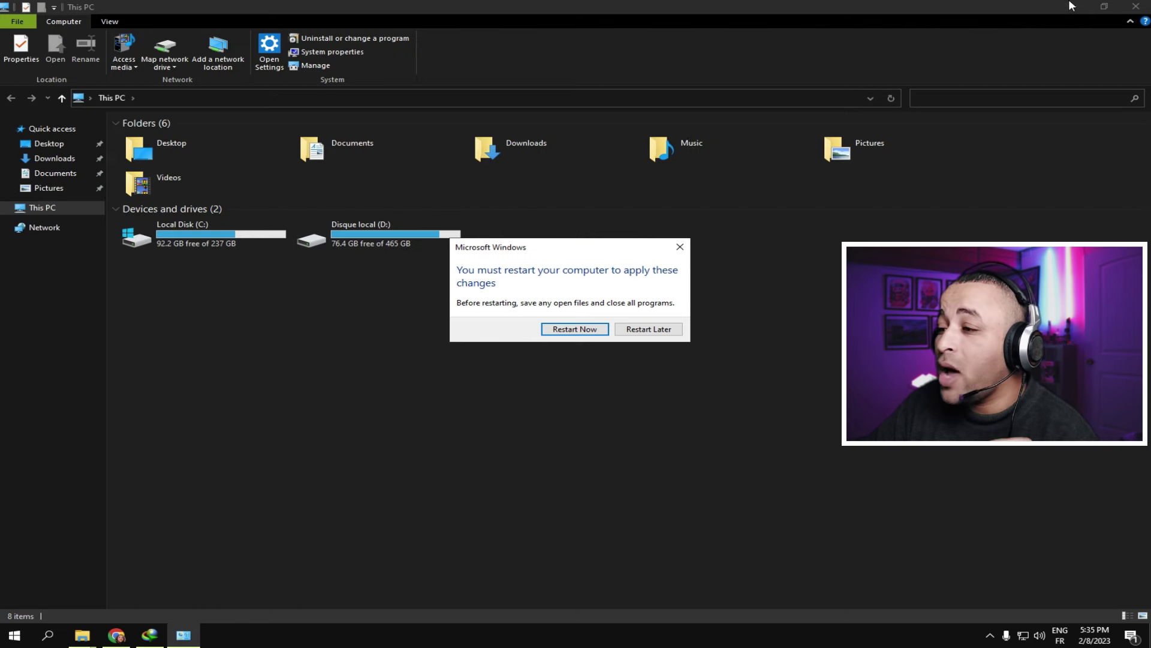
{"action": "left_click", "coordinate": [681, 246]}
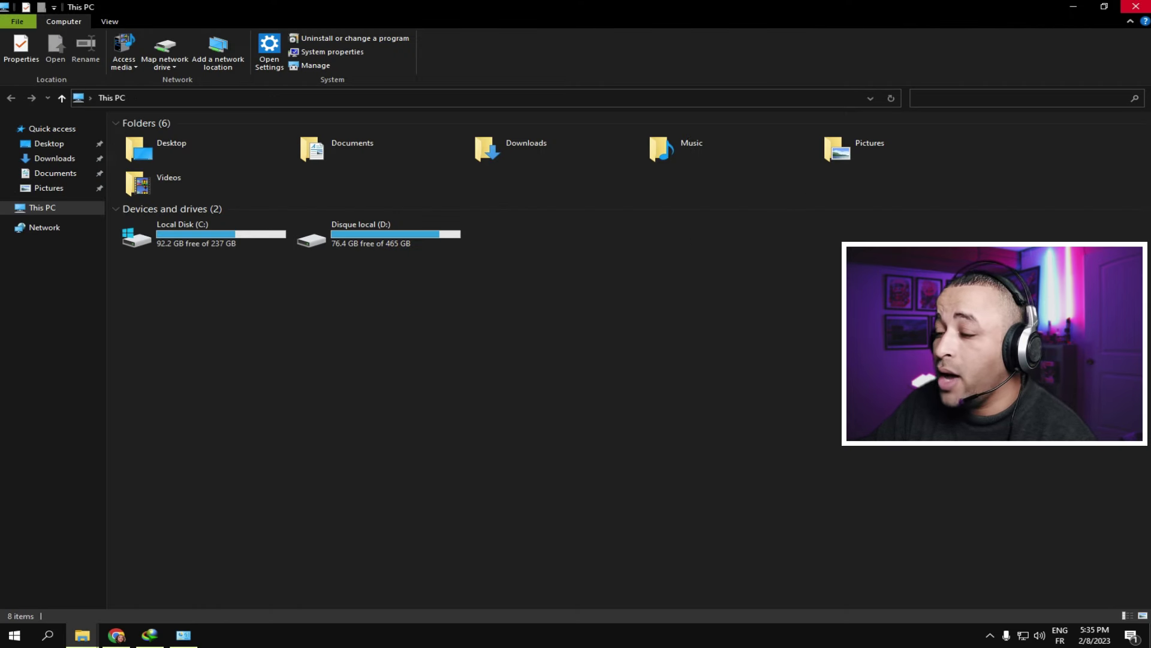
{"action": "left_click", "coordinate": [1136, 6]}
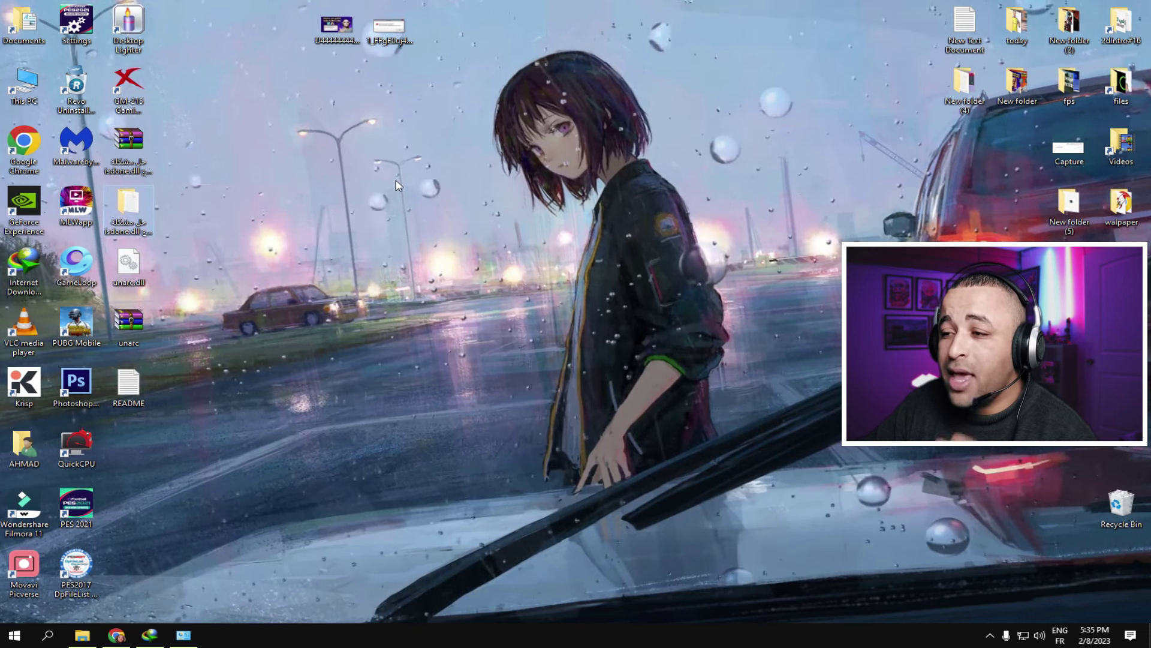
- Rename the extracted Arabic-named folder on the Desktop as ljmmjmhjm and view its contents
{"action": "left_click_drag", "start_coordinate": [127, 217], "coordinate": [548, 227]}
{"action": "left_click", "coordinate": [547, 228]}
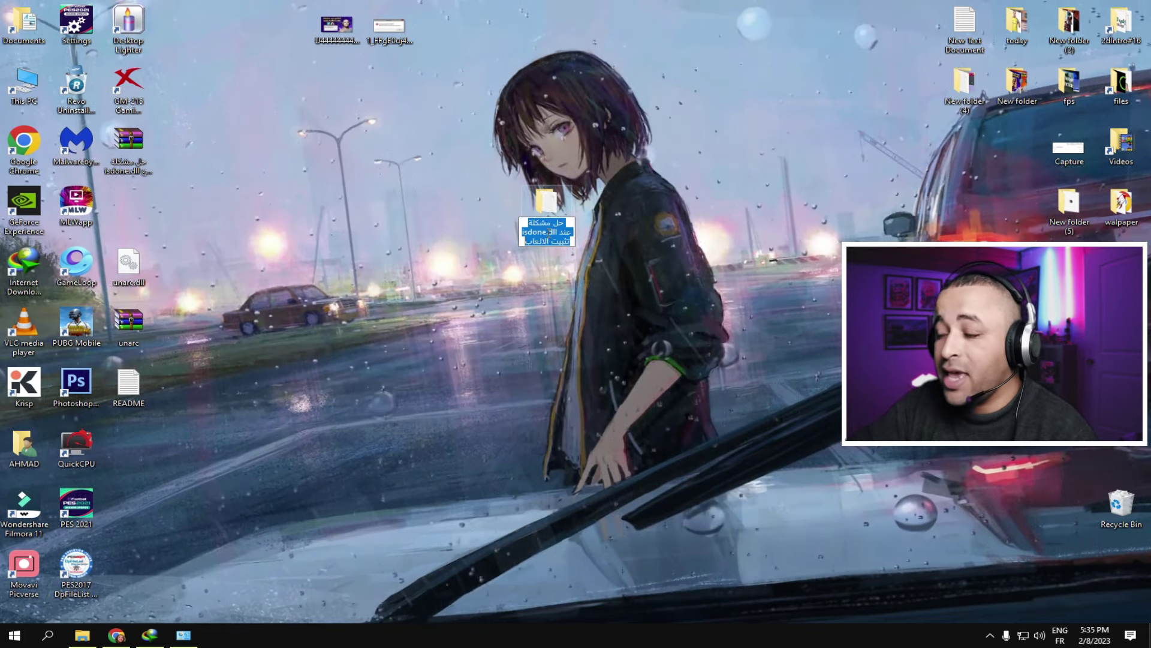
{"action": "type", "text": "ljmmjmhjm"}
{"action": "key", "text": "Return"}
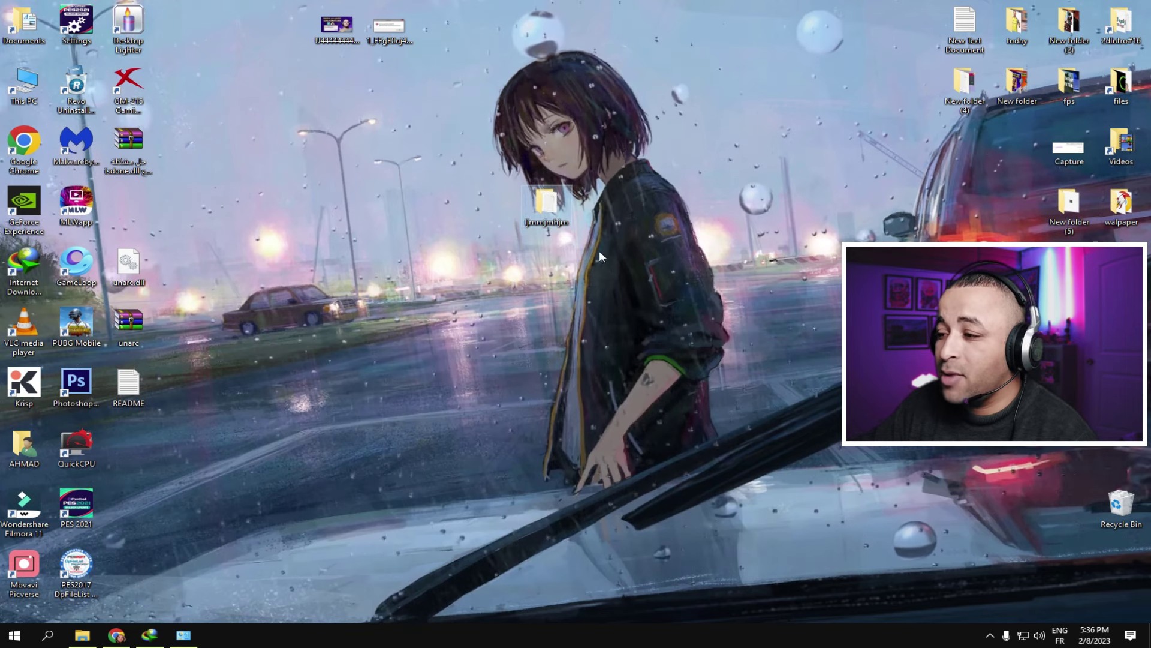
{"action": "double_click", "coordinate": [546, 203]}
{"action": "left_click", "coordinate": [942, 84]}
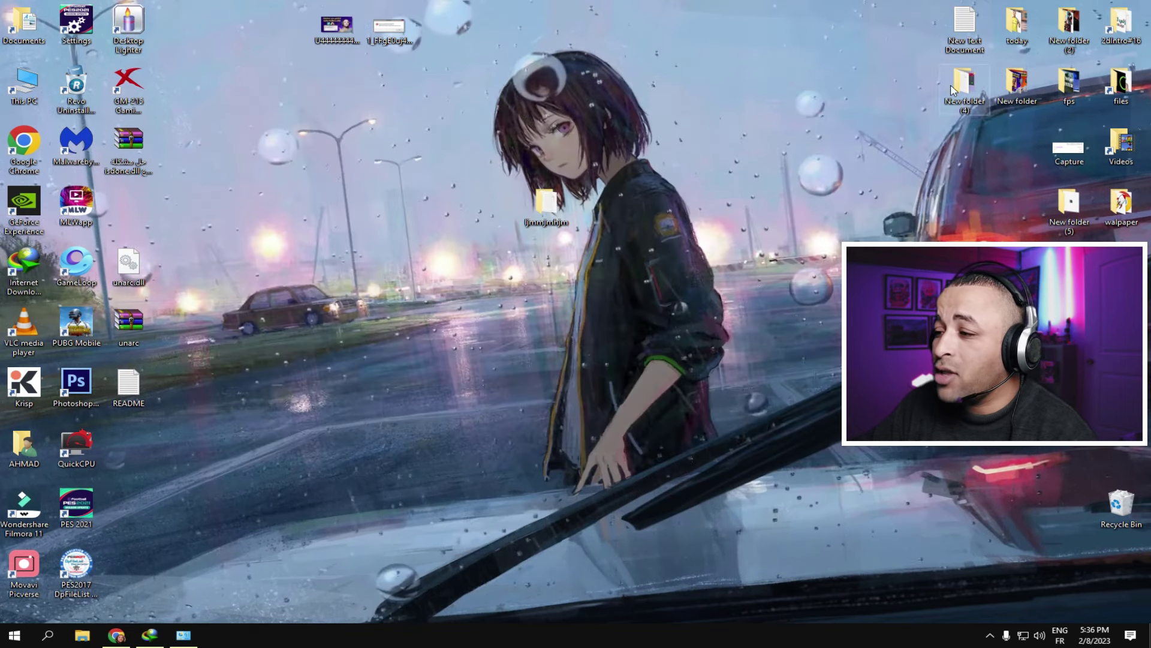
- Move the ljmmjmhjm folder from the Desktop into C:\Program Files (x86), and delete it there
{"action": "right_click", "coordinate": [554, 204]}
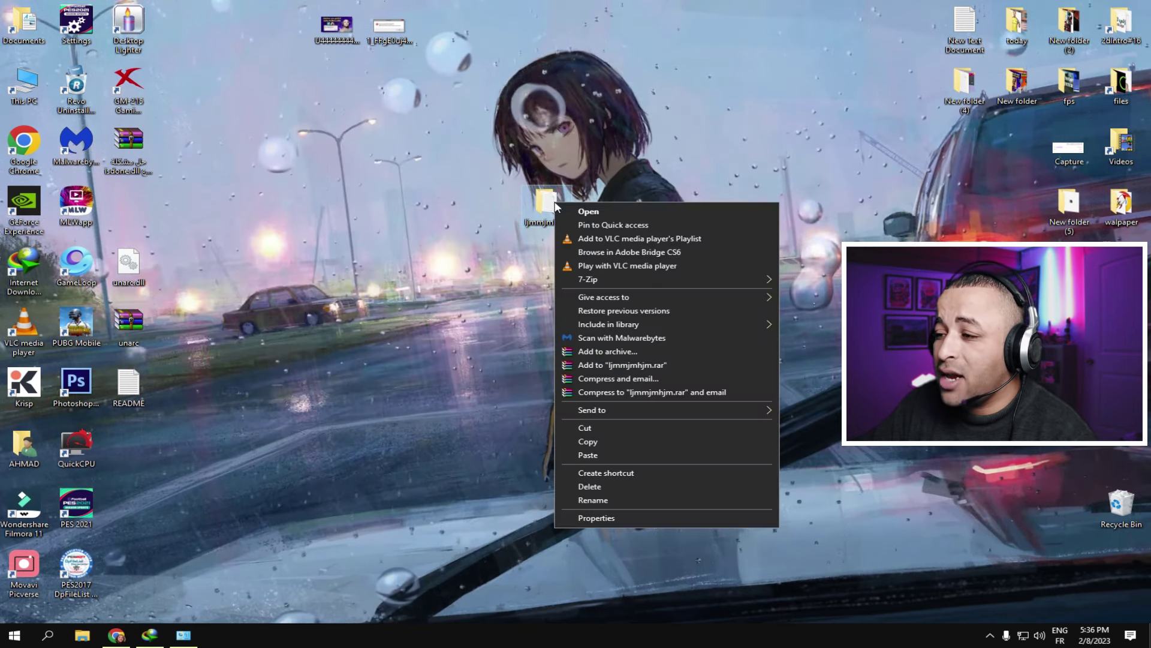
{"action": "left_click", "coordinate": [584, 428]}
{"action": "key", "text": "super+e"}
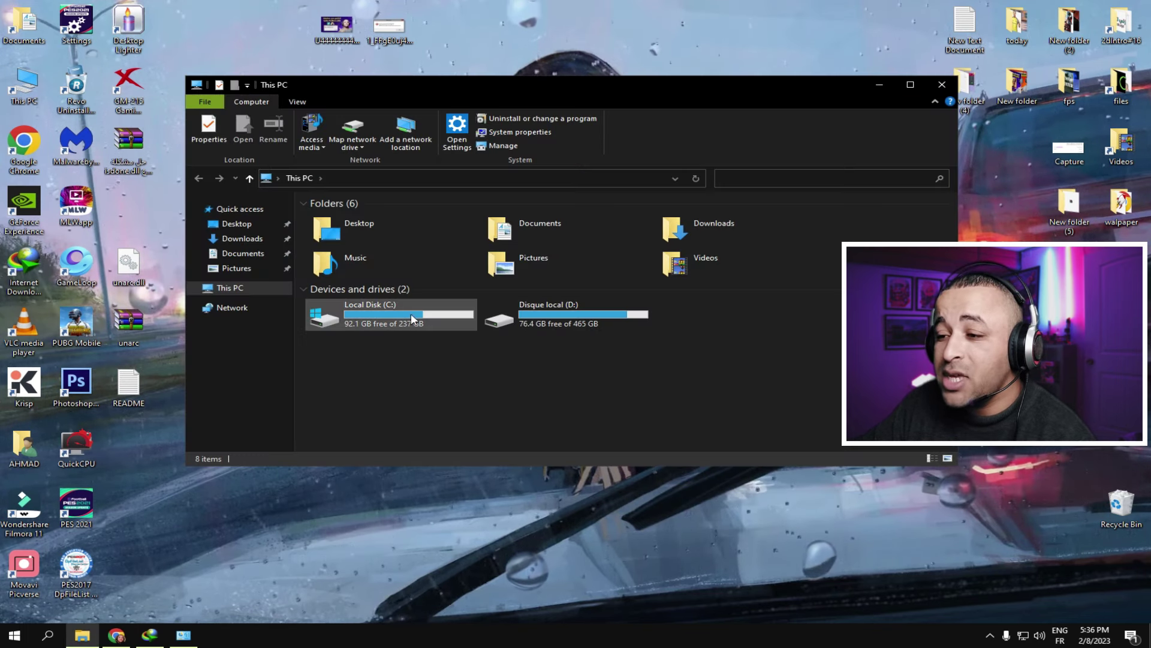
{"action": "double_click", "coordinate": [390, 318]}
{"action": "double_click", "coordinate": [346, 283]}
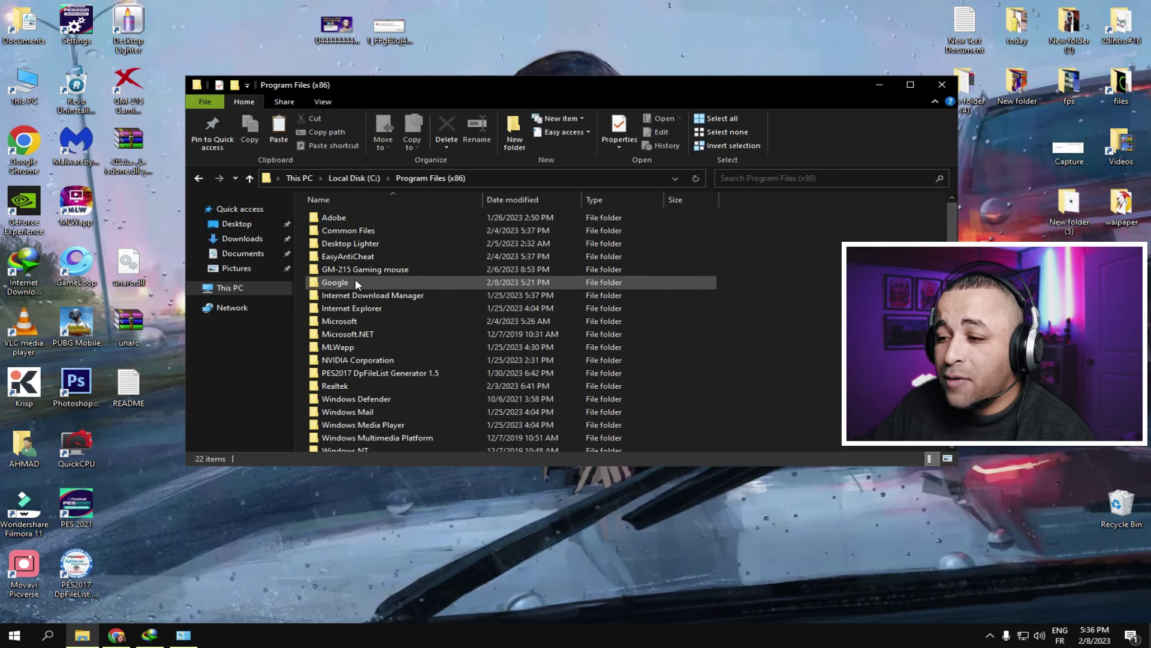
{"action": "right_click", "coordinate": [795, 352]}
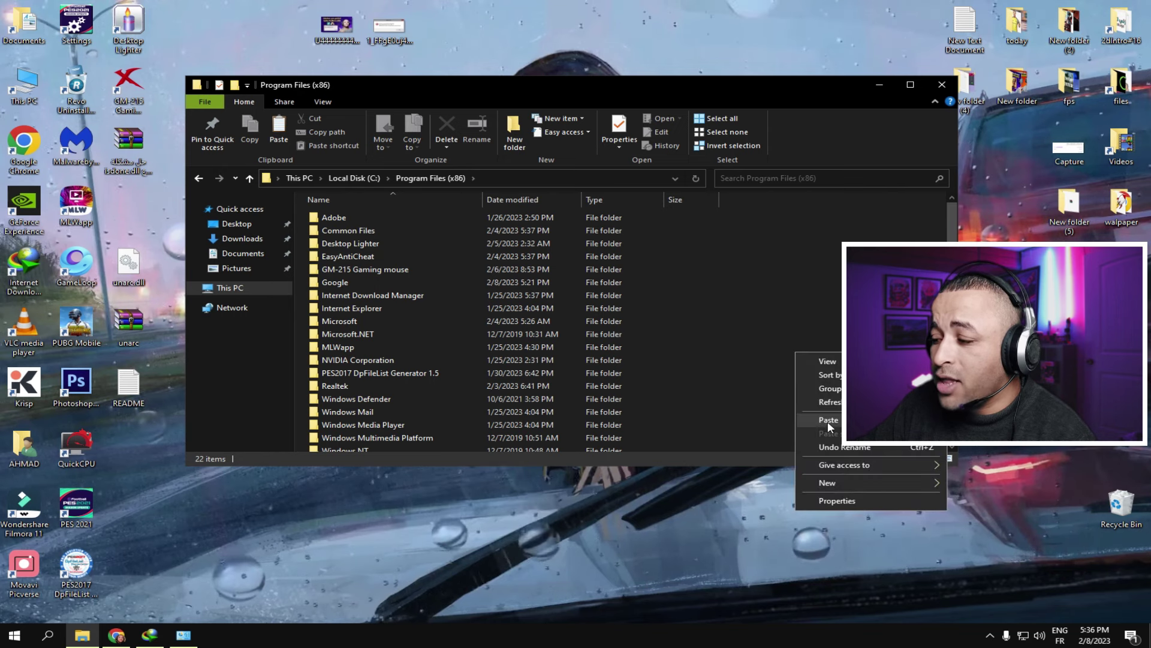
{"action": "left_click", "coordinate": [827, 421]}
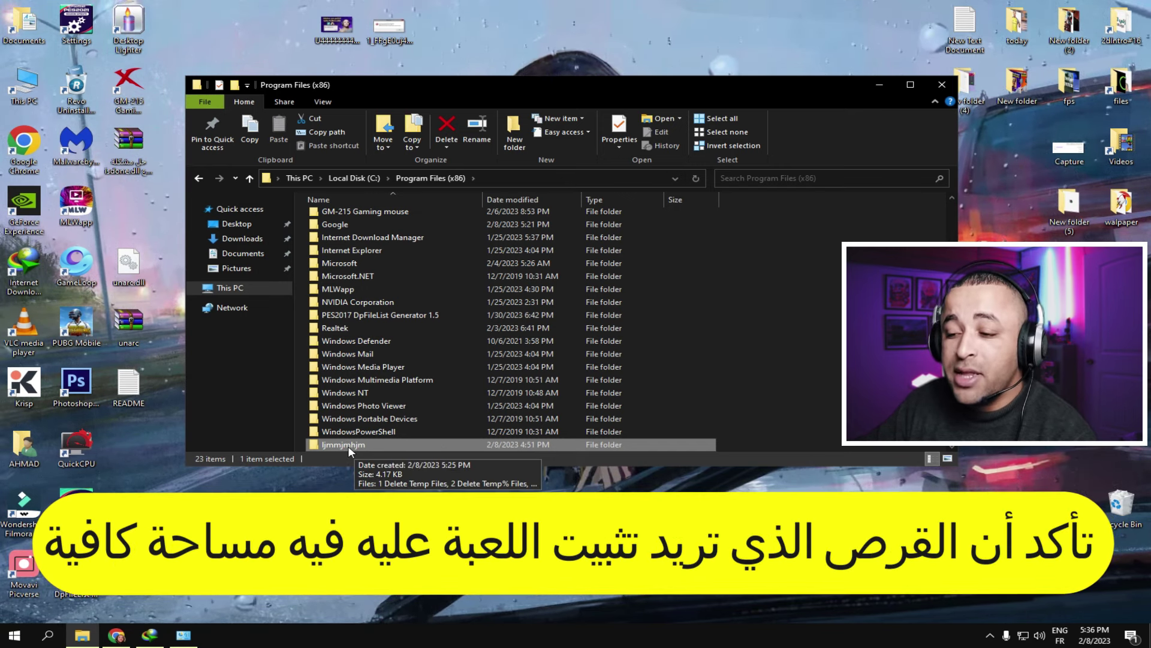
{"action": "right_click", "coordinate": [347, 445]}
{"action": "left_click", "coordinate": [371, 411]}
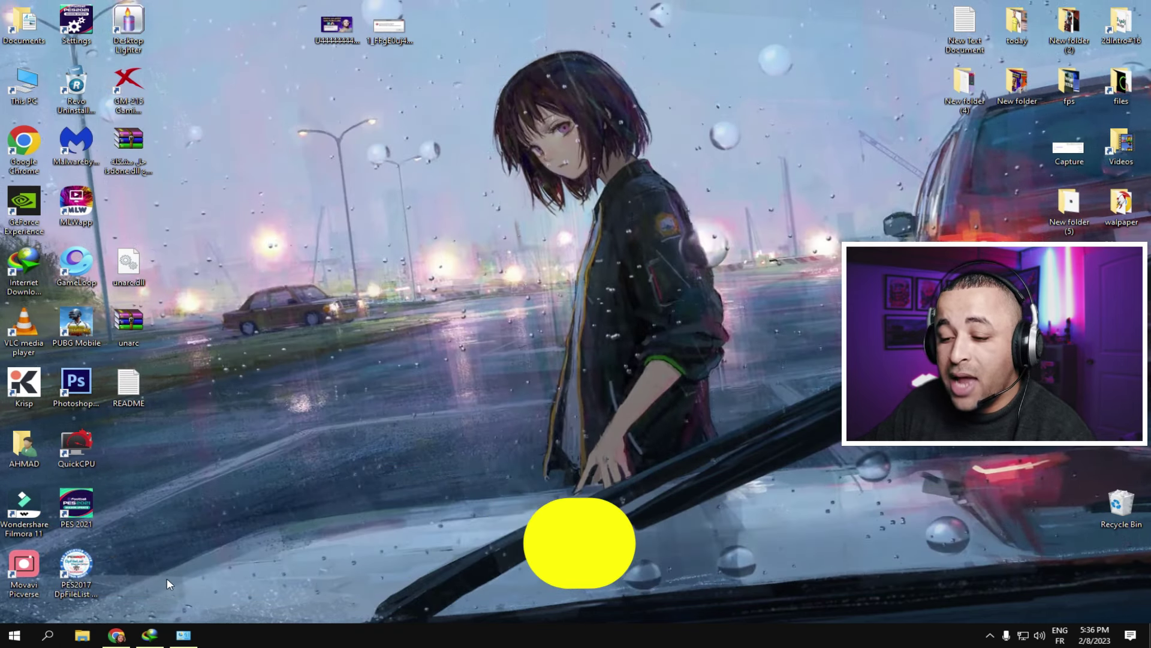
- Open the Virtual Memory settings from the System window's advanced performance options
{"action": "left_click", "coordinate": [183, 635]}
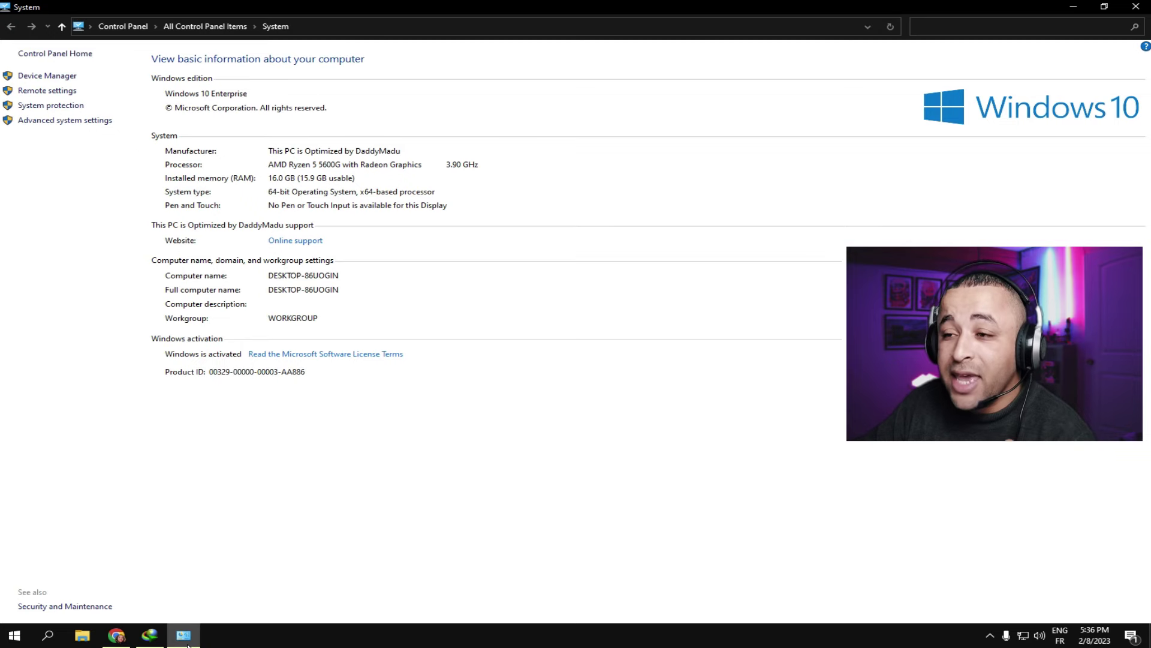
{"action": "left_click", "coordinate": [56, 121]}
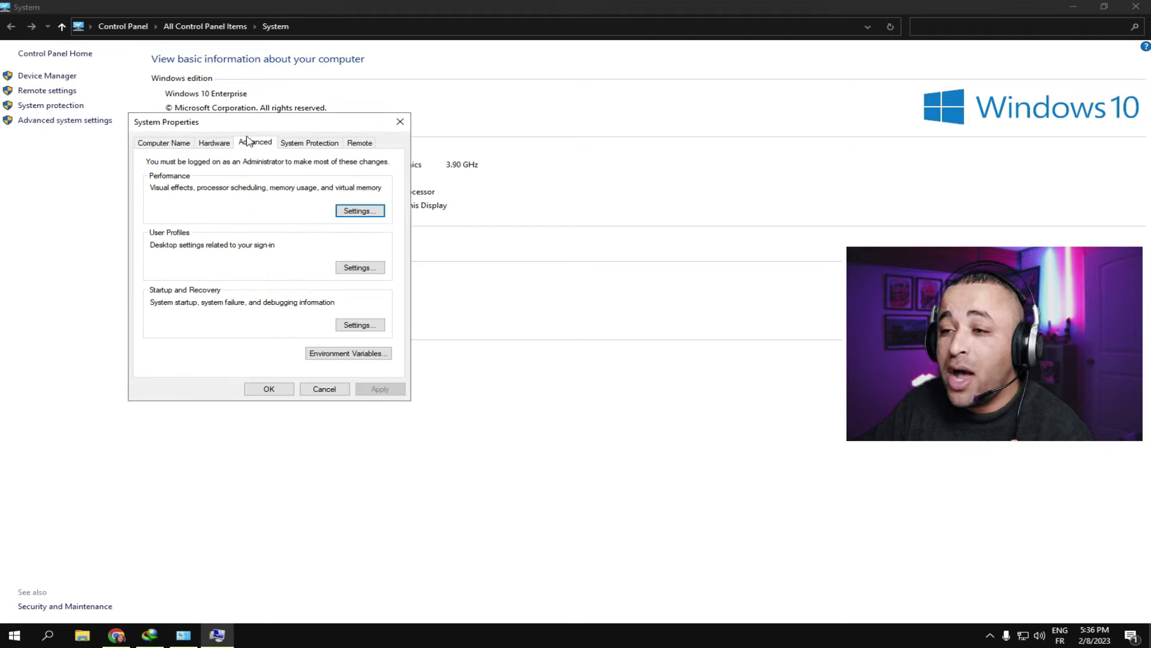
{"action": "left_click", "coordinate": [346, 211]}
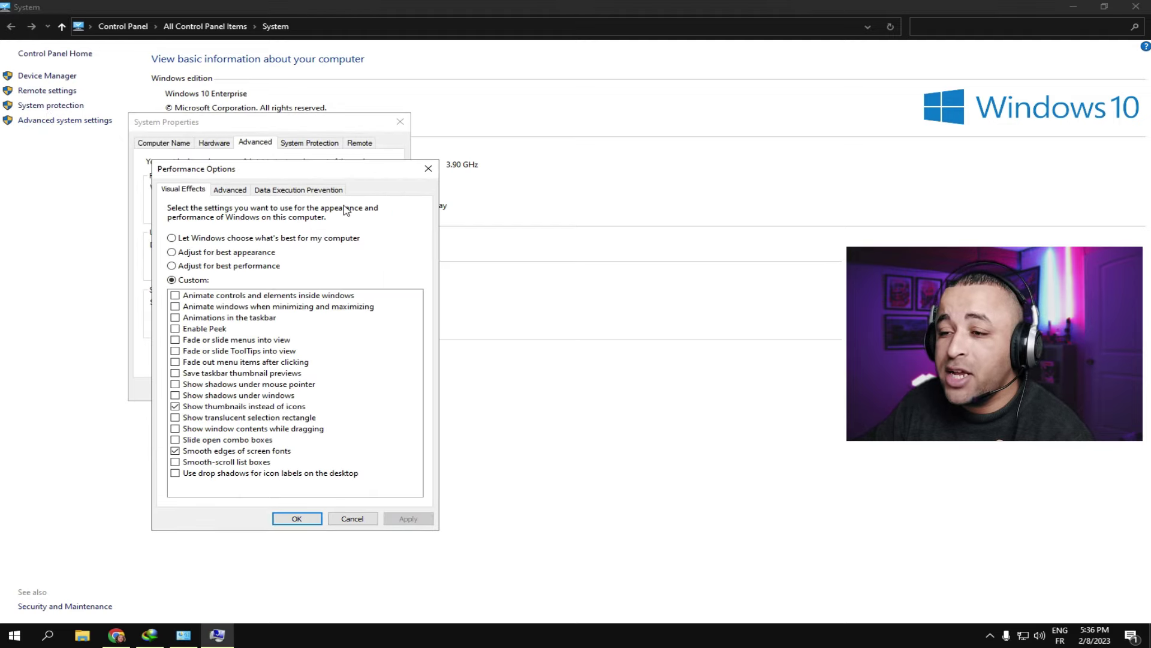
{"action": "left_click", "coordinate": [223, 190]}
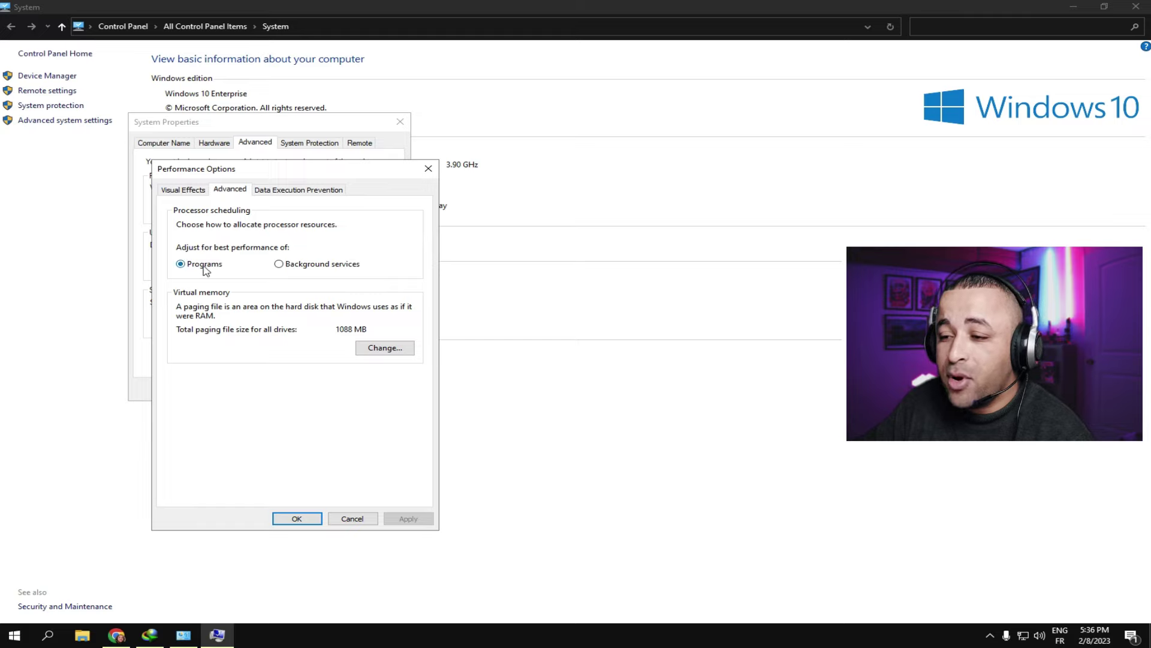
{"action": "left_click", "coordinate": [383, 347]}
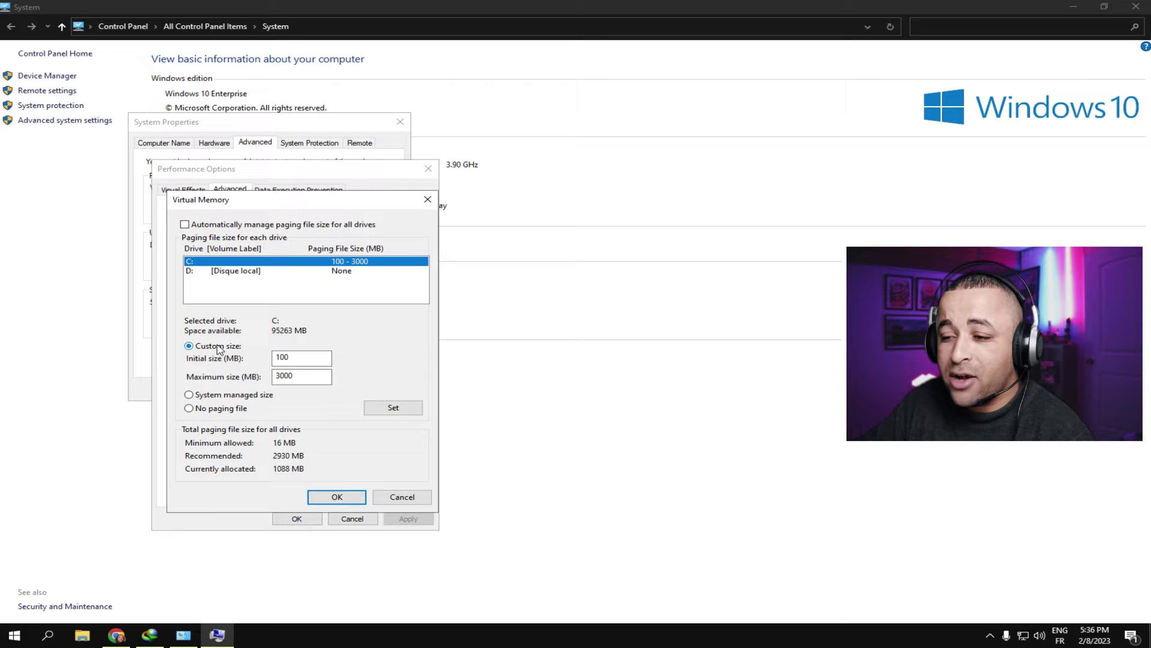
- Clear drive C:'s custom initial and maximum paging file sizes, and set the initial size to 2930 MB
{"action": "key", "text": "BackSpace"}
{"action": "key", "text": "Tab"}
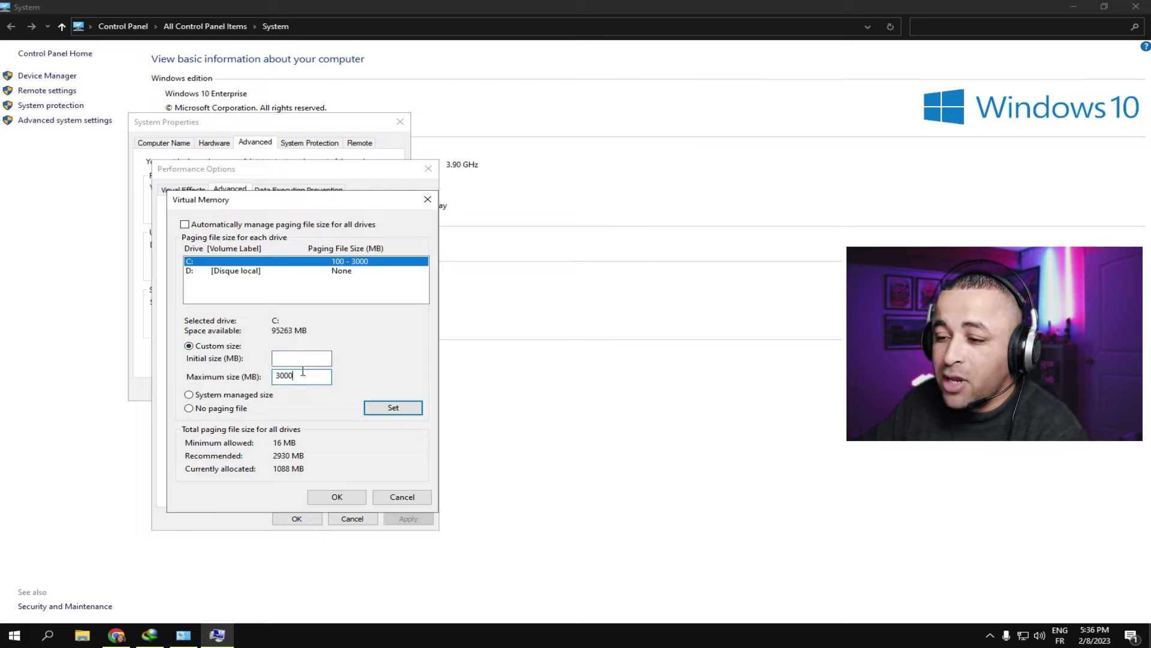
{"action": "key", "text": "BackSpace"}
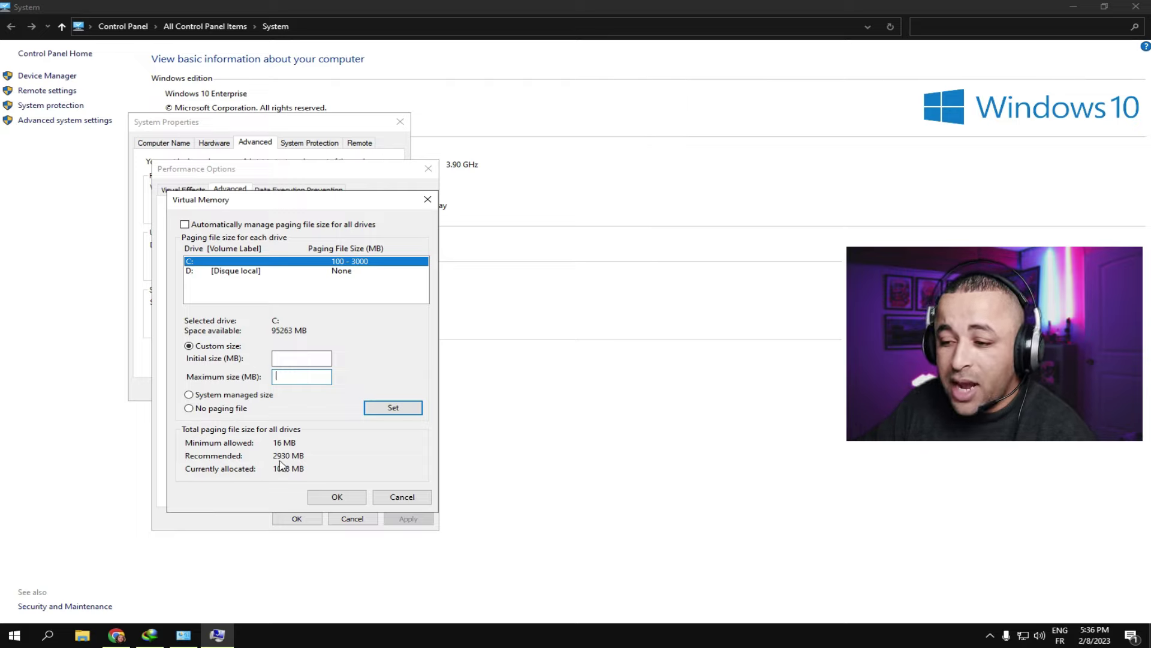
{"action": "left_click", "coordinate": [288, 358]}
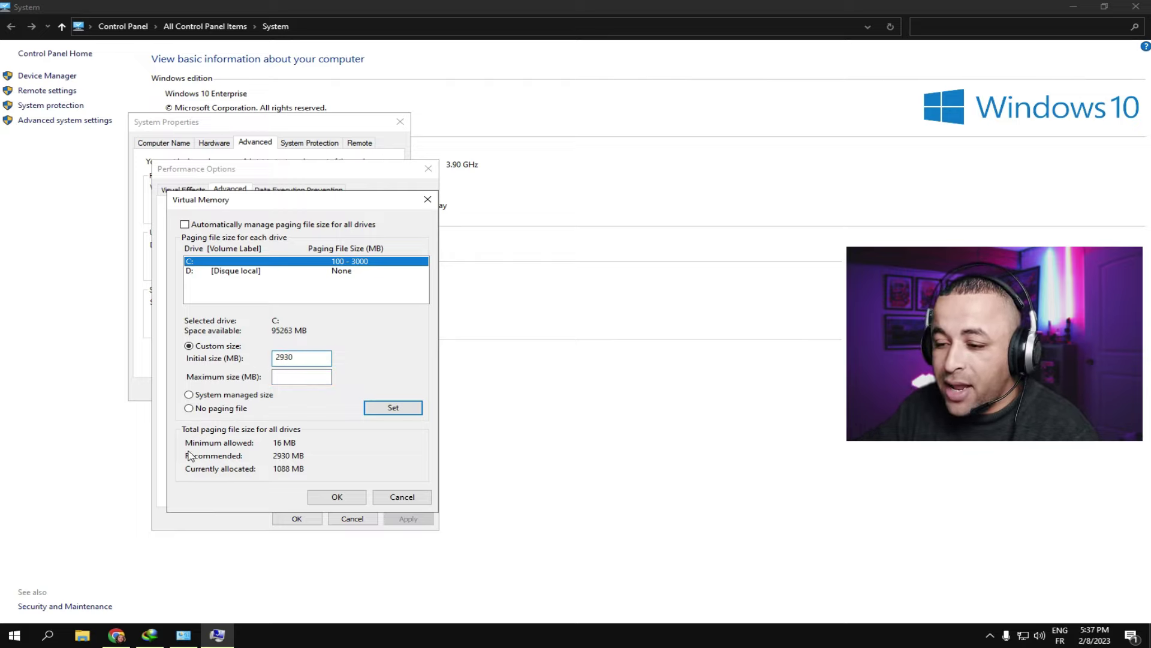
{"action": "left_click", "coordinate": [291, 378]}
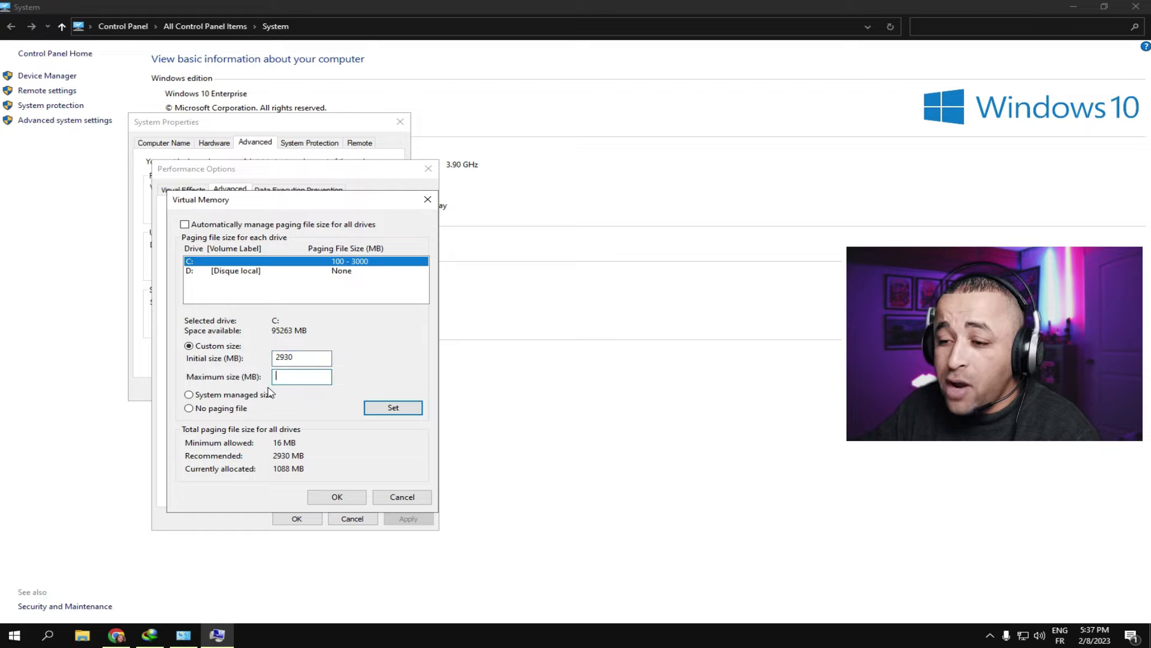
- Search Windows for Calculator, open it, and place it beside the Virtual Memory dialog
{"action": "left_click", "coordinate": [47, 635]}
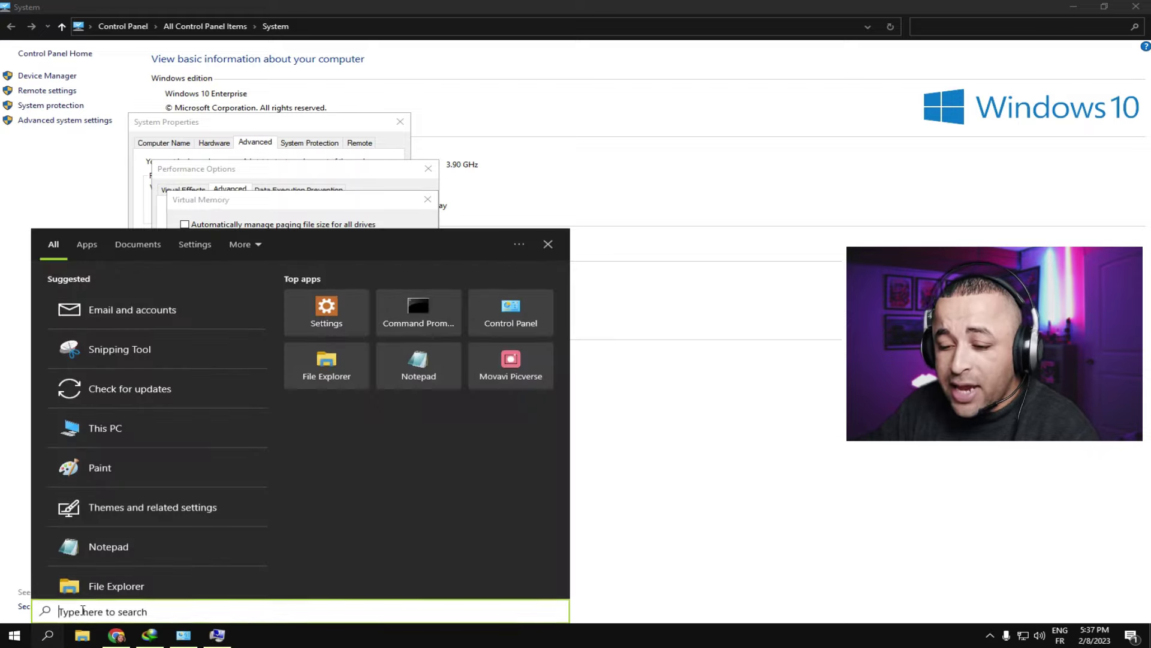
{"action": "type", "text": "cal"}
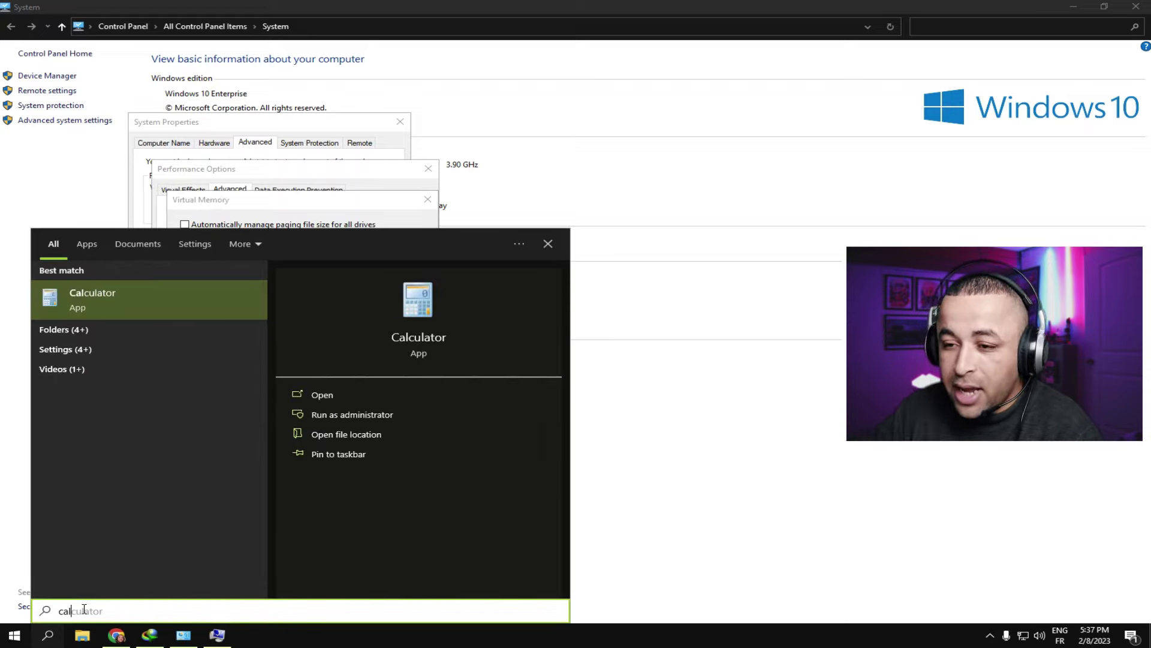
{"action": "left_click", "coordinate": [114, 291]}
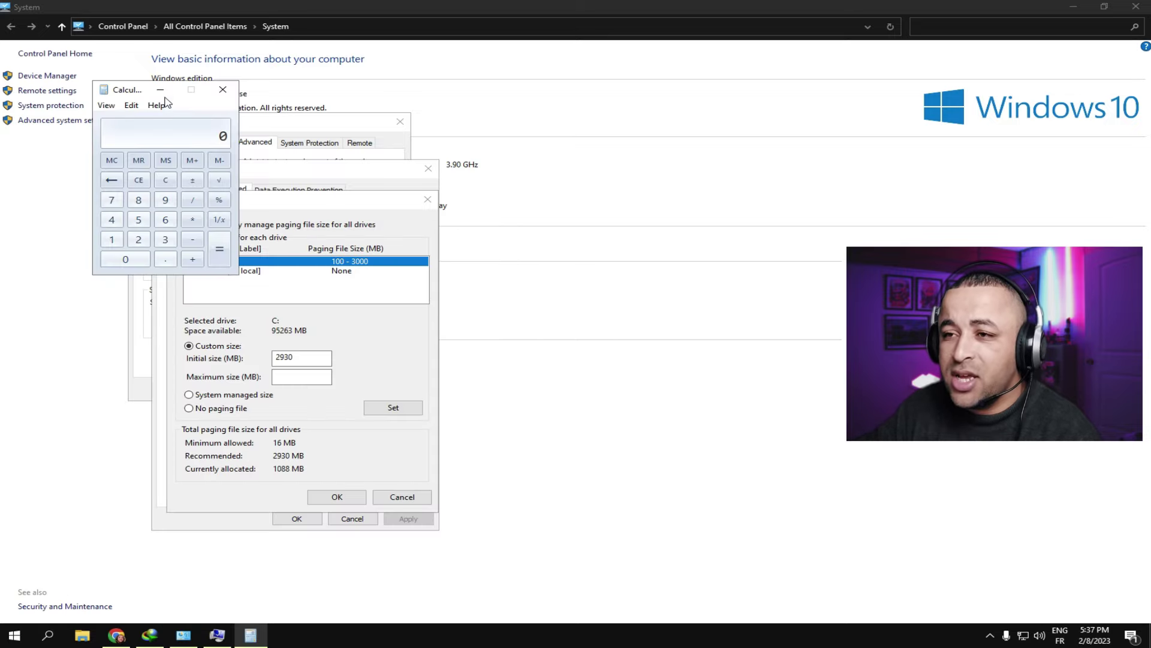
{"action": "left_click_drag", "start_coordinate": [124, 89], "coordinate": [604, 151]}
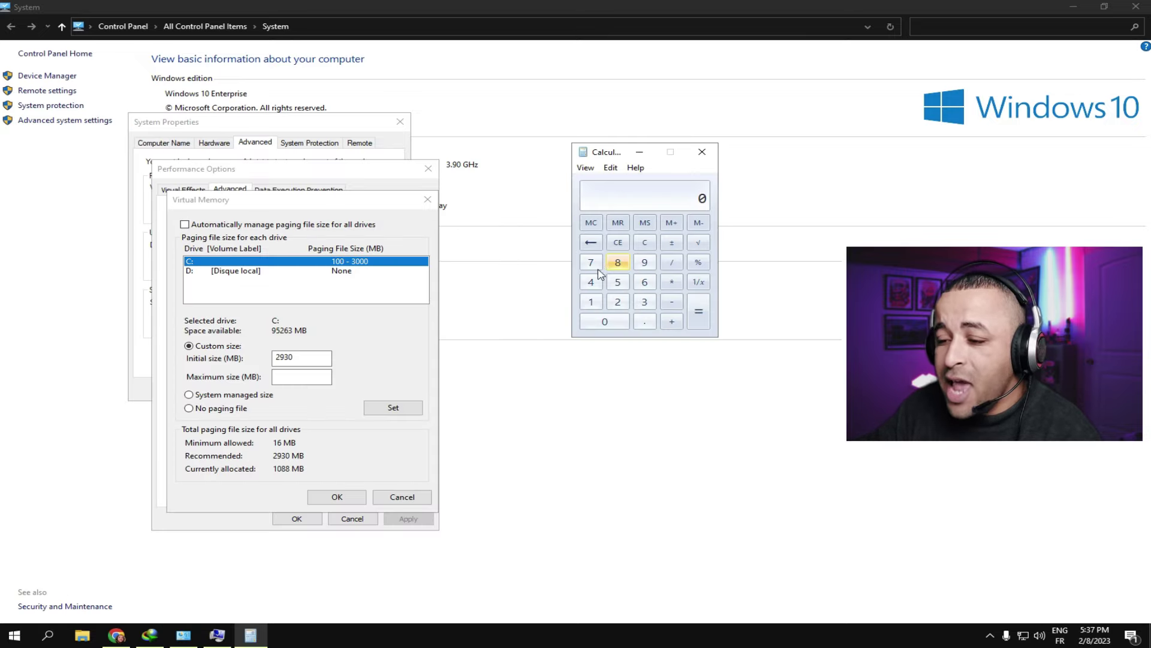
- Multiply the initial size of 2930 by 2 in Calculator to work out the maximum paging file size
{"action": "left_click", "coordinate": [298, 360]}
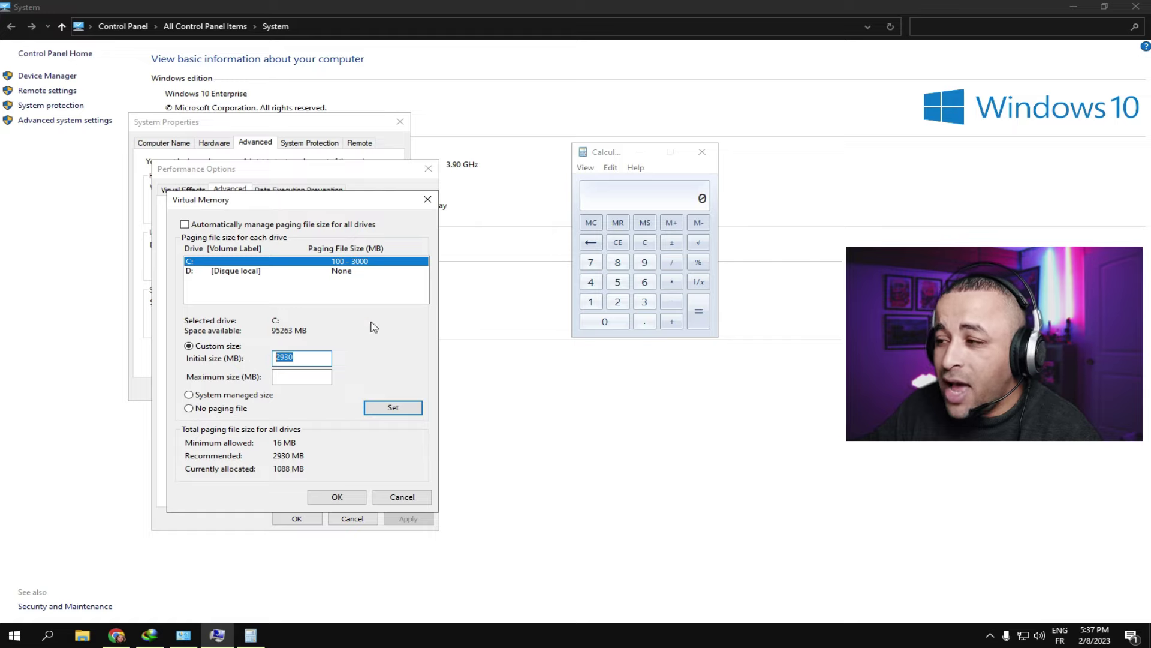
{"action": "left_click", "coordinate": [660, 201]}
{"action": "left_click", "coordinate": [618, 302]}
{"action": "left_click", "coordinate": [651, 267]}
{"action": "left_click", "coordinate": [645, 302]}
{"action": "left_click", "coordinate": [605, 322]}
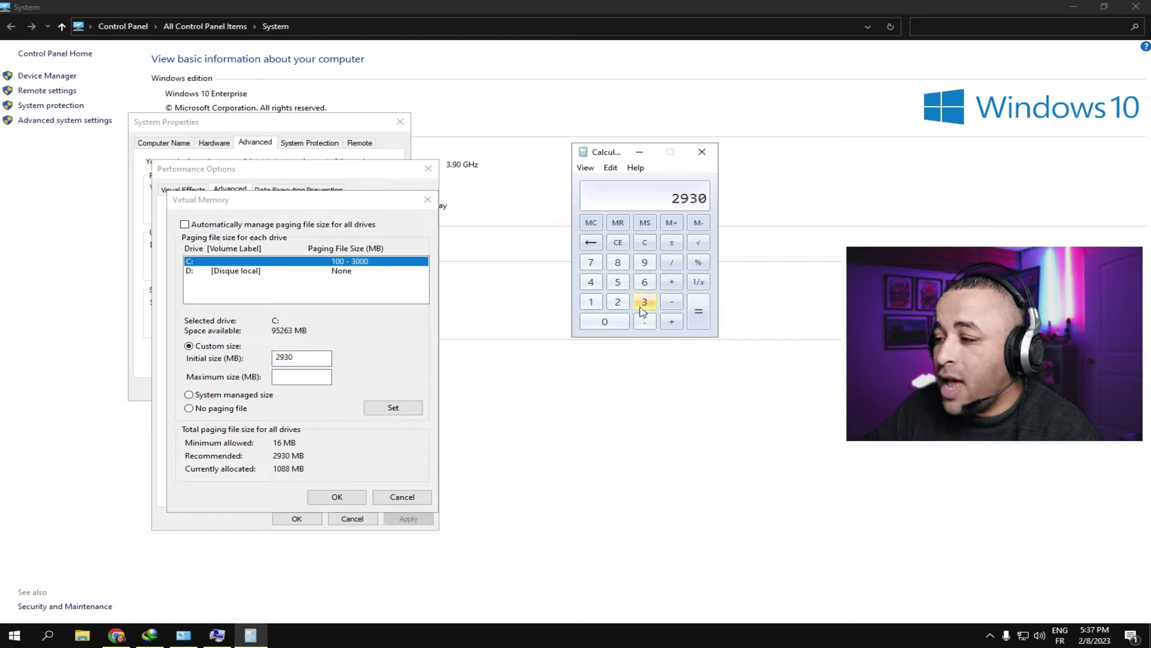
{"action": "left_click", "coordinate": [672, 283]}
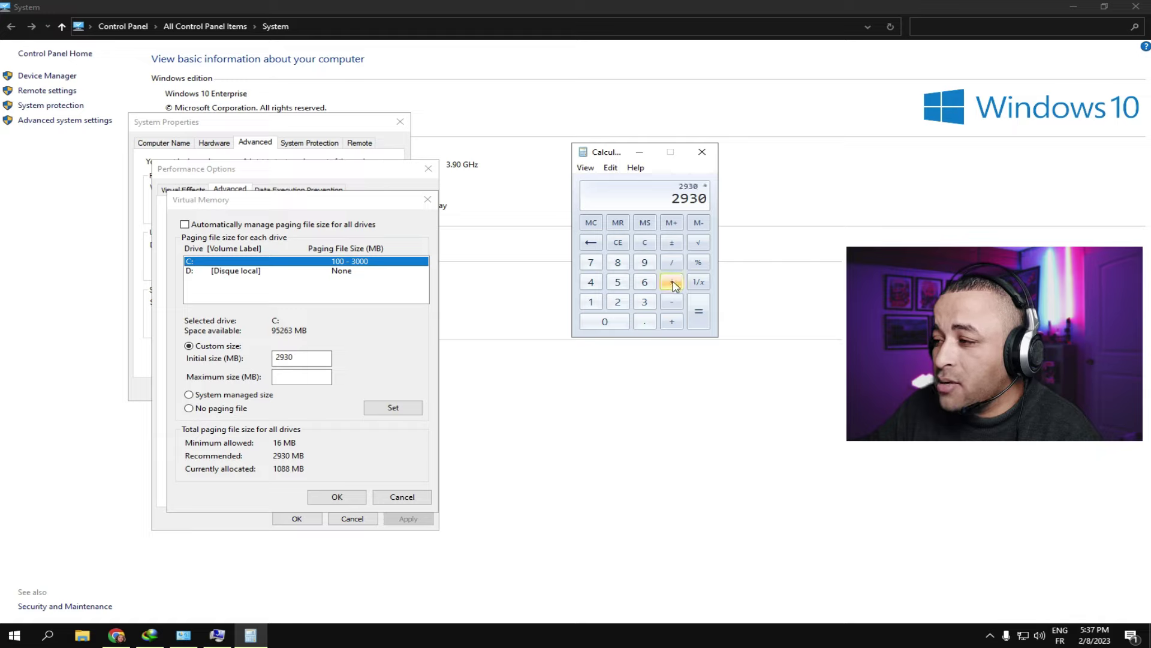
{"action": "left_click", "coordinate": [618, 302]}
{"action": "left_click", "coordinate": [700, 317]}
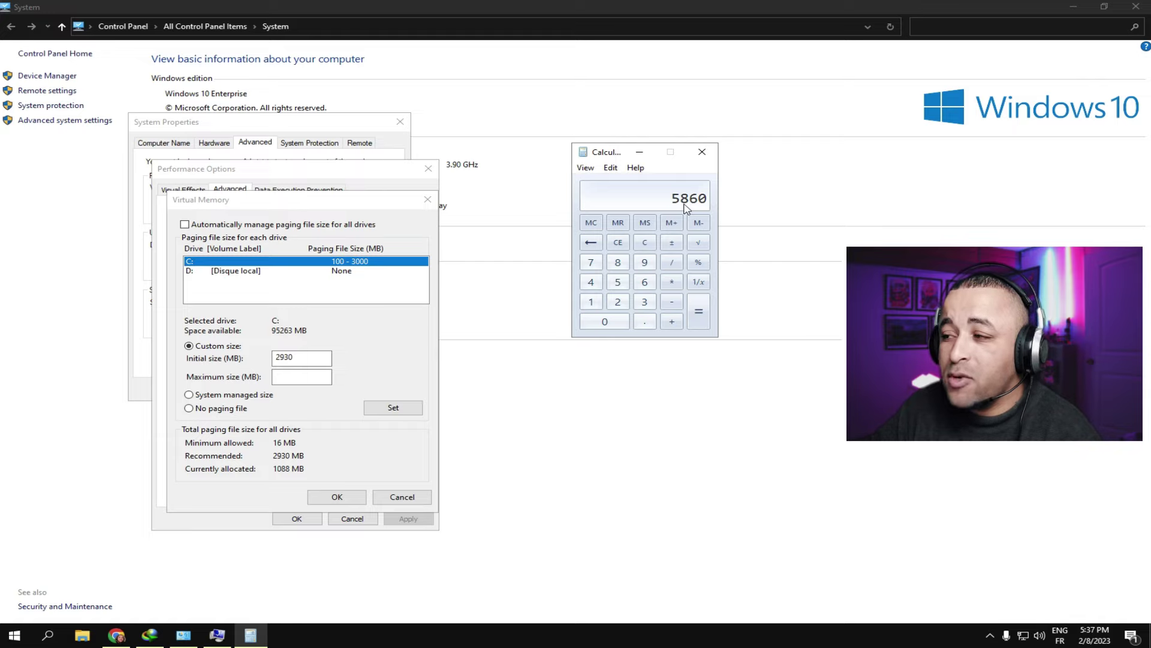
- Set drive C:'s maximum paging file size to 5860 MB, and confirm the Virtual Memory dialog and its restart notice
{"action": "left_click", "coordinate": [321, 377]}
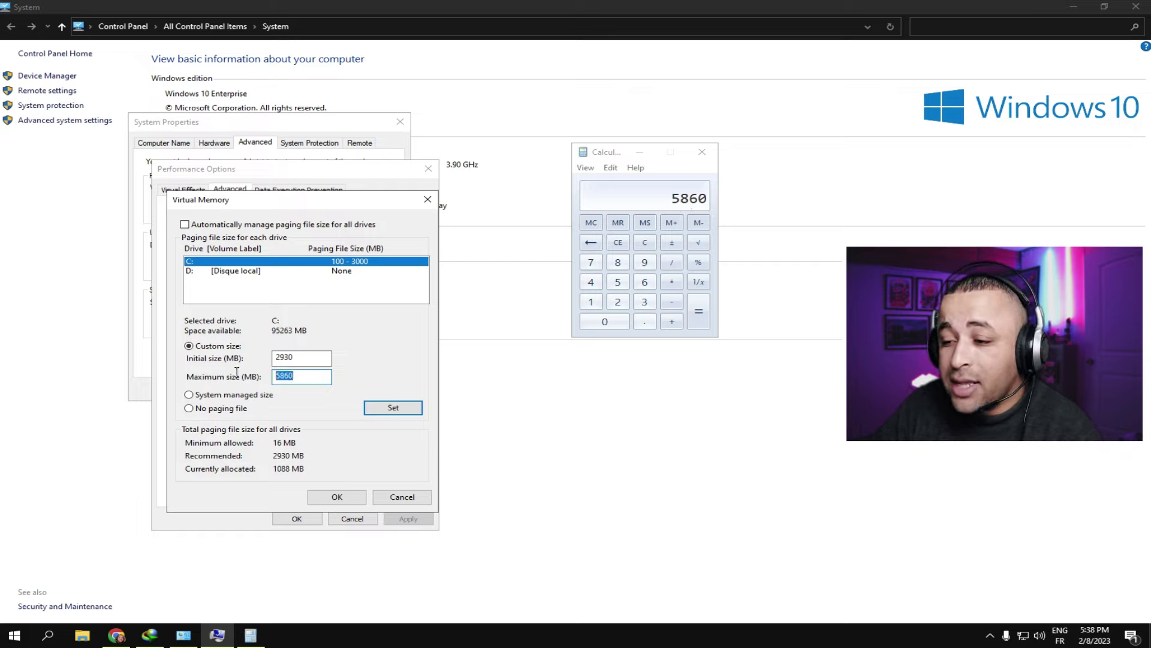
{"action": "left_click", "coordinate": [394, 410]}
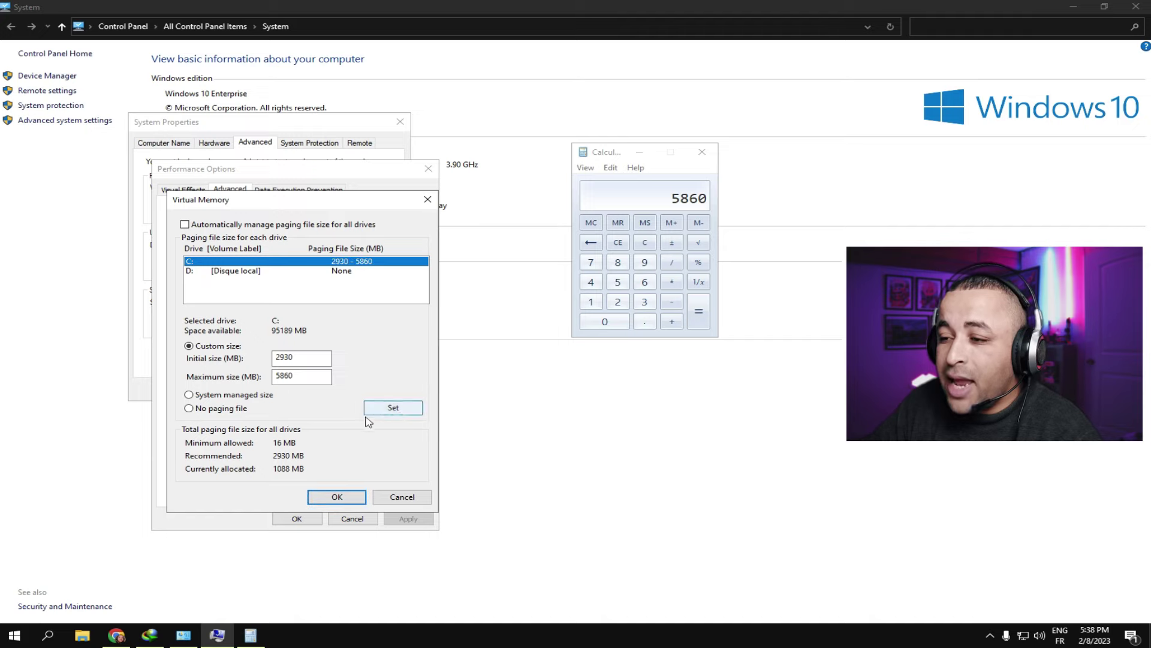
{"action": "left_click", "coordinate": [338, 499]}
{"action": "left_click", "coordinate": [670, 363]}
- Apply the performance options, dismiss the restart request without restarting, and close the settings dialogs, Calculator and the System window
{"action": "left_click", "coordinate": [395, 519]}
{"action": "left_click", "coordinate": [300, 519]}
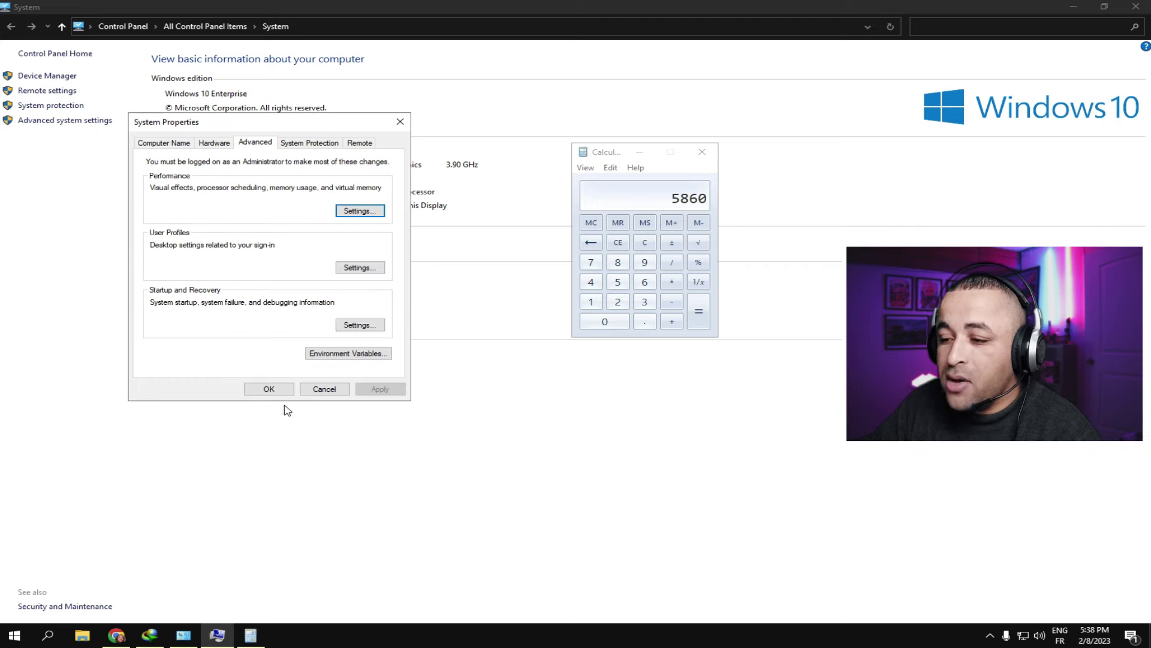
{"action": "left_click", "coordinate": [273, 391]}
{"action": "left_click", "coordinate": [670, 333]}
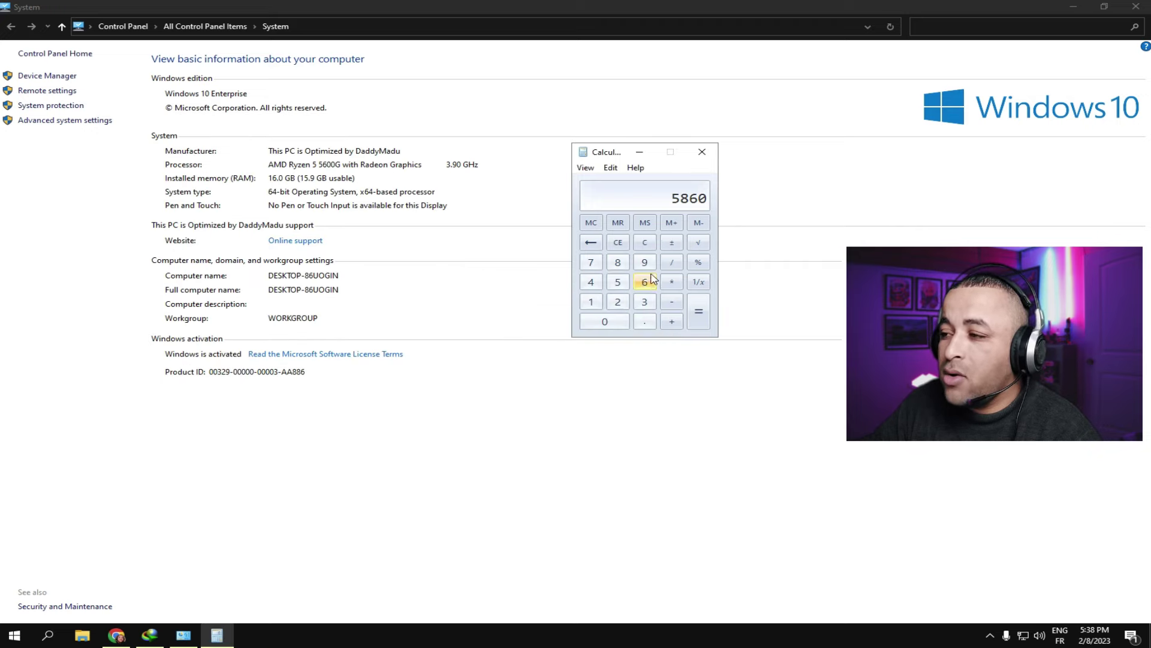
{"action": "left_click", "coordinate": [702, 151]}
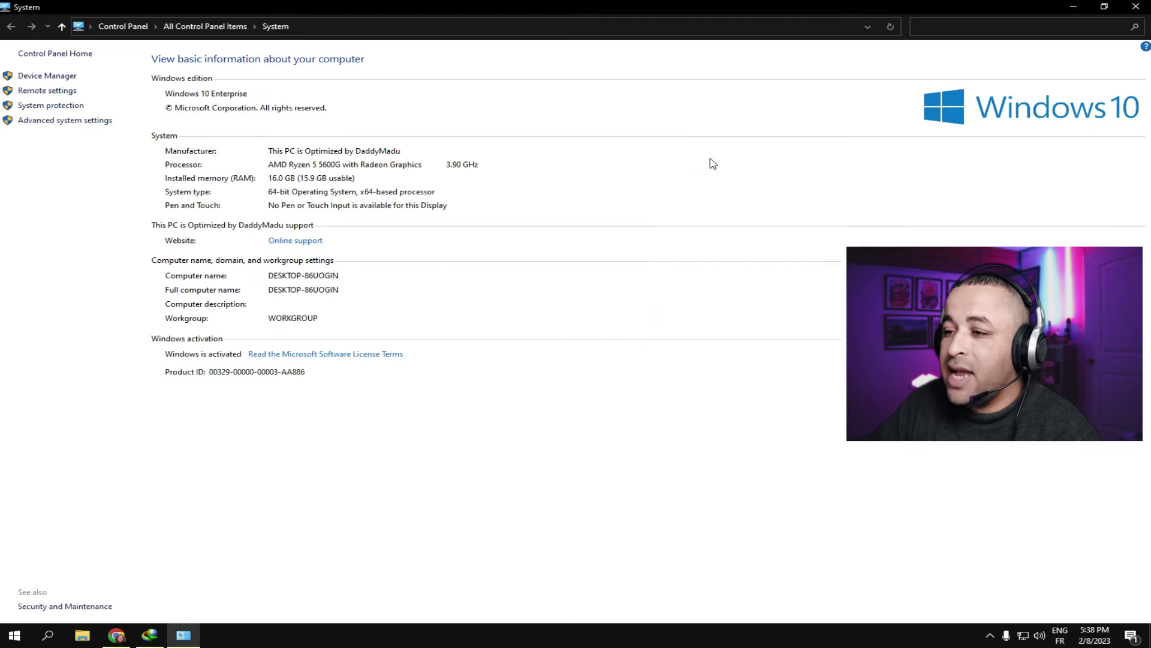
{"action": "left_click", "coordinate": [1136, 7]}
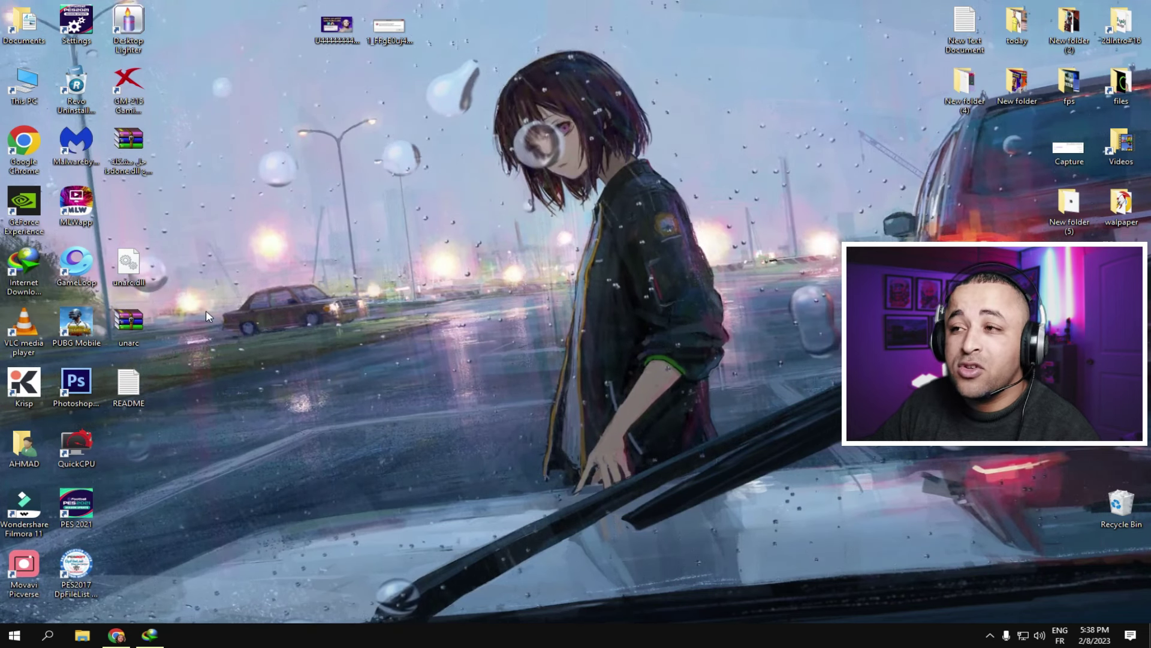